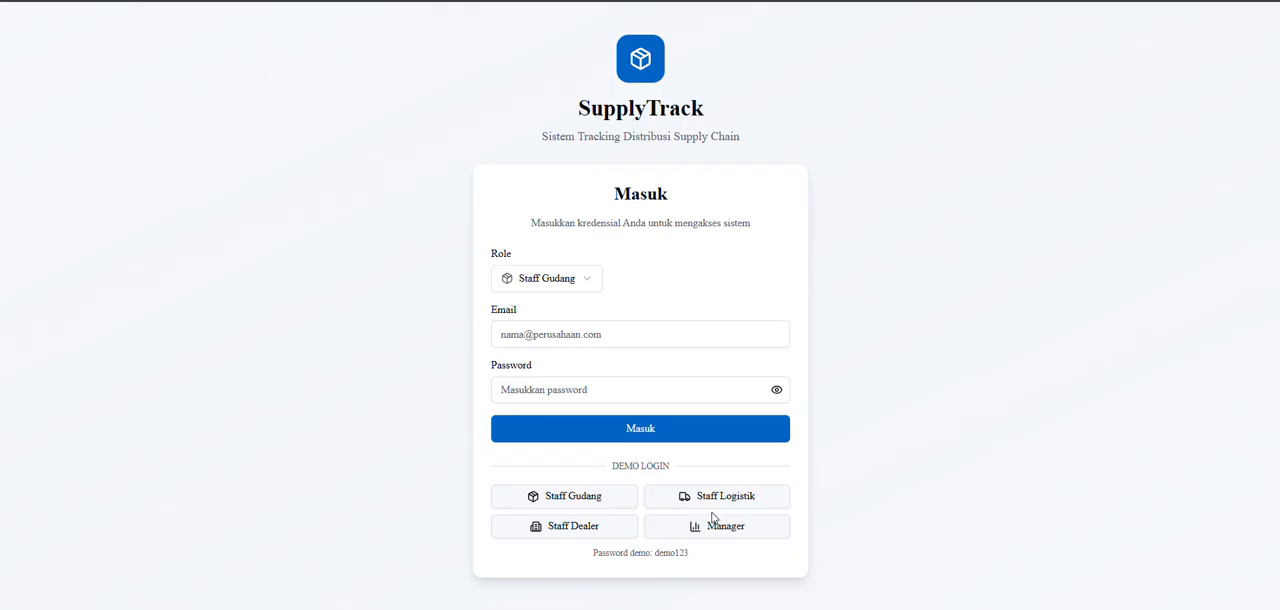
# Sign in with the Staff Gudang demo account and start recording a new goods receipt in Penerimaan Barang.
pyautogui.click(559, 501)
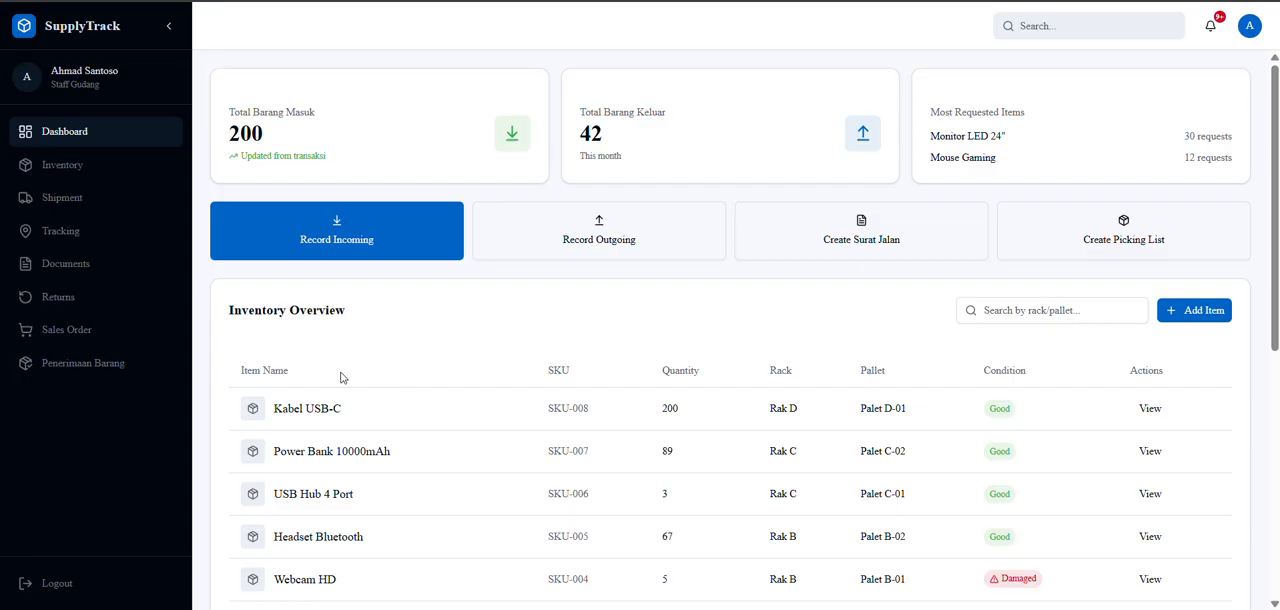
pyautogui.click(51, 368)
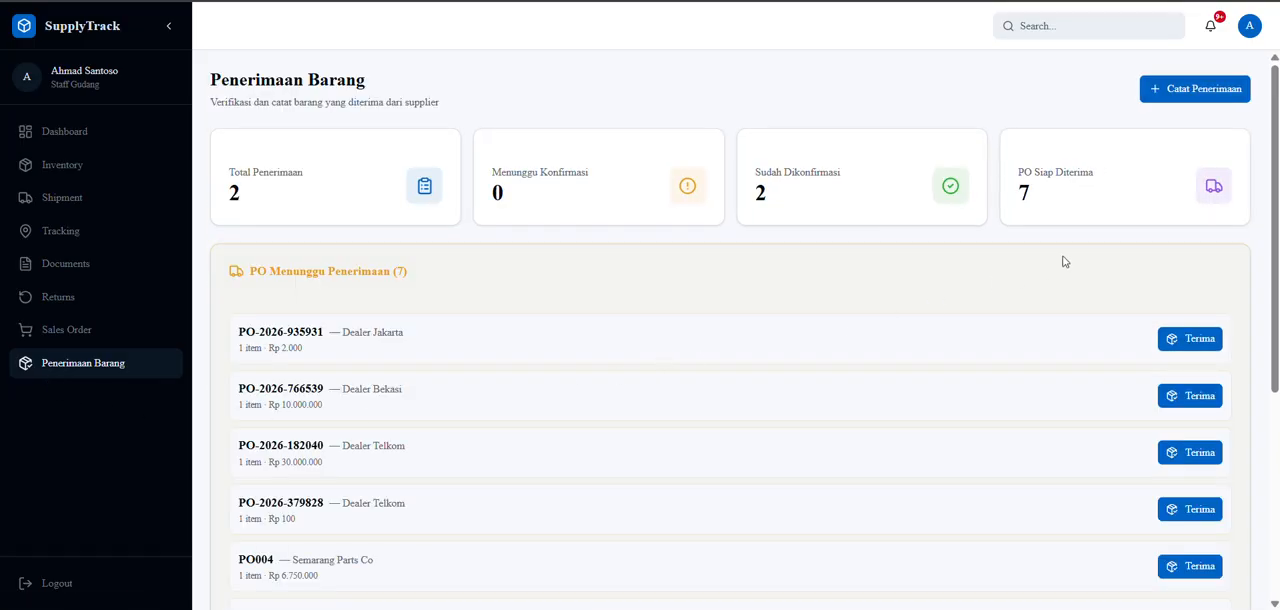
pyautogui.click(1157, 93)
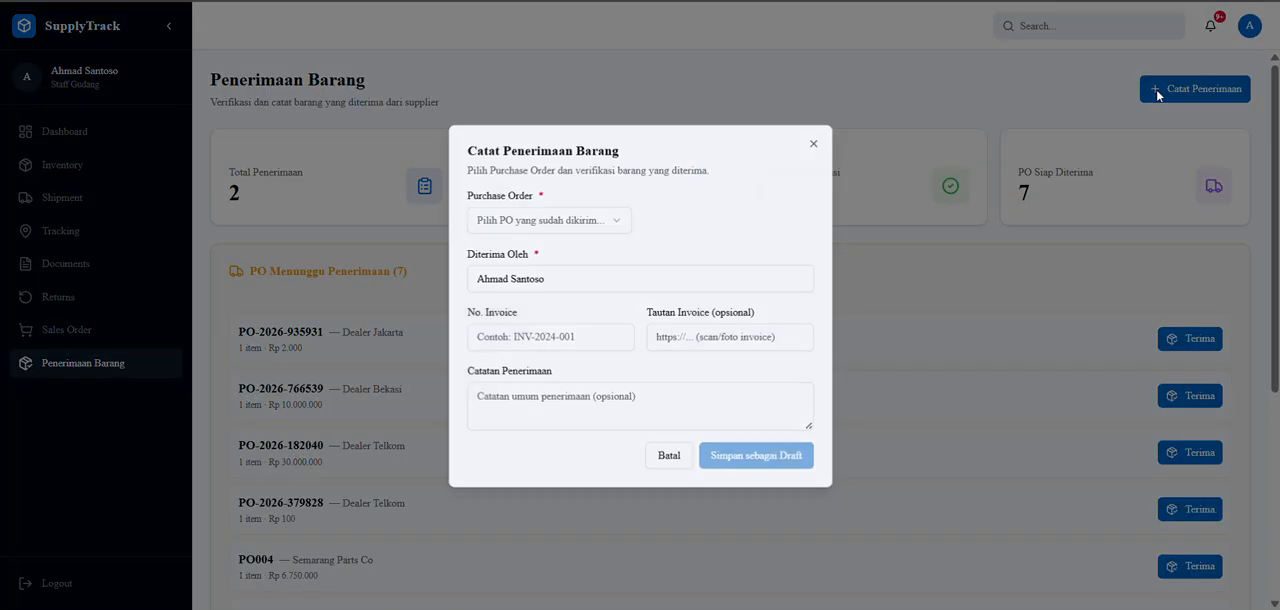
# Choose the Dealer Bekasi purchase order for the receipt and replace the Diterima Oleh entry with the recipient's name.
pyautogui.click(561, 230)
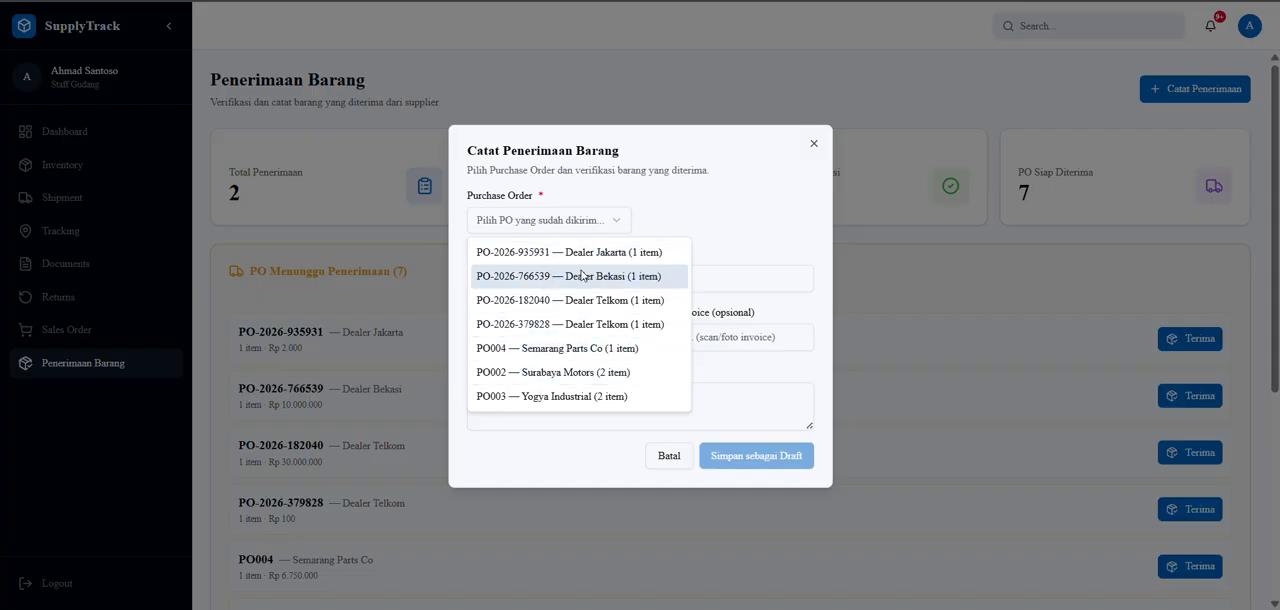
pyautogui.click(582, 275)
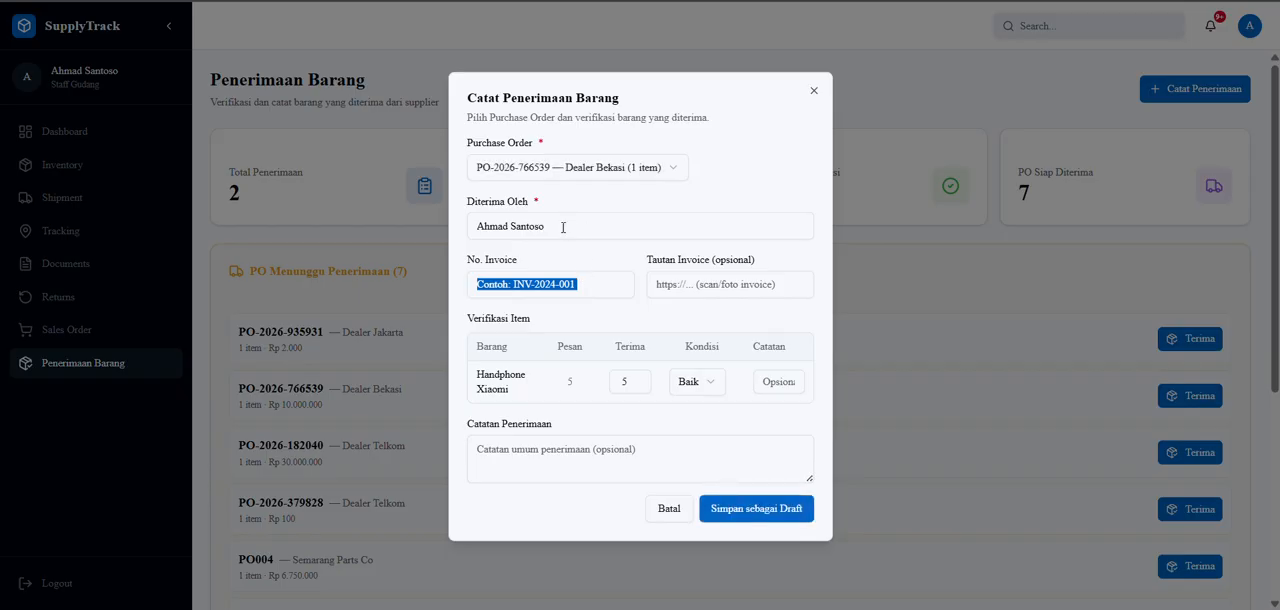
pyautogui.click(578, 227)
pyautogui.tripleClick(578, 228)
pyautogui.write('Andre')
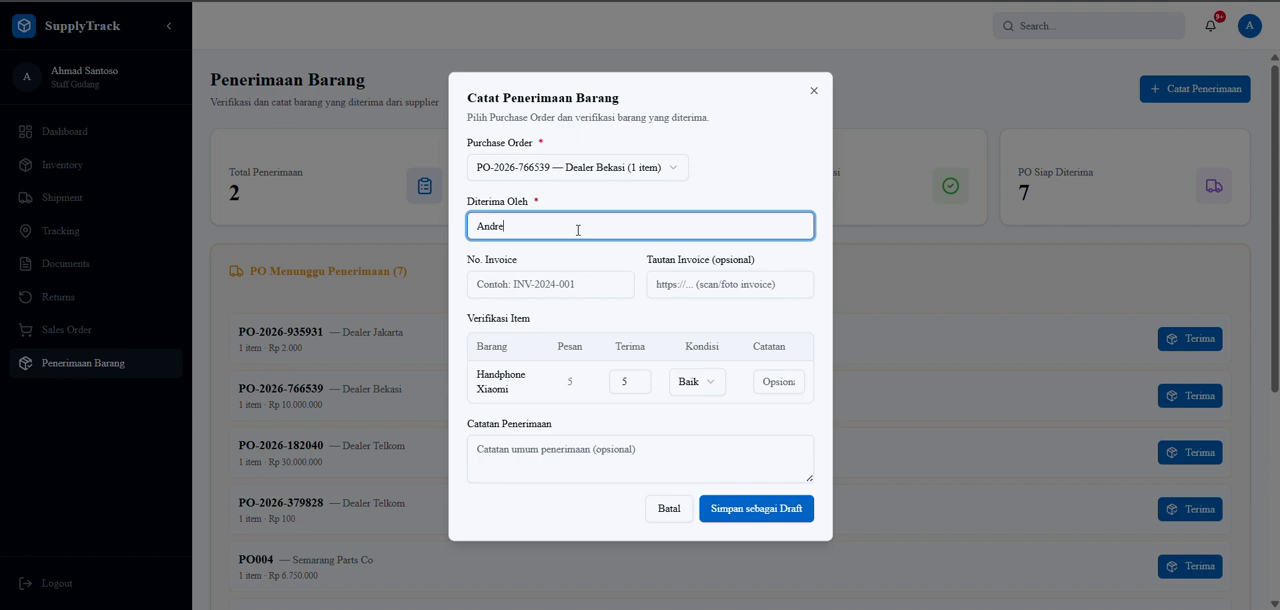
# Enter INV-202606 as the invoice number of the goods receipt.
pyautogui.click(546, 286)
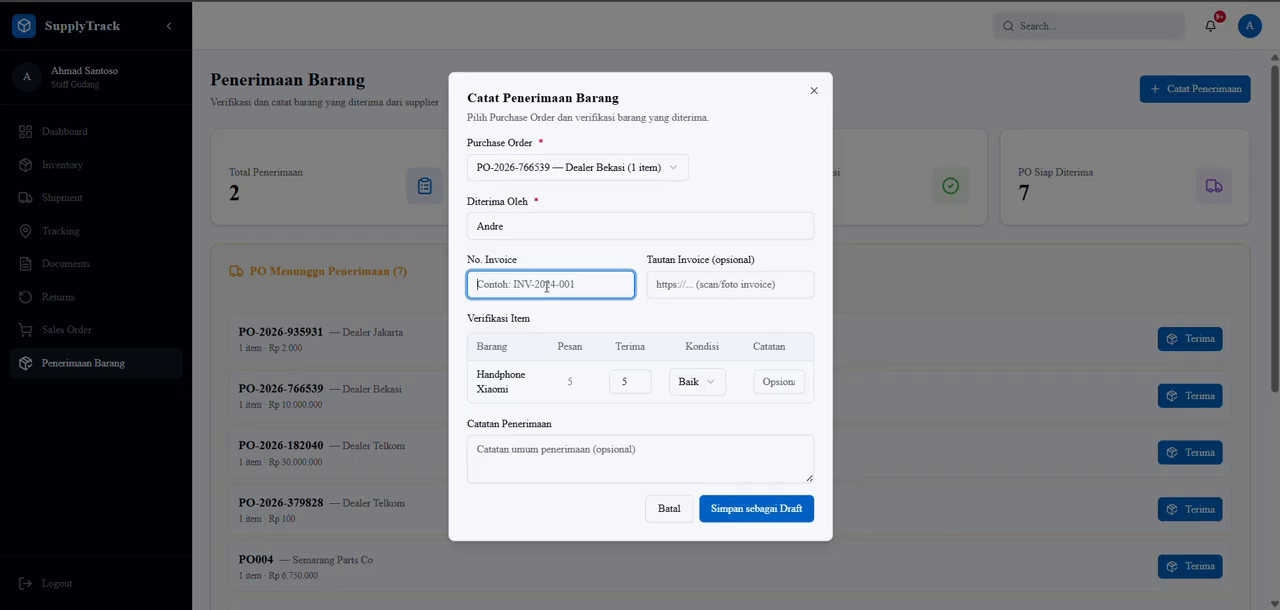
pyautogui.write('INV')
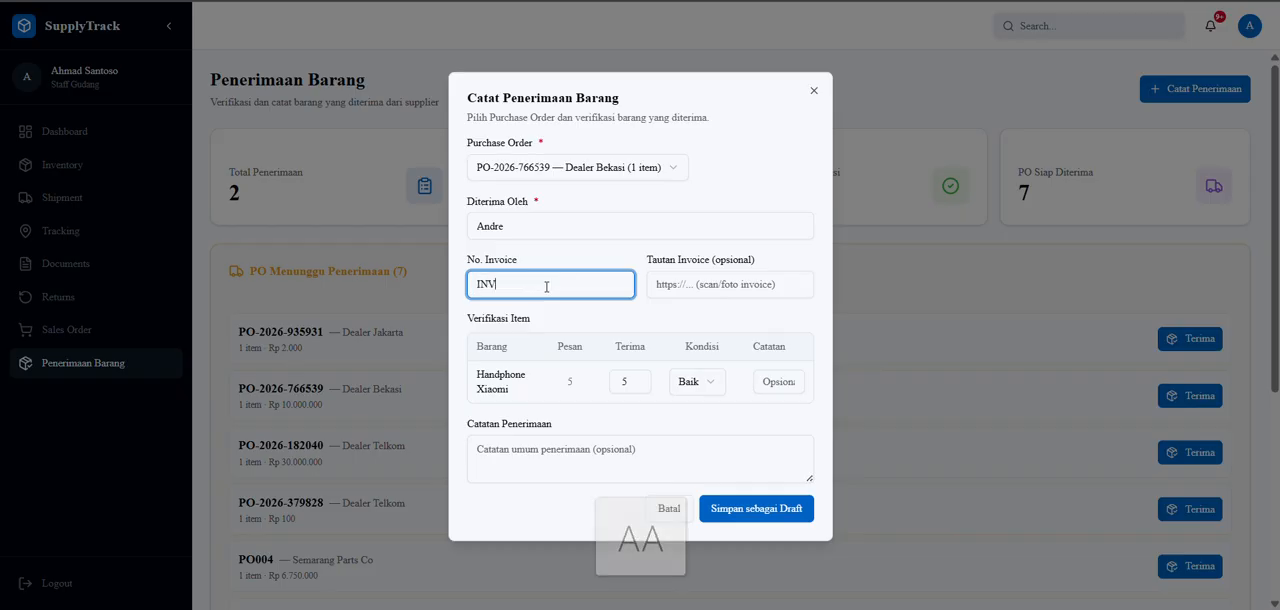
pyautogui.write('-2026')
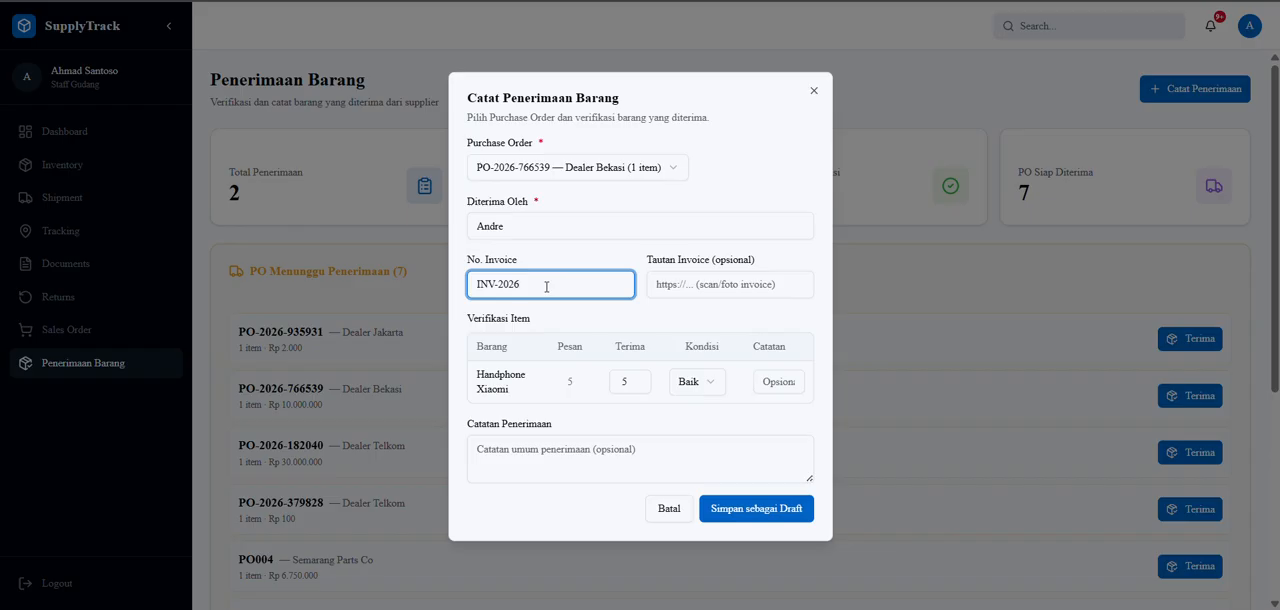
pyautogui.write('06')
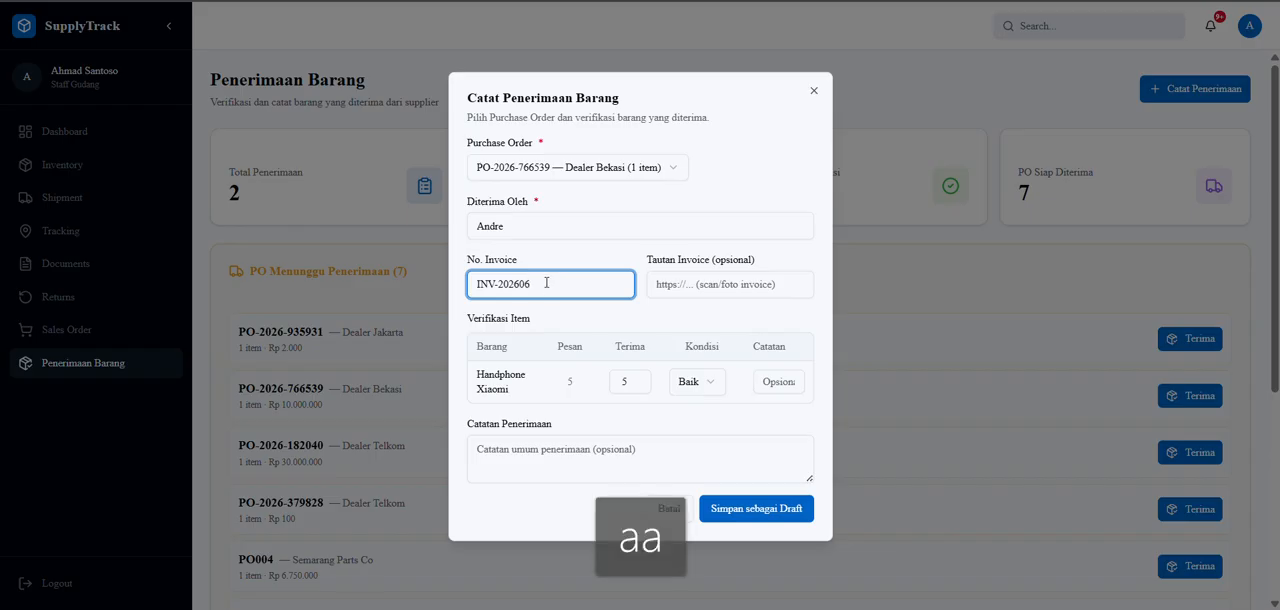
# Save the goods receipt as a draft without an invoice link or notes, and decline the browser's offer to save the number.
pyautogui.click(657, 284)
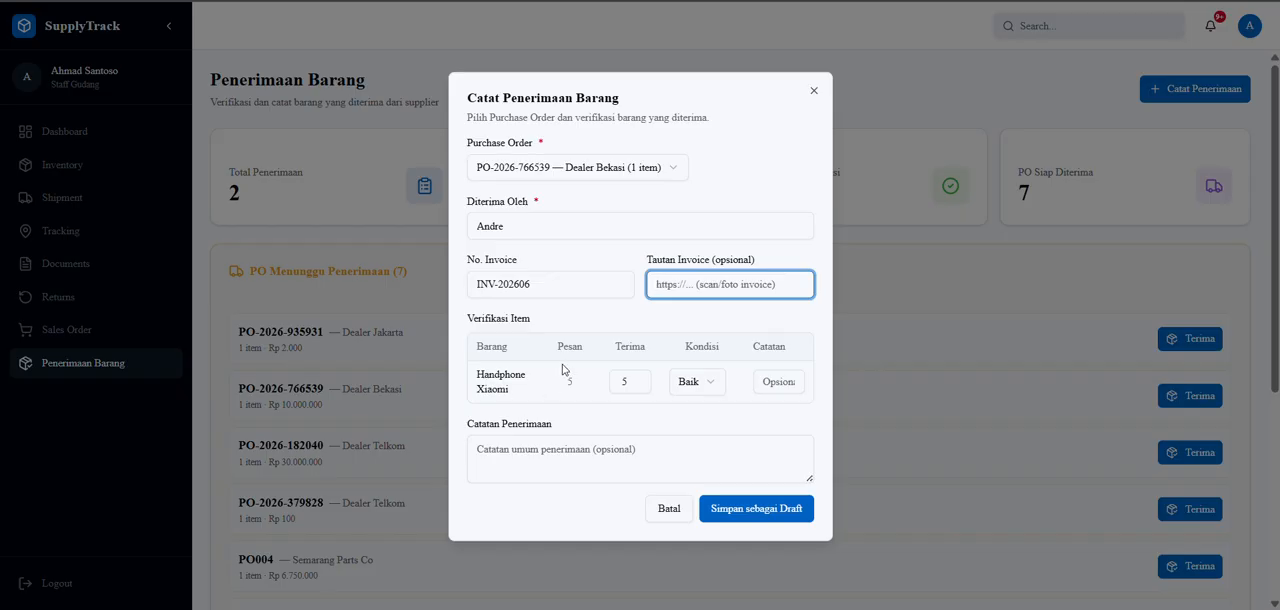
pyautogui.doubleClick(706, 388)
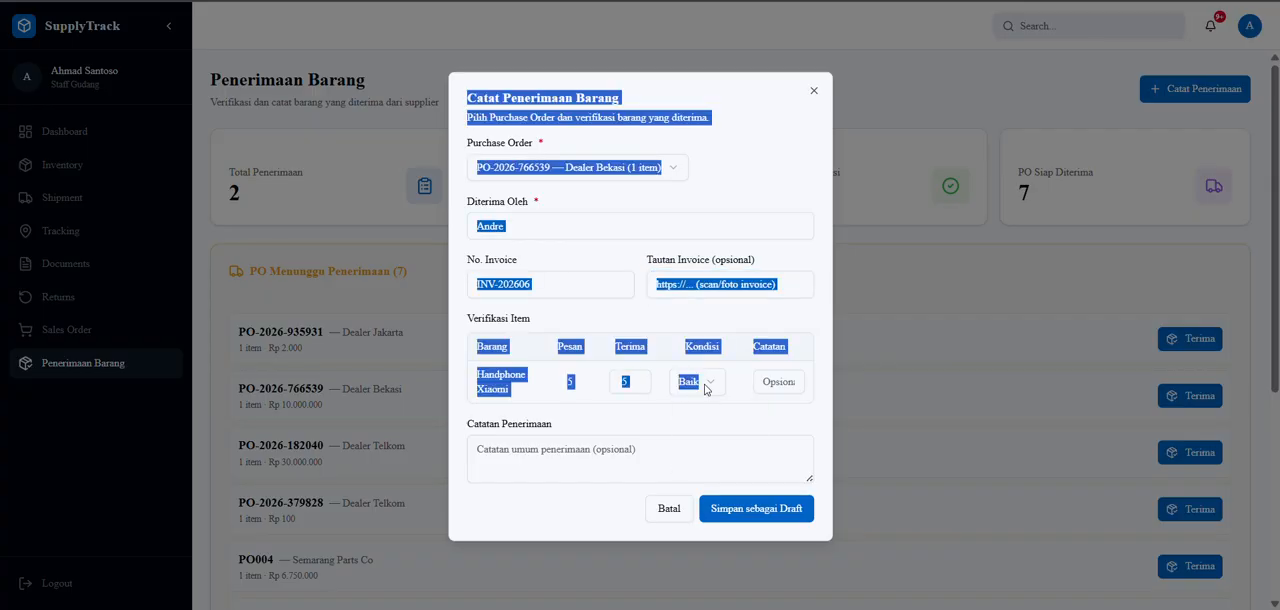
pyautogui.click(711, 383)
pyautogui.click(711, 383)
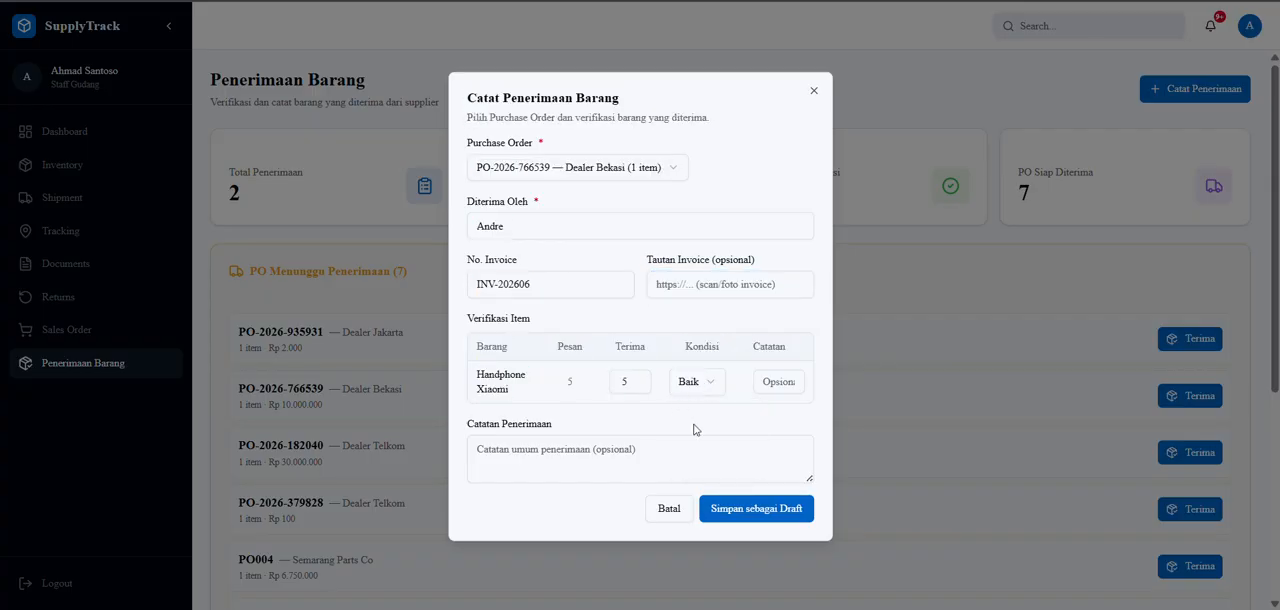
pyautogui.click(567, 460)
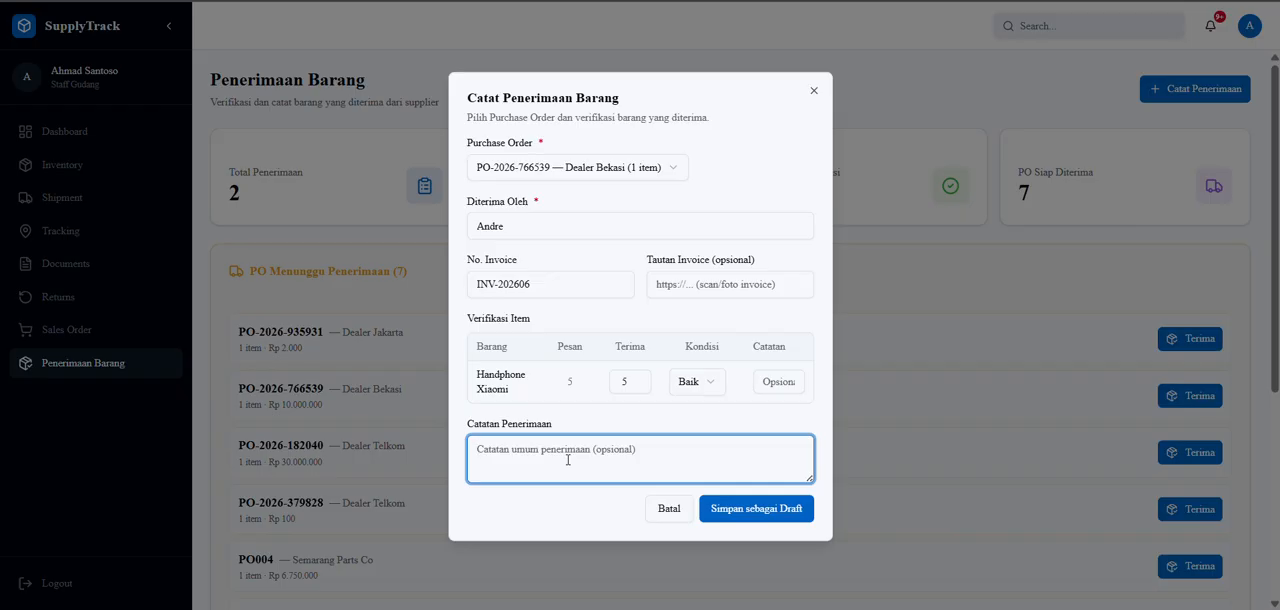
pyautogui.click(751, 512)
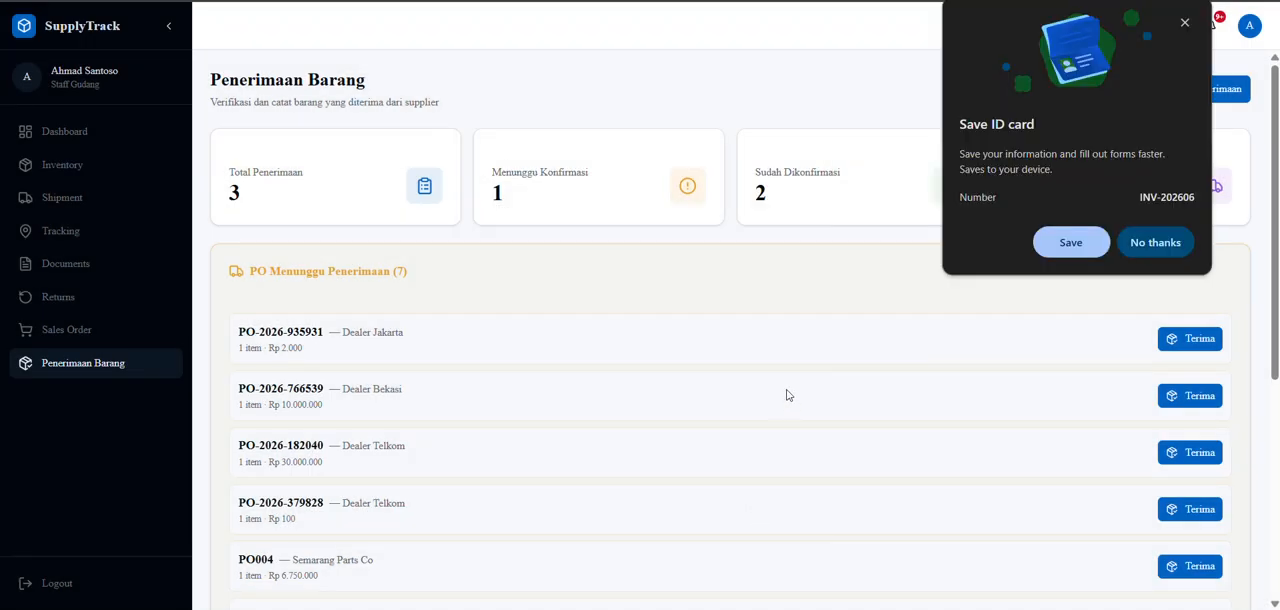
pyautogui.click(1157, 245)
# Confirm the Dealer Bekasi draft receipt in the Riwayat Penerimaan list.
pyautogui.scroll(-4, 803, 353)
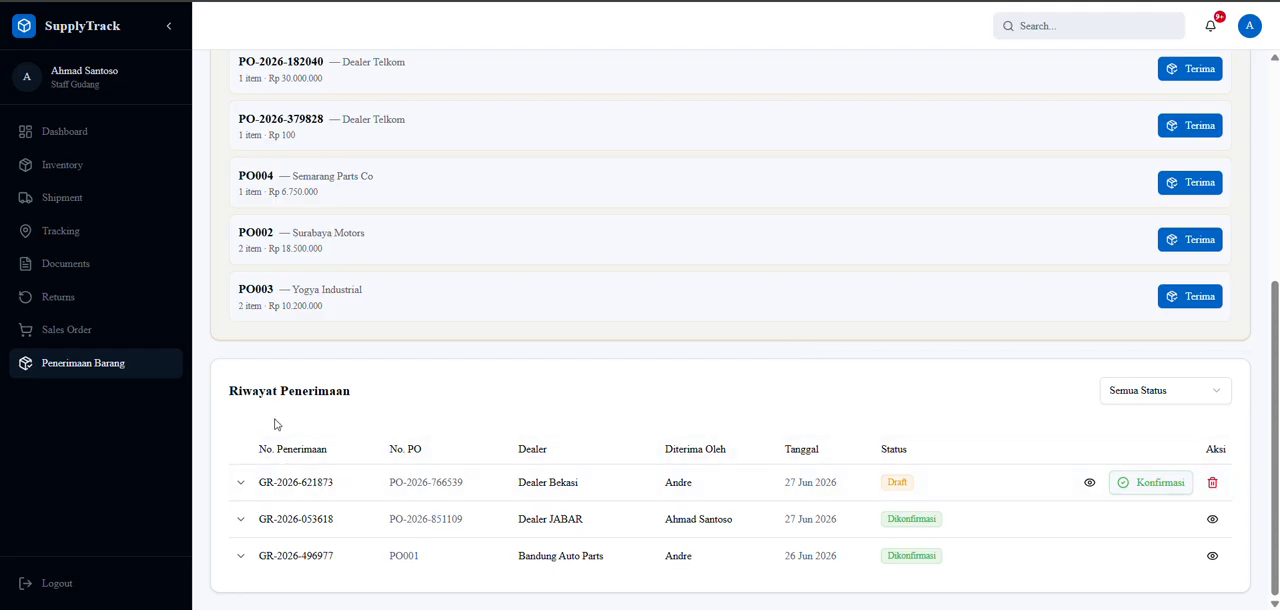
pyautogui.click(1150, 483)
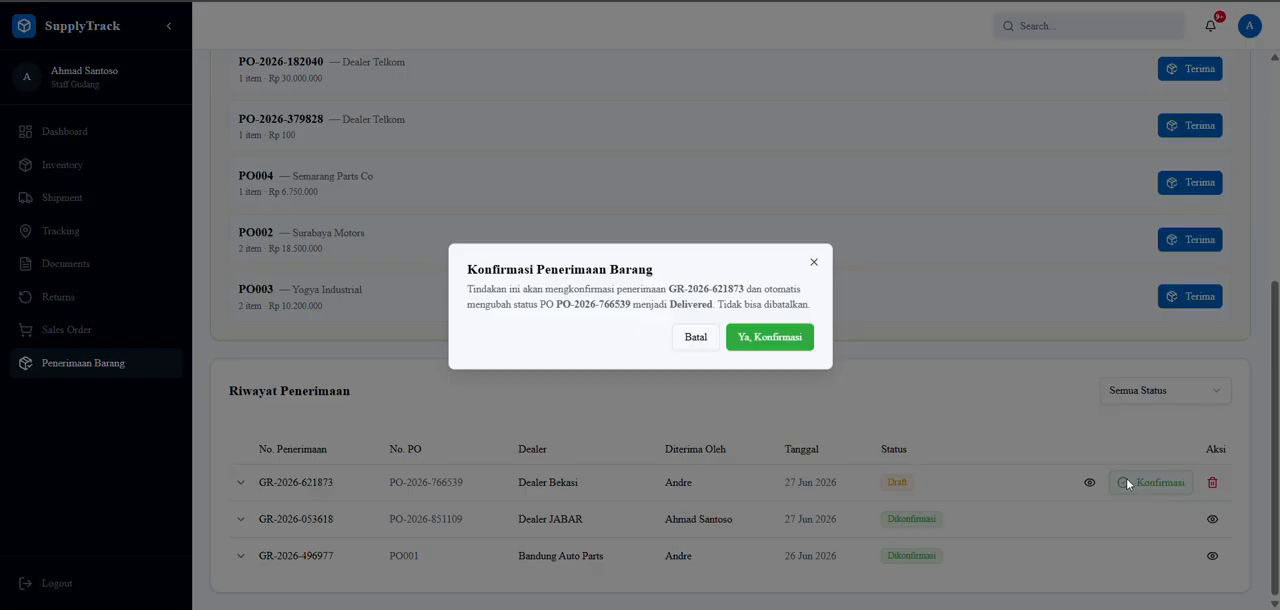
pyautogui.click(756, 340)
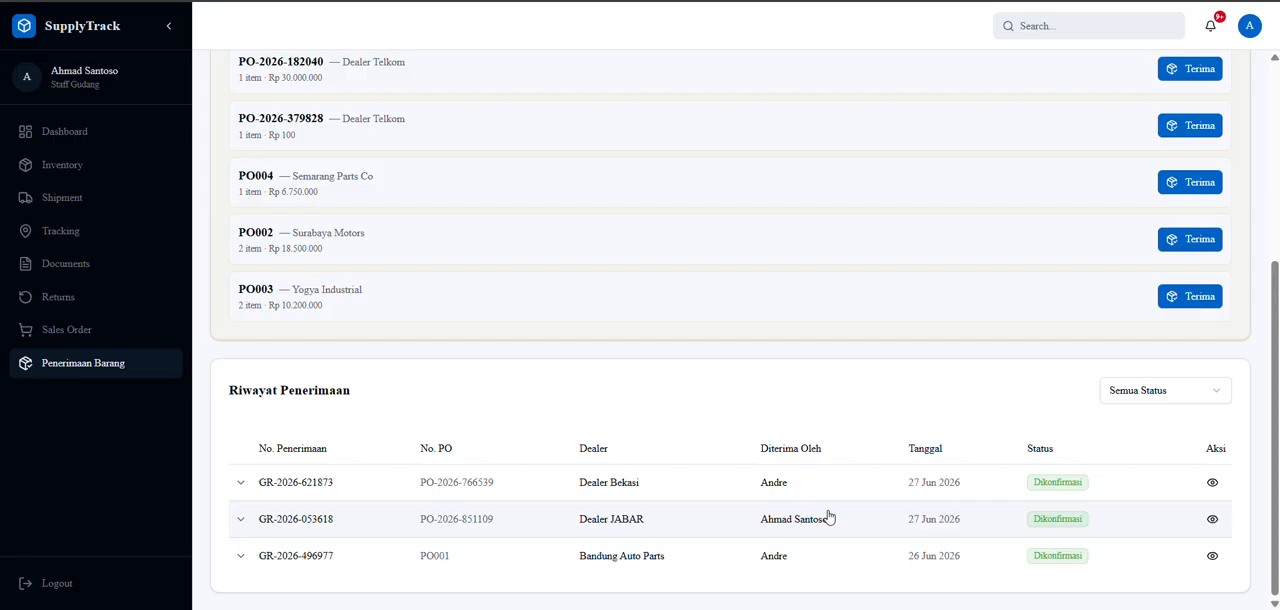
# Open the form for adding a new item to the inventory.
pyautogui.scroll(4, 610, 455)
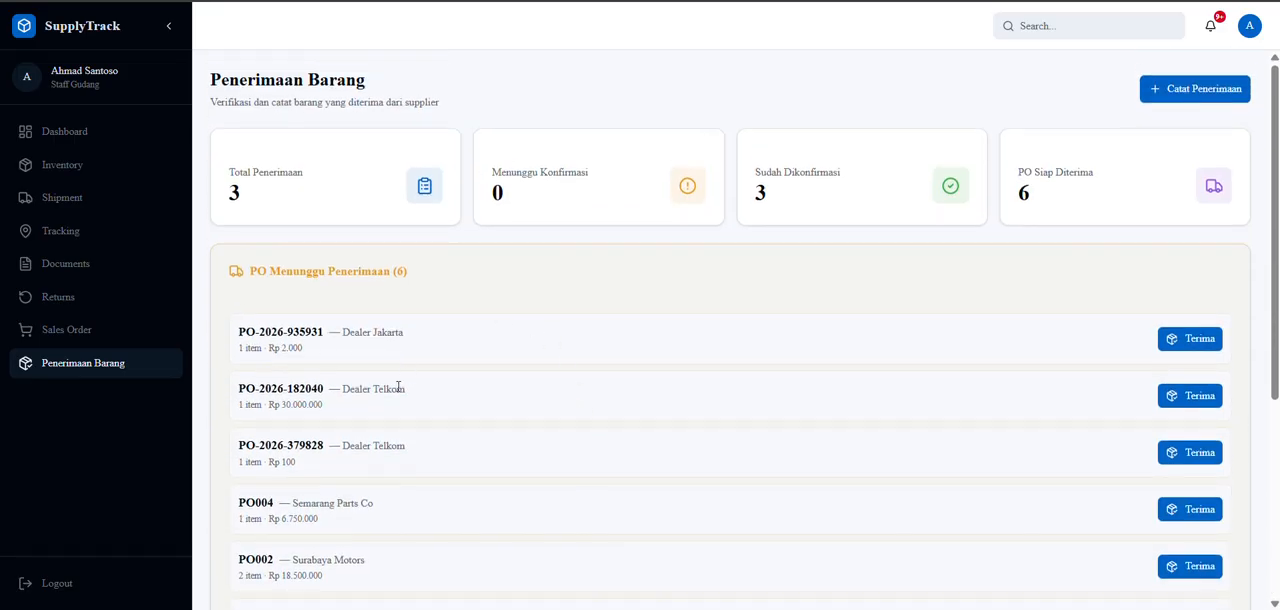
pyautogui.scroll(-1, 398, 388)
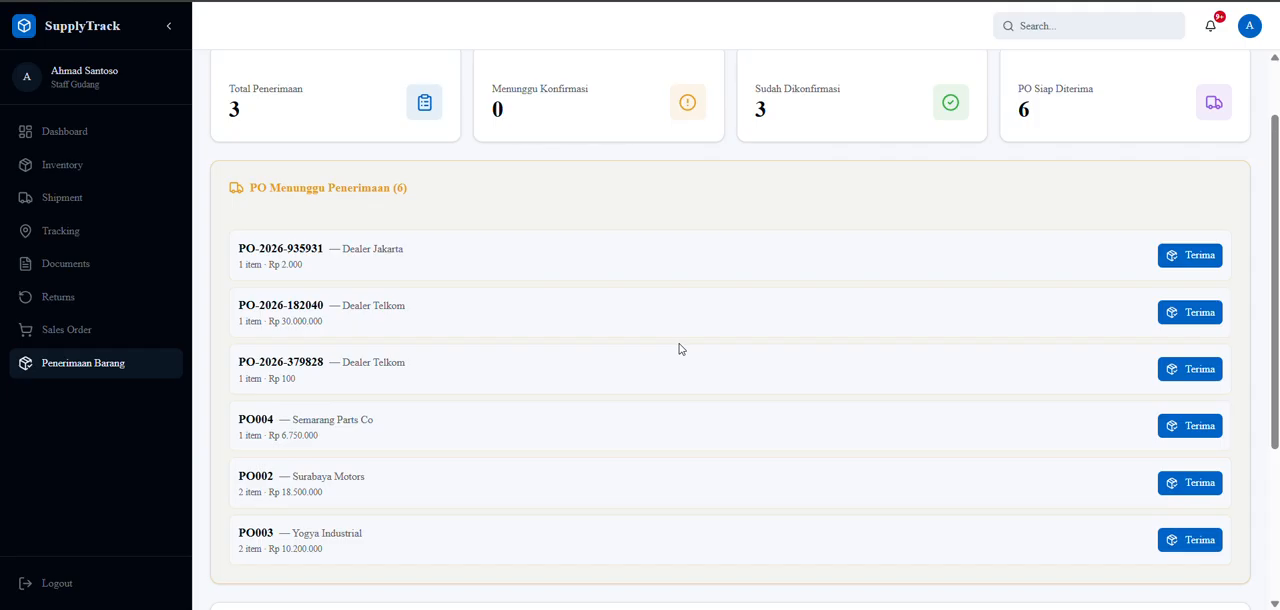
pyautogui.click(71, 165)
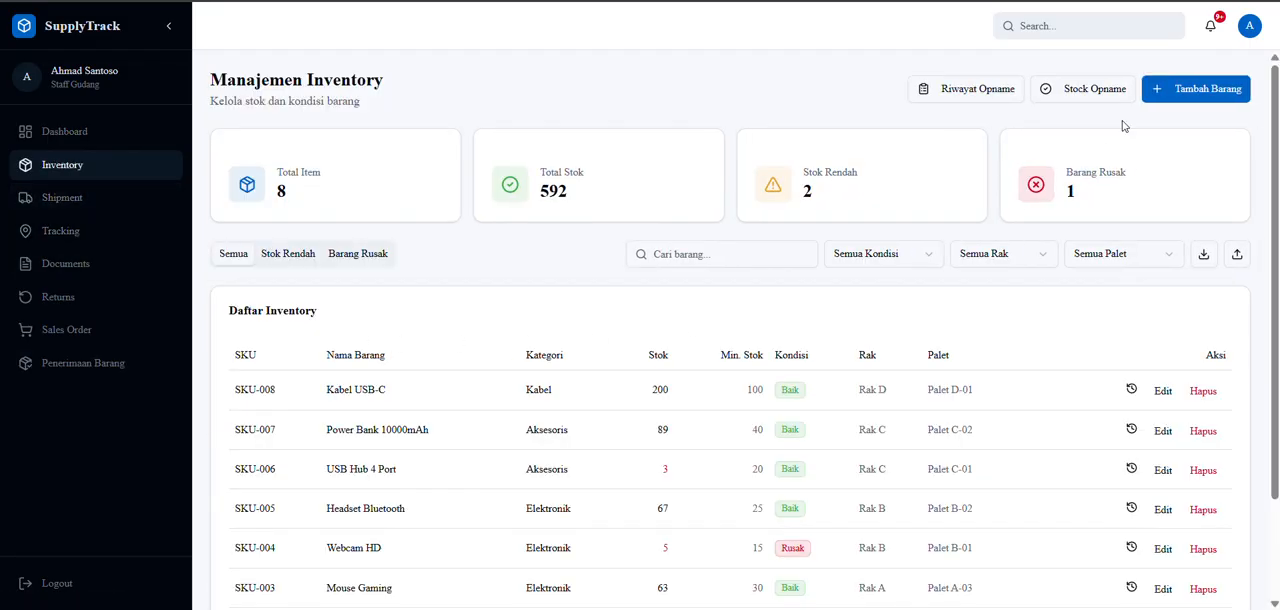
pyautogui.click(1196, 88)
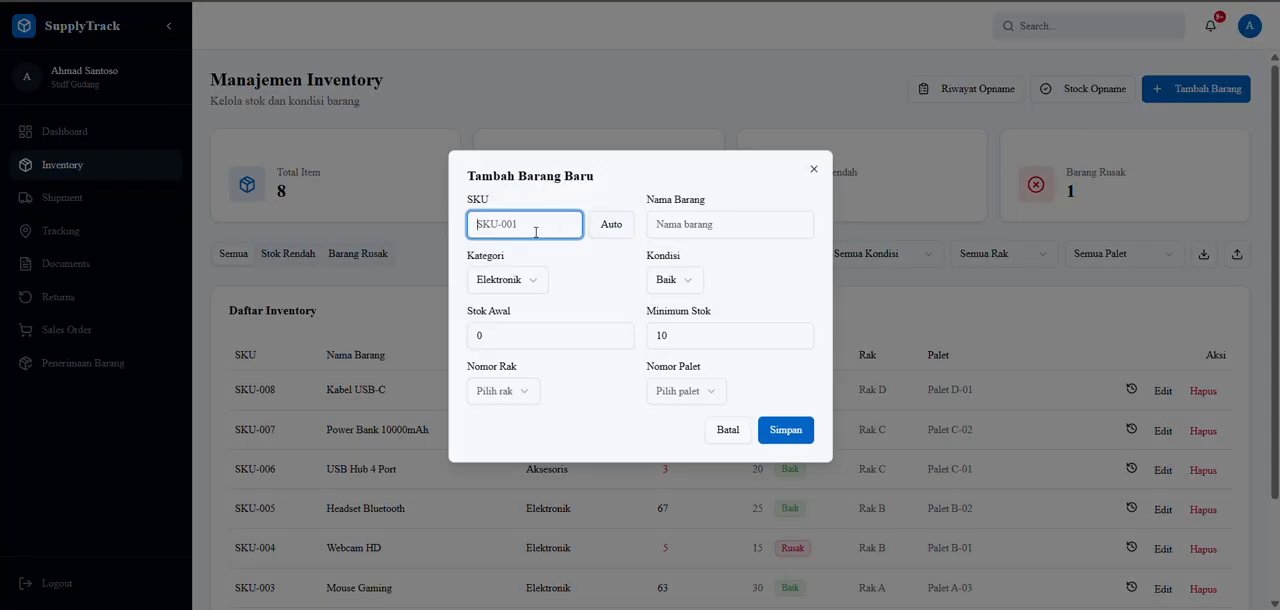
pyautogui.press('capslock')
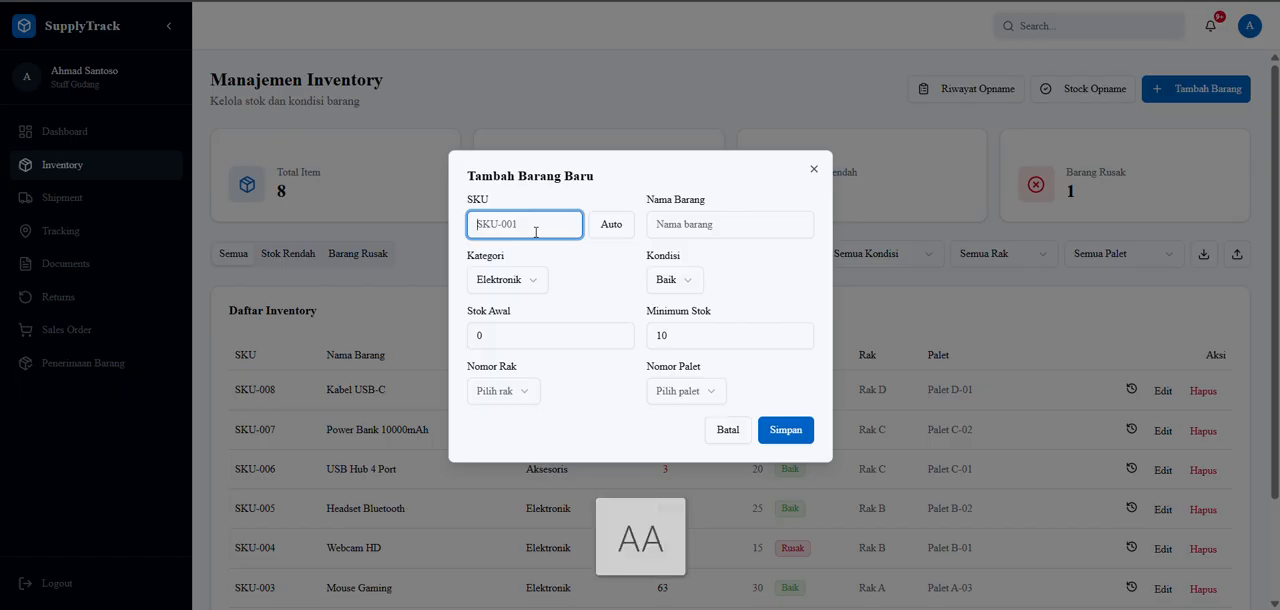
pyautogui.write('SKU-0')
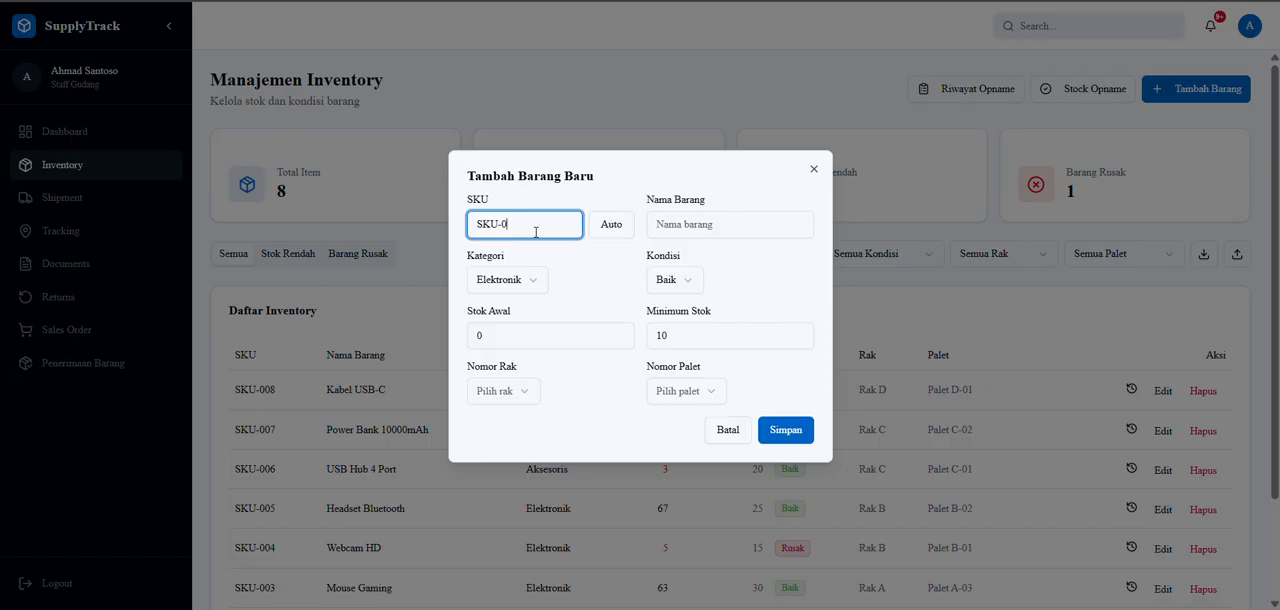
pyautogui.write('11')
pyautogui.hotkey('ctrl', 'a')
pyautogui.press('BackSpace')
pyautogui.press('capslock')
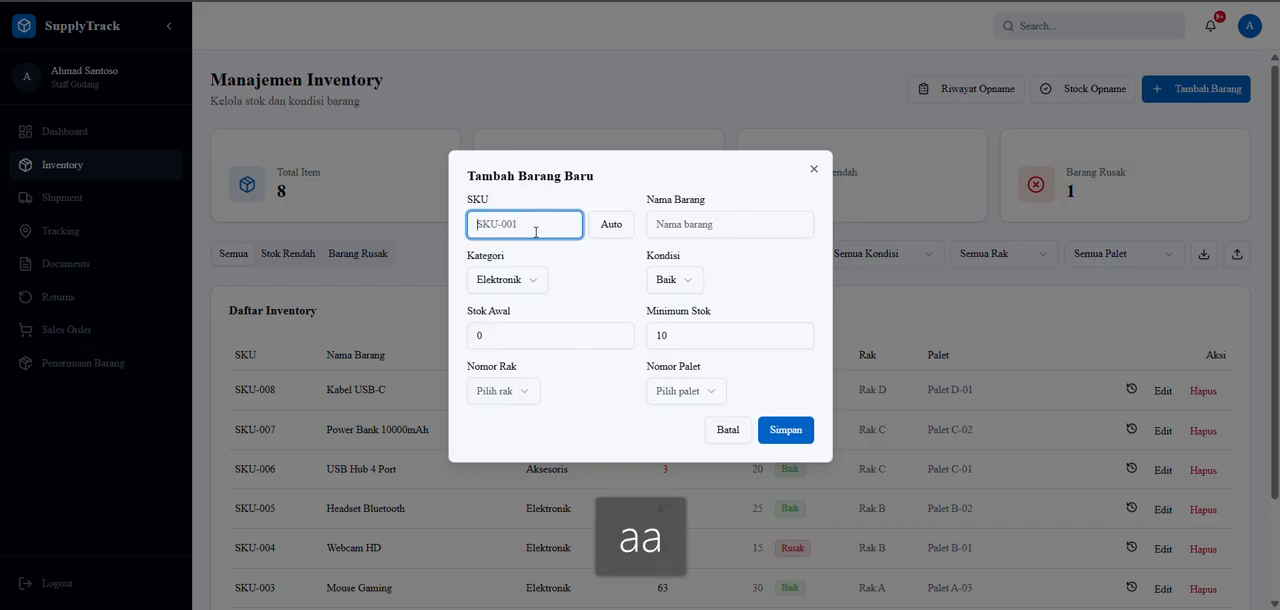
# Generate the new item's SKU automatically and name the item "Kabel Charge Type c".
pyautogui.click(605, 228)
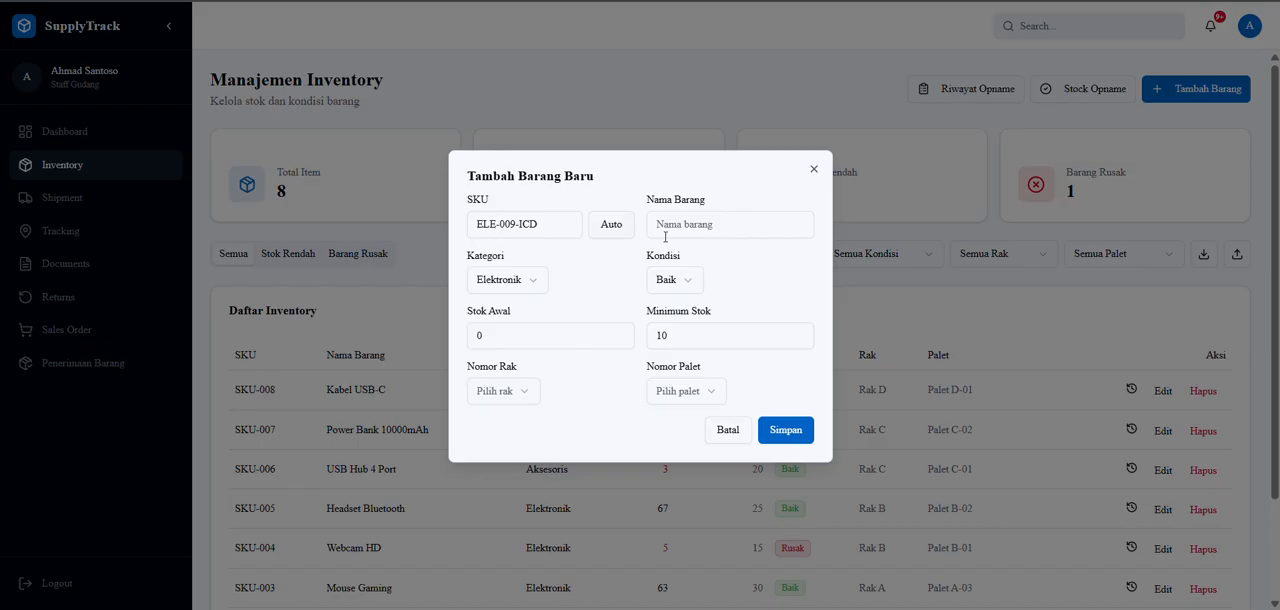
pyautogui.click(700, 231)
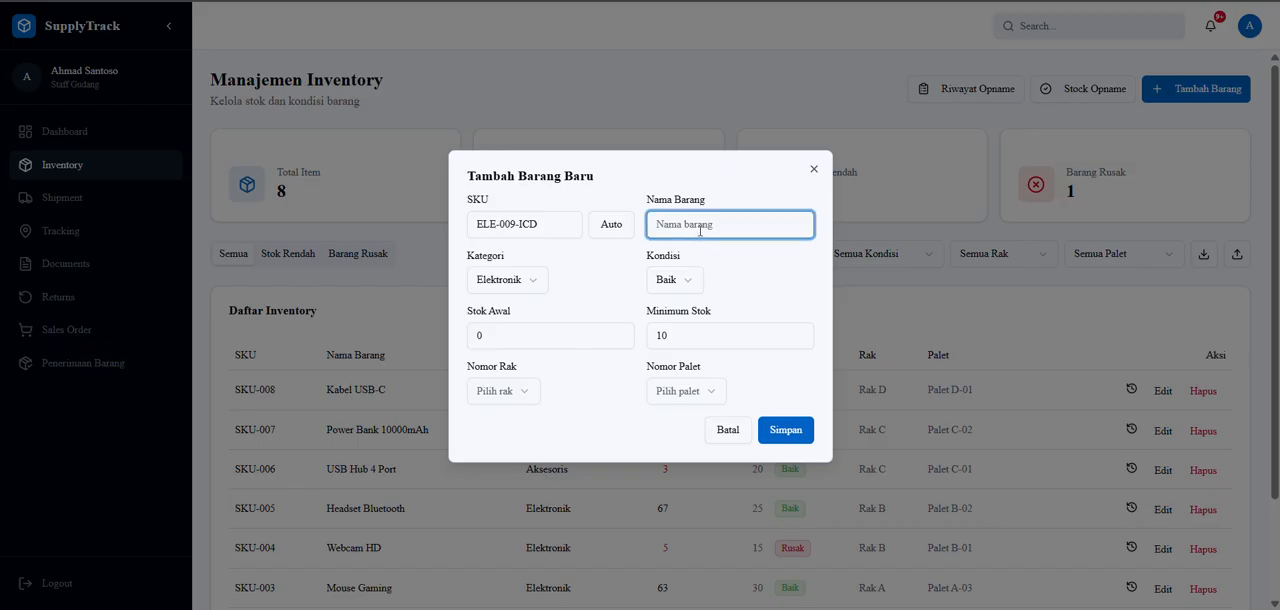
pyautogui.write('Kabal')
pyautogui.press('BackSpace')
pyautogui.press('BackSpace')
pyautogui.write('el C')
pyautogui.write('har')
pyautogui.write('rge')
pyautogui.write(' Type c')
# Set the new item's initial stock (Stok Awal) to 40.
pyautogui.click(620, 336)
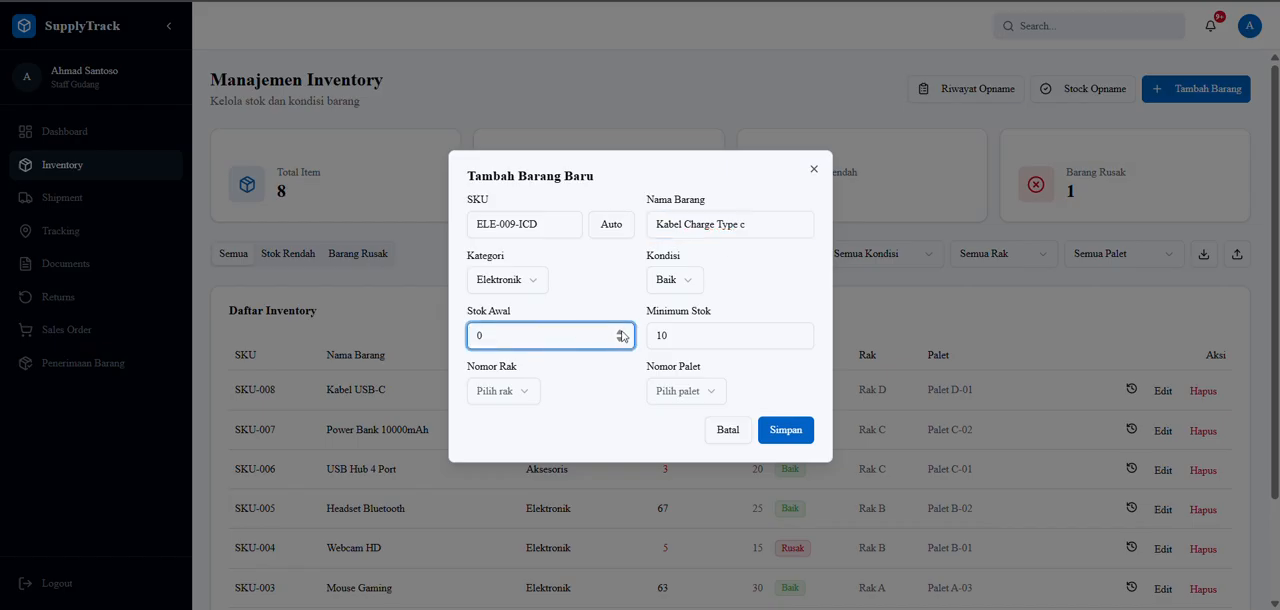
pyautogui.write('2')
pyautogui.moveTo(620, 334); pyautogui.dragTo(620, 334)
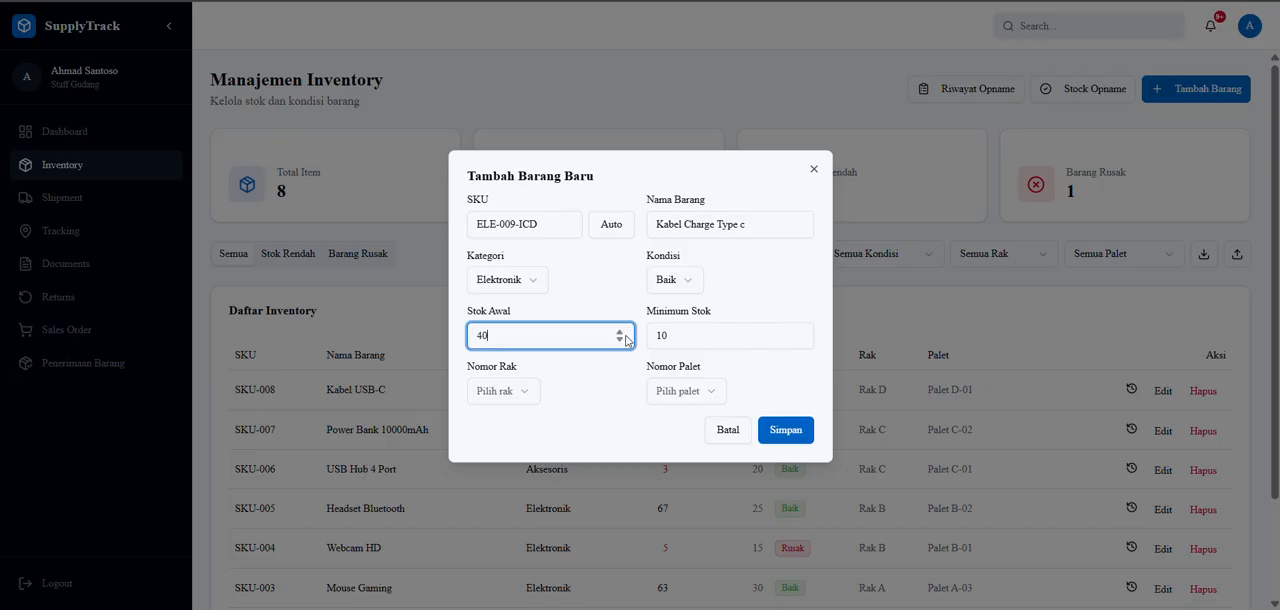
pyautogui.click(694, 333)
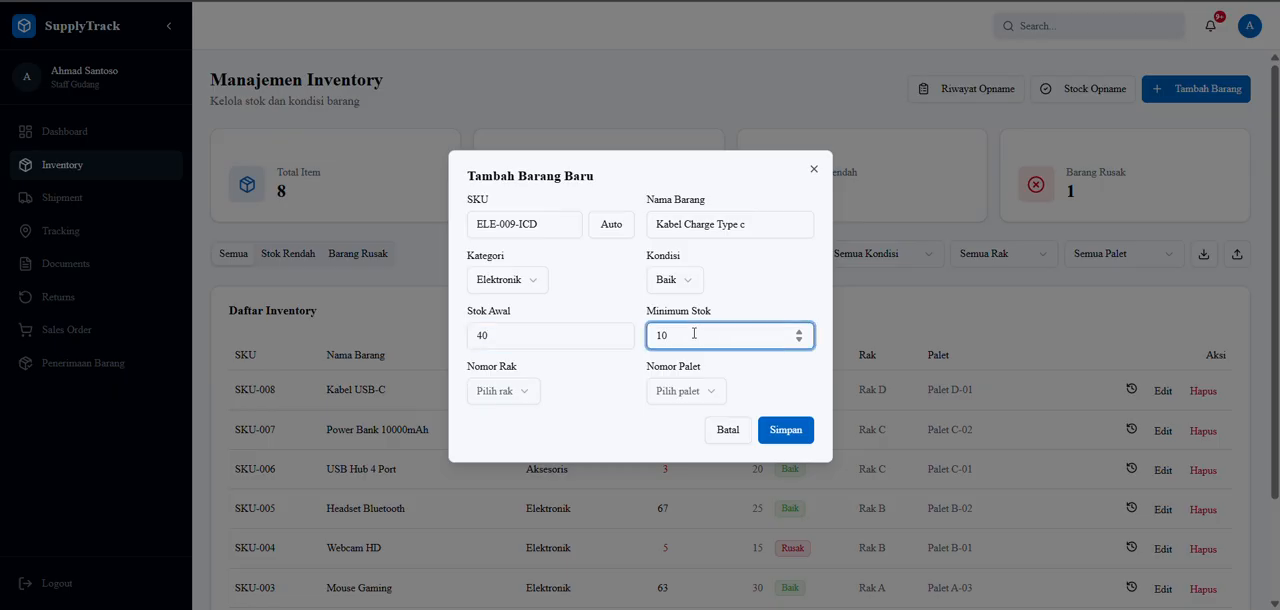
# Assign the item to a new rack named "Rak E".
pyautogui.click(509, 391)
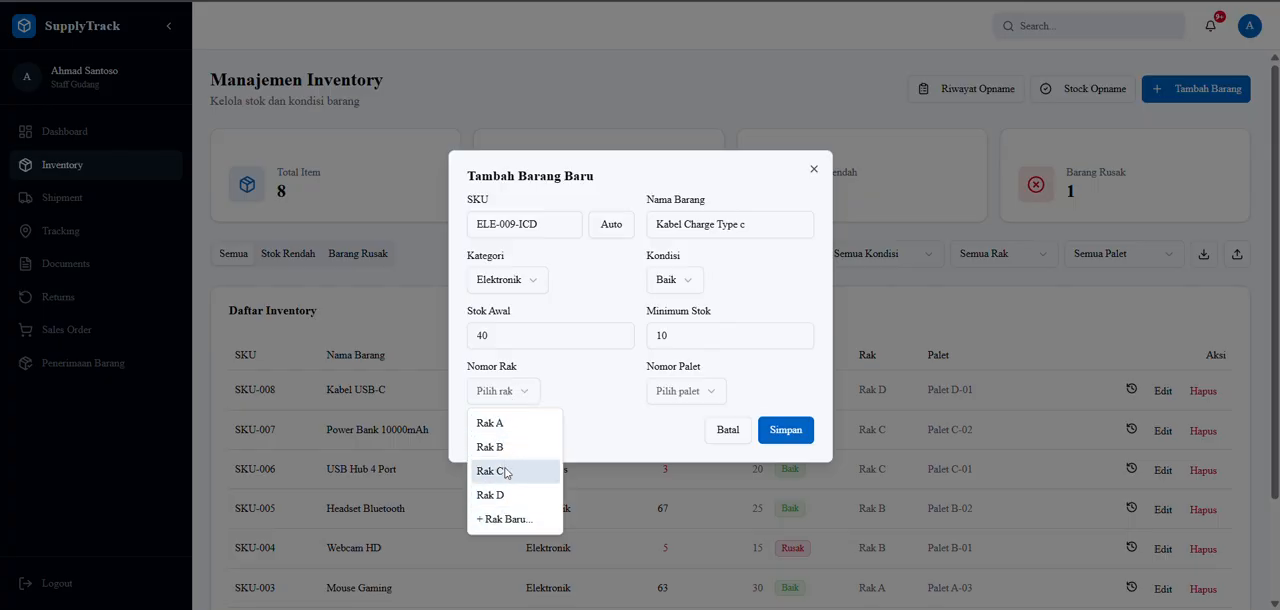
pyautogui.click(506, 519)
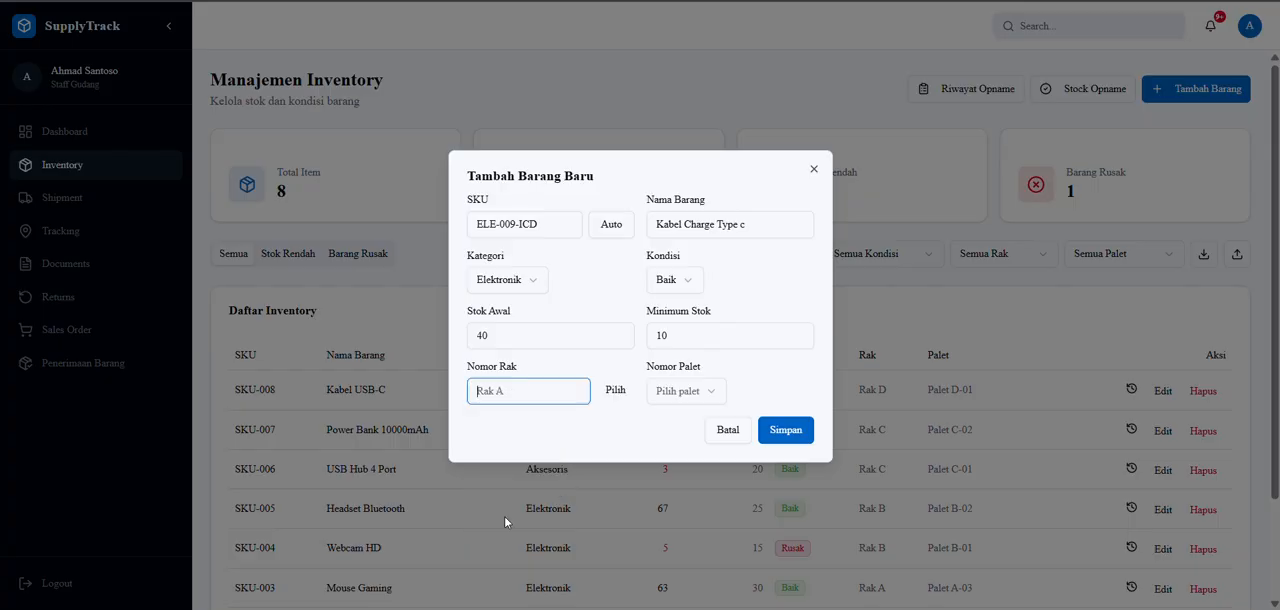
pyautogui.write('Rak')
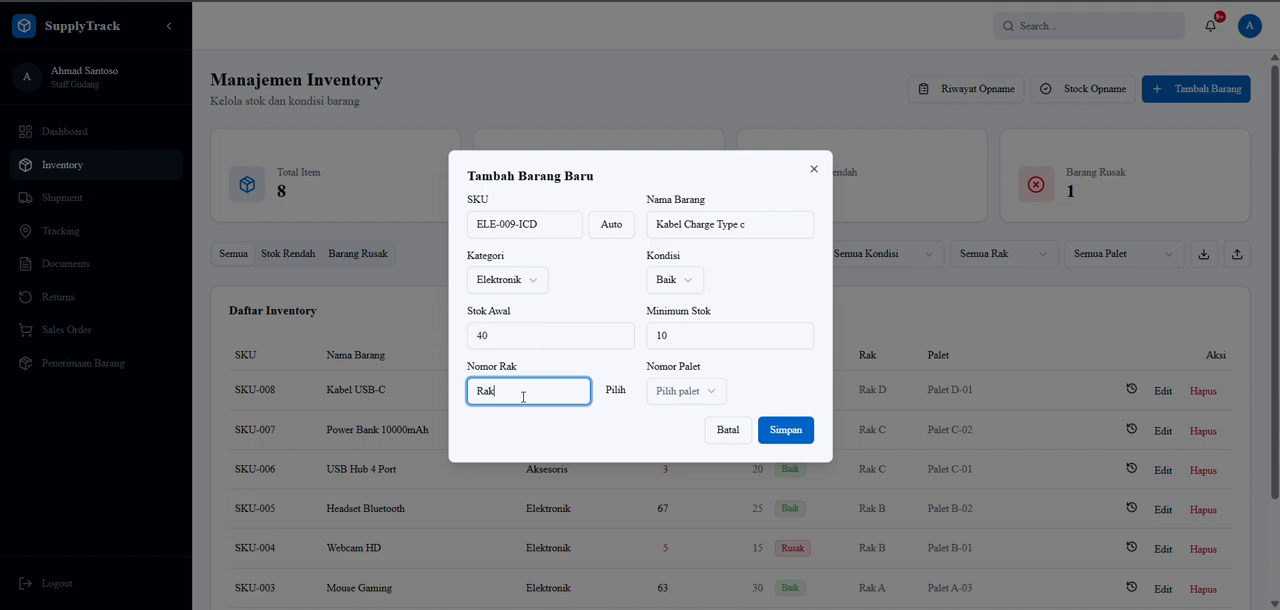
pyautogui.write(' E')
pyautogui.click(699, 393)
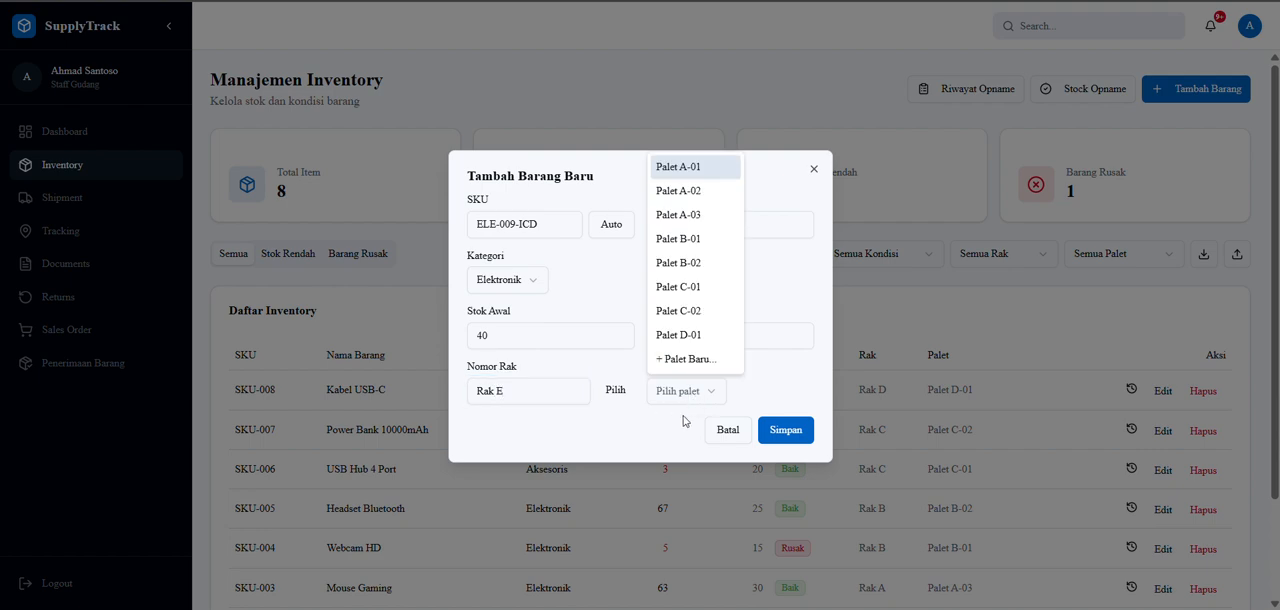
pyautogui.click(699, 359)
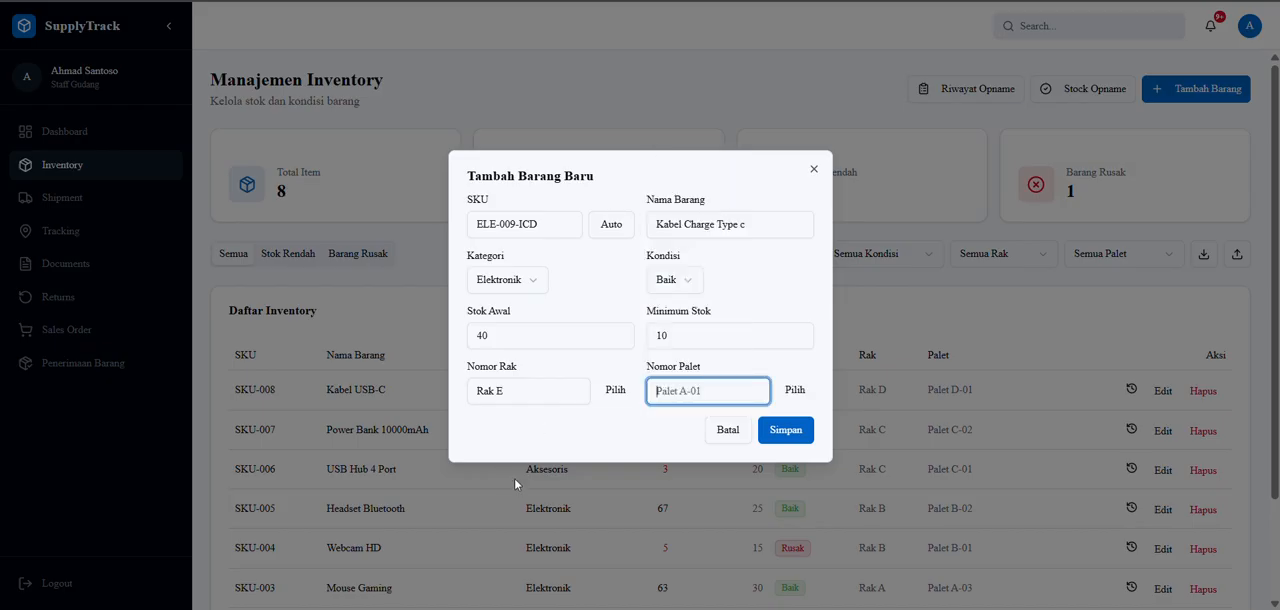
pyautogui.click(792, 390)
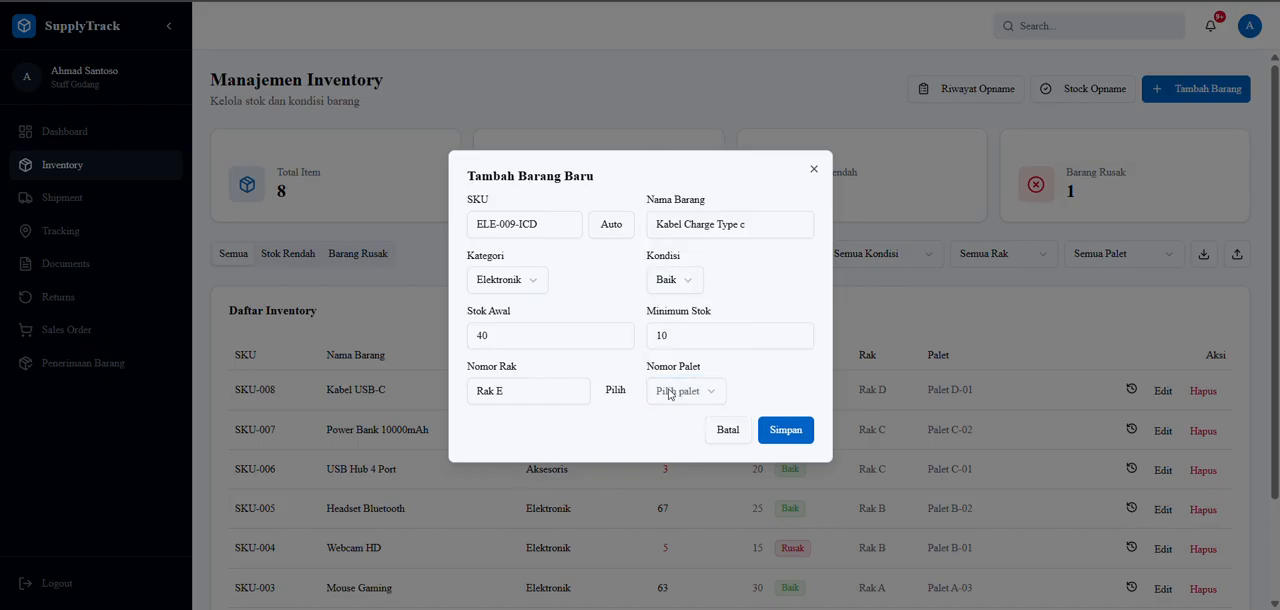
# Assign the new item to a new pallet named "Palet E-01" and save the item to the inventory.
pyautogui.click(686, 391)
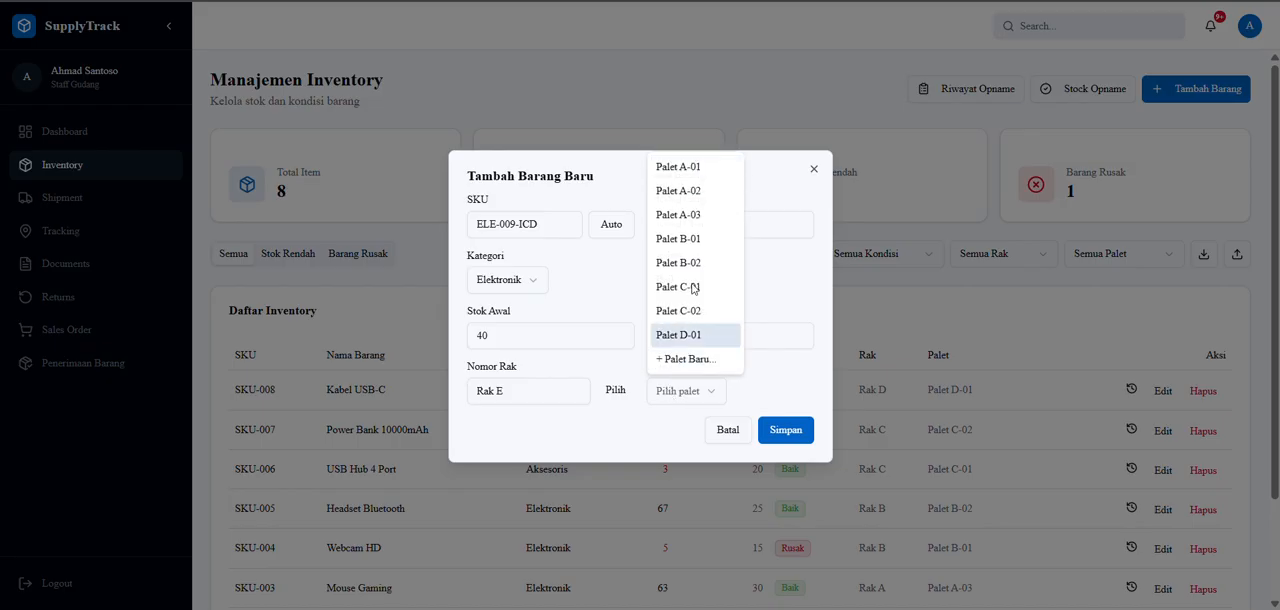
pyautogui.click(684, 362)
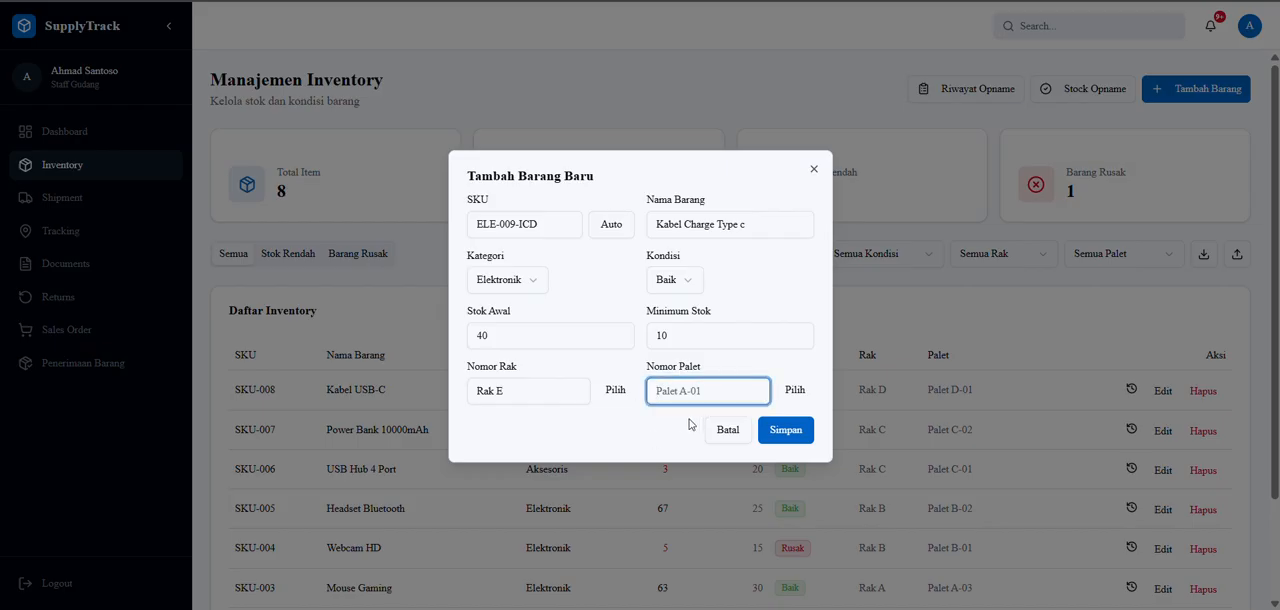
pyautogui.write('Palet E-01')
pyautogui.click(796, 430)
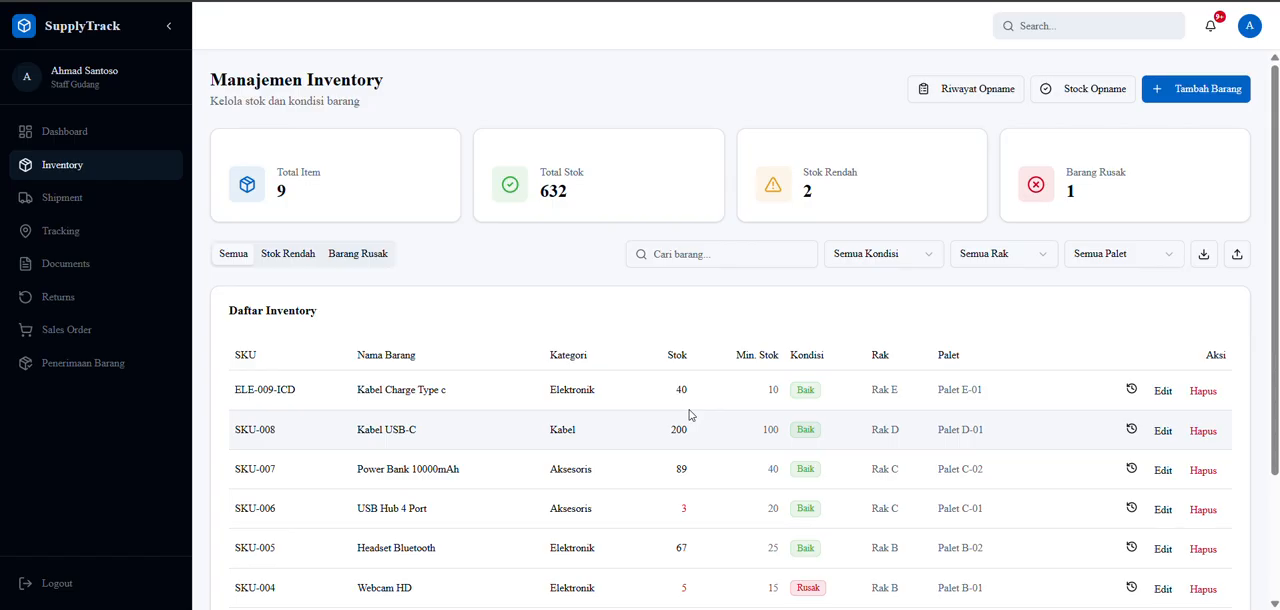
# Search the inventory list for "Kabel", and clear the search to list all items again.
pyautogui.click(670, 254)
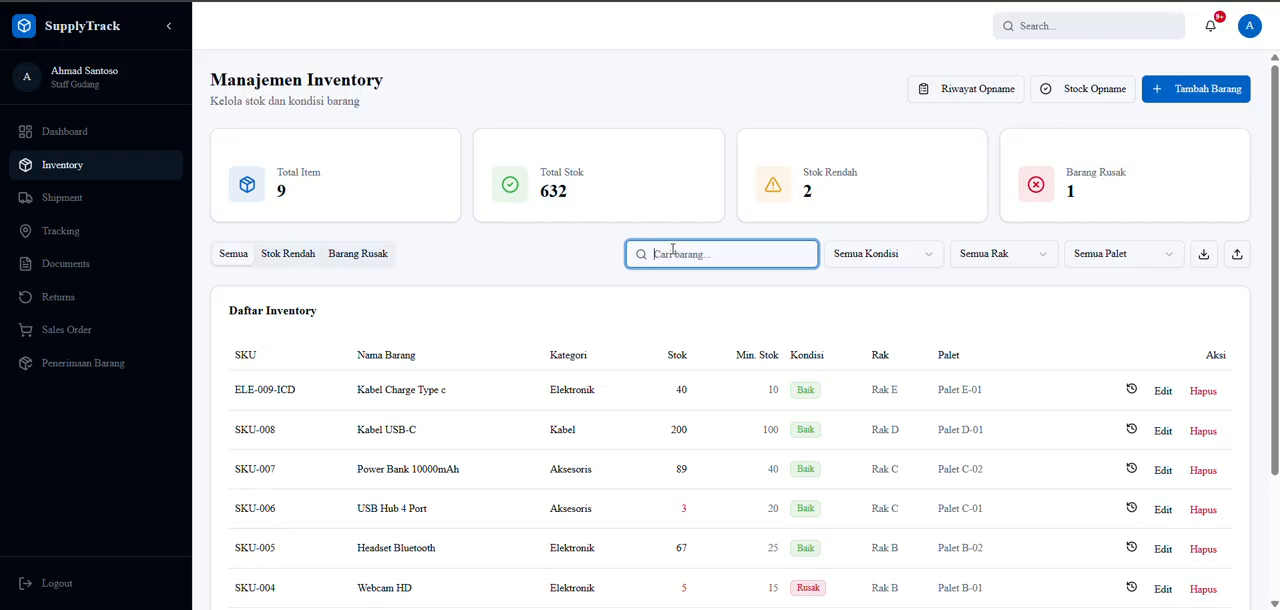
pyautogui.write('KAbel')
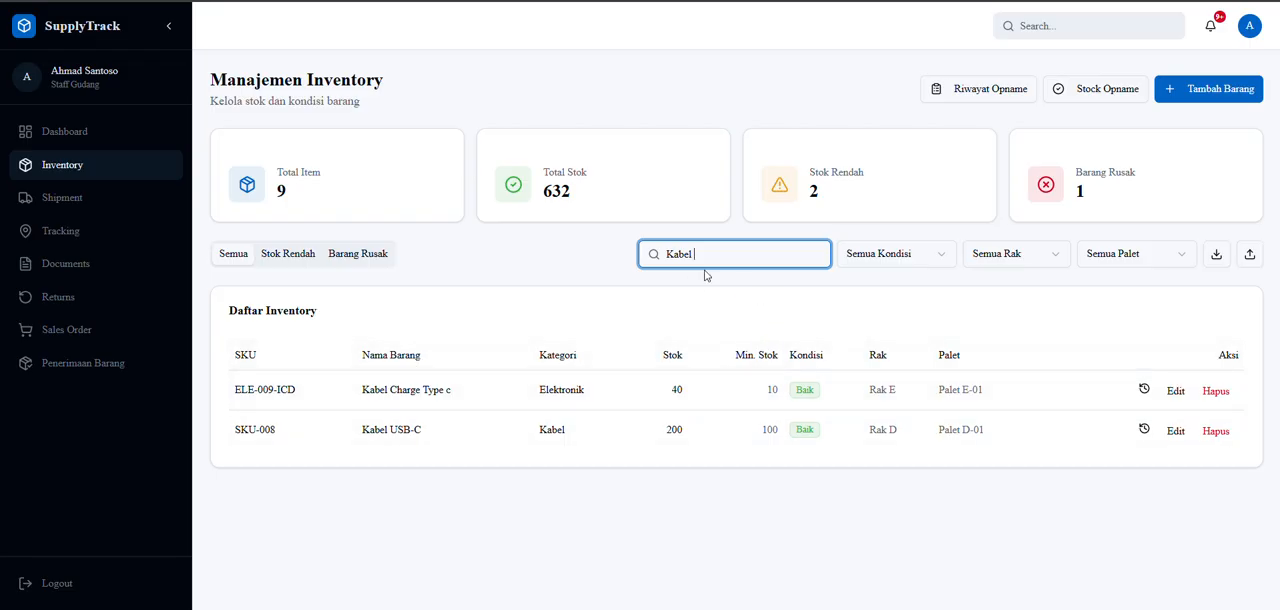
pyautogui.hotkey('ctrl', 'a')
pyautogui.press('BackSpace')
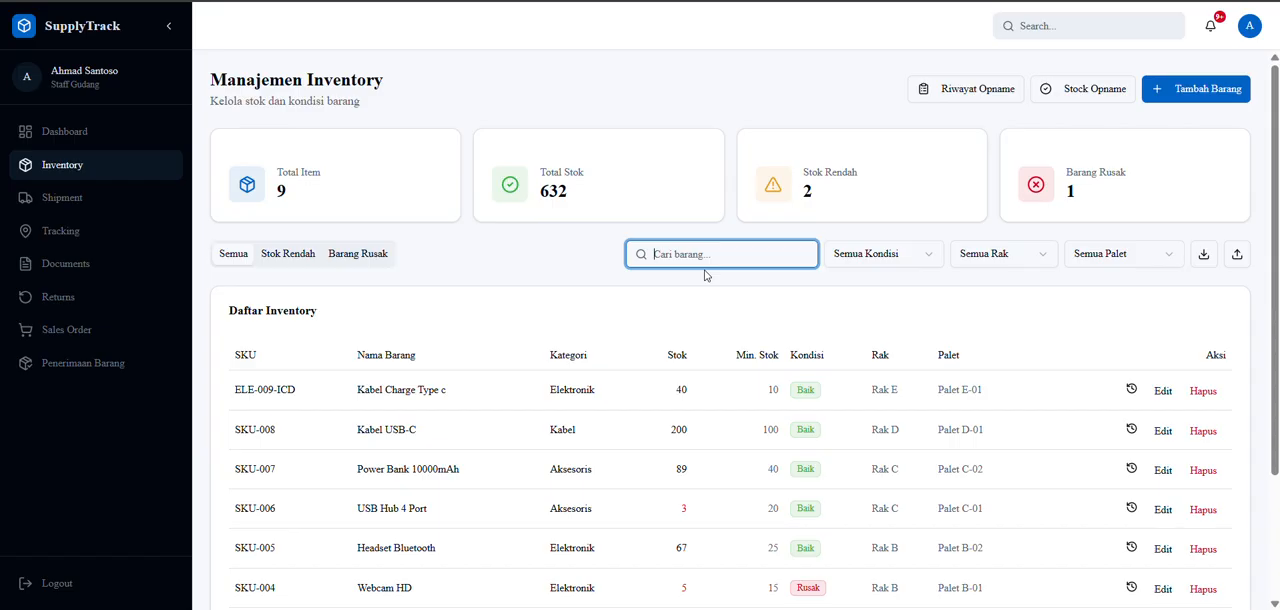
# Start a stock opname and enter the responsible officer's name in Petugas Pelaksana.
pyautogui.click(1084, 94)
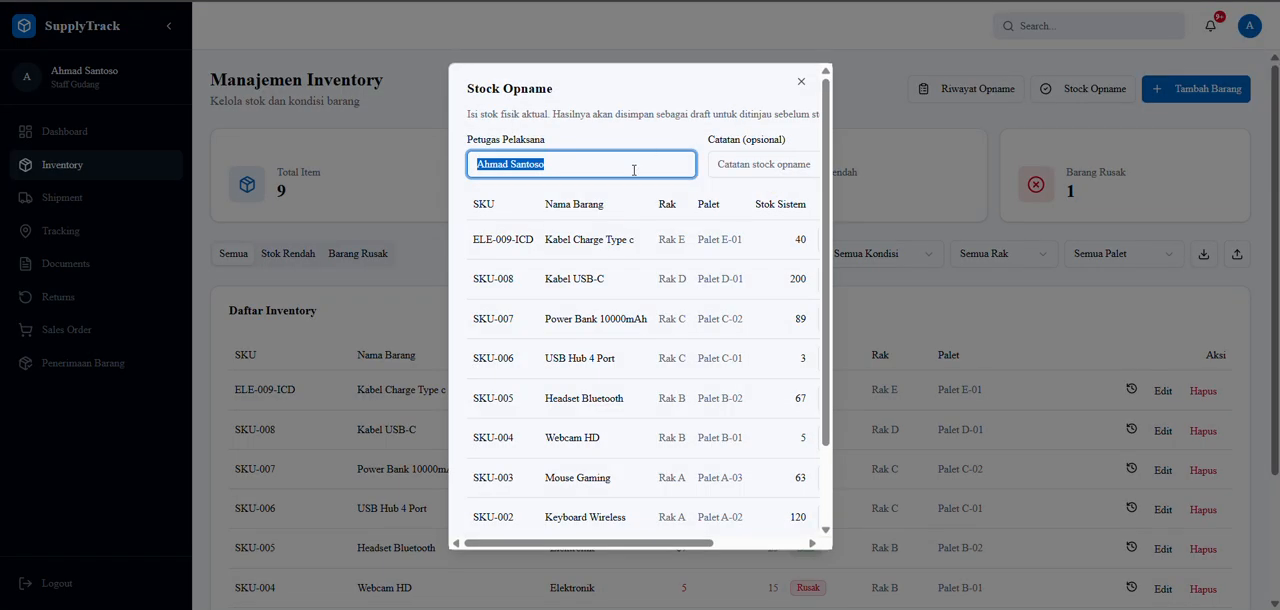
pyautogui.click(620, 167)
pyautogui.hotkey('ctrl', 'a')
pyautogui.write('Andre')
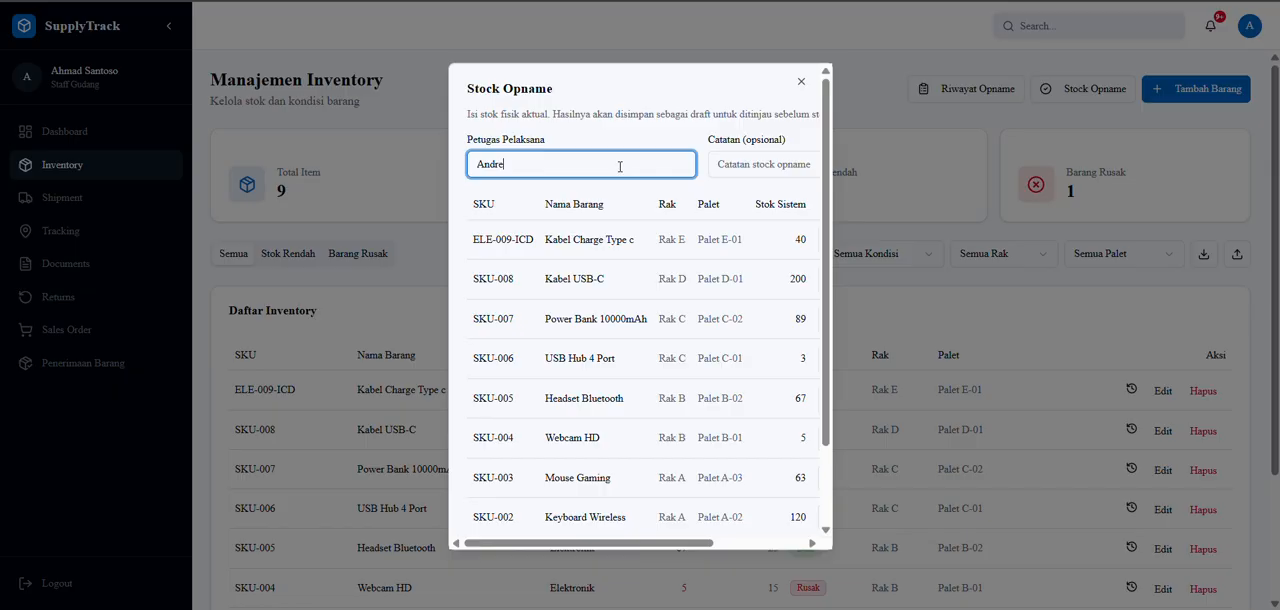
# Set the physical stock (Stok Fisik) of Kabel Charge Type c to 35 in the stock opname.
pyautogui.hscroll(3, 620, 167)
pyautogui.hscroll(-3, 630, 190)
pyautogui.hscroll(3, 538, 250)
pyautogui.hscroll(-3, 631, 250)
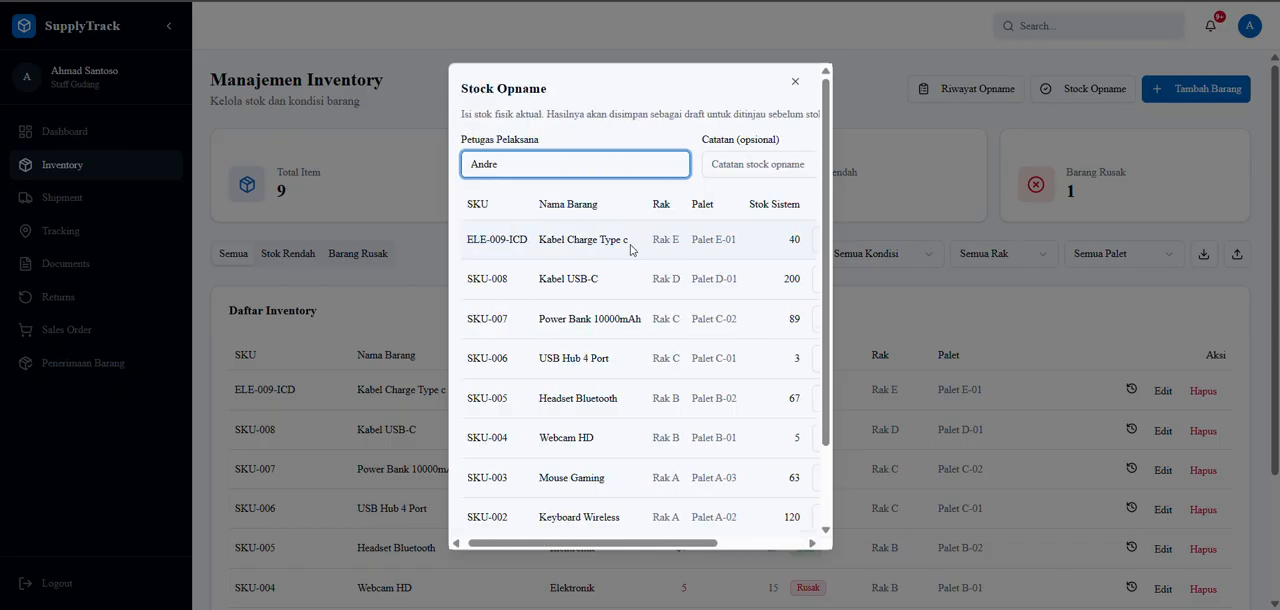
pyautogui.hscroll(3, 631, 250)
pyautogui.hscroll(-3, 632, 248)
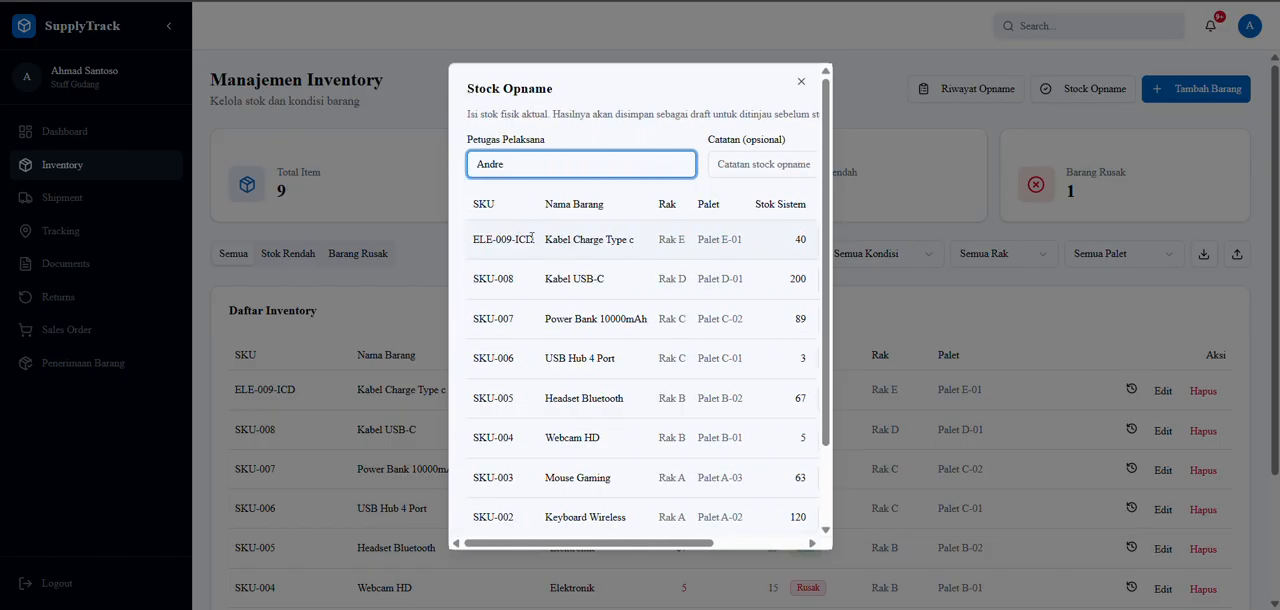
pyautogui.hscroll(1, 590, 243)
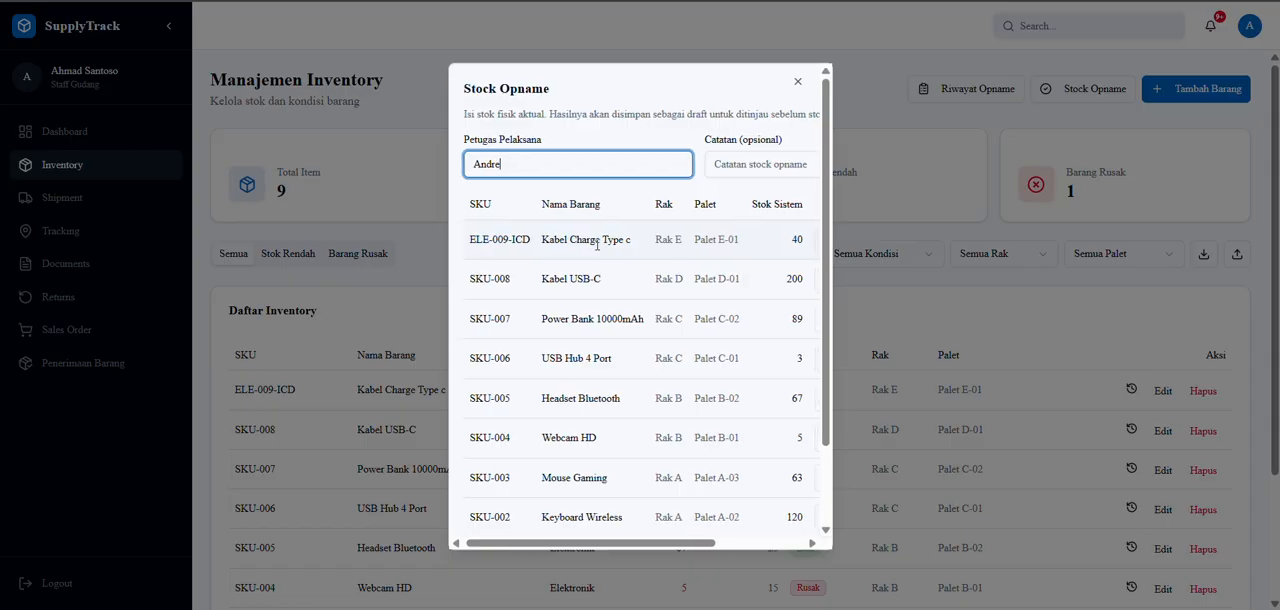
pyautogui.hscroll(3, 597, 243)
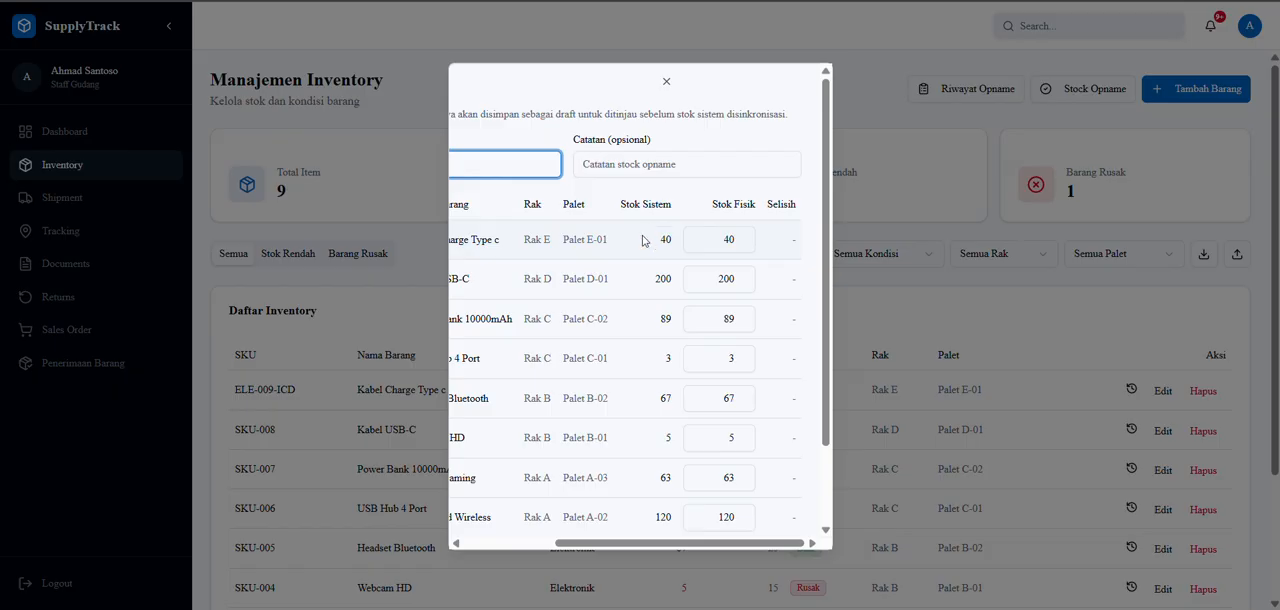
pyautogui.click(740, 236)
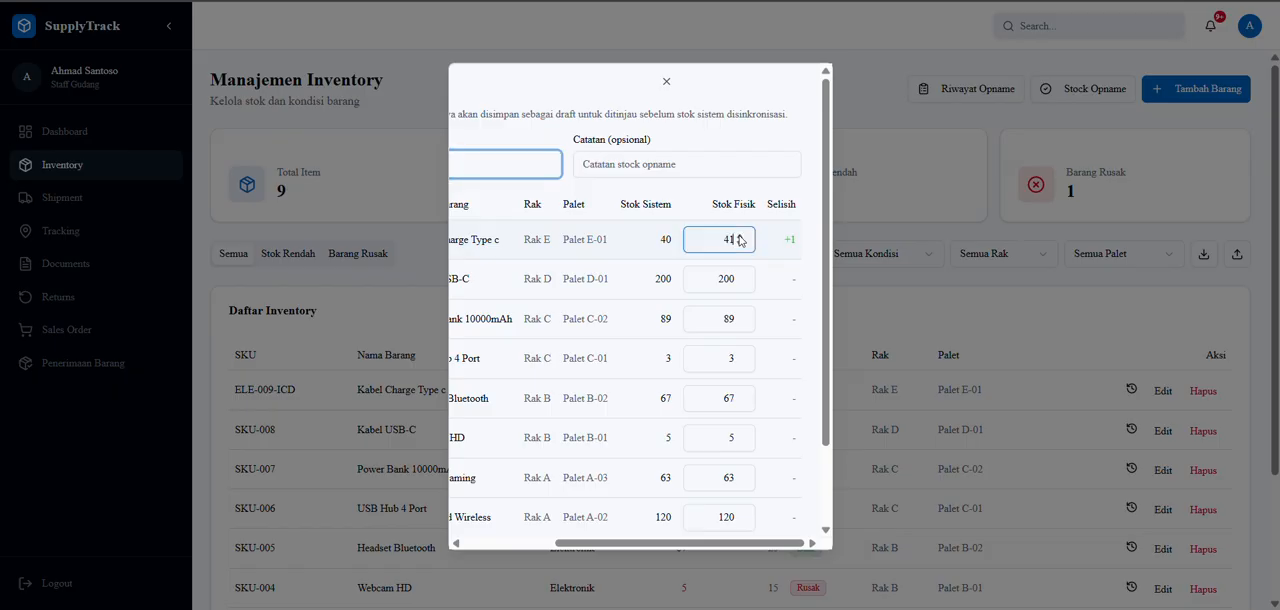
pyautogui.click(740, 236)
pyautogui.click(740, 236)
pyautogui.click(740, 244)
pyautogui.click(740, 244)
pyautogui.click(740, 244)
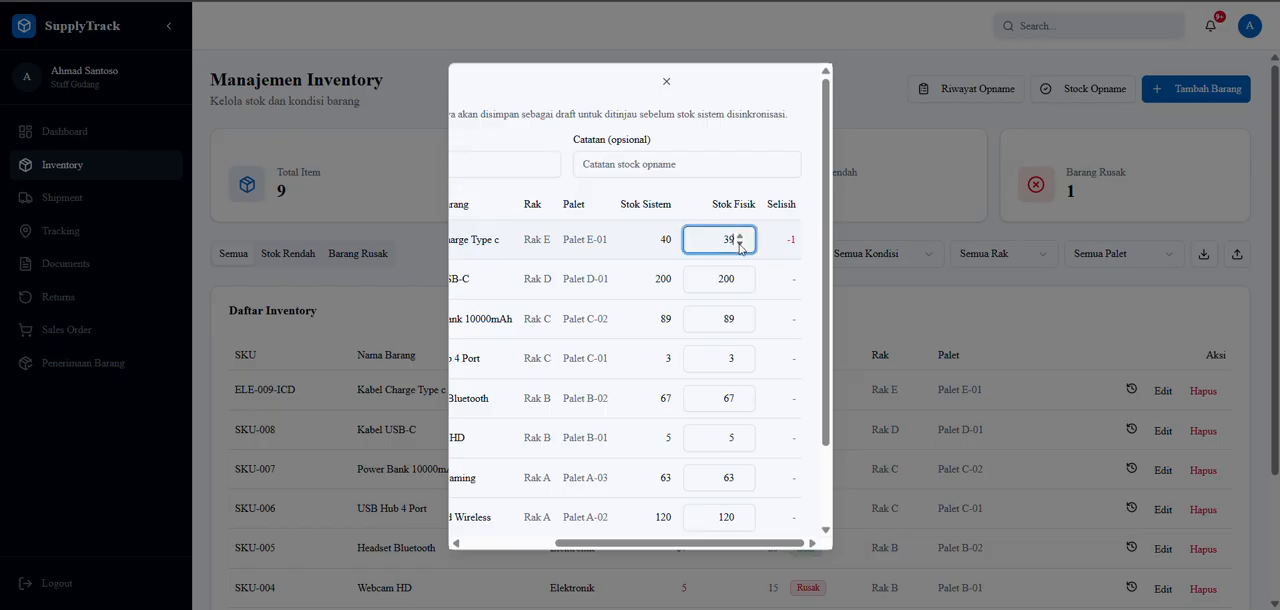
pyautogui.click(740, 244)
pyautogui.click(740, 244)
pyautogui.click(740, 244)
# Save the stock opname as a draft and dismiss the confirmation message.
pyautogui.scroll(-2, 757, 285)
pyautogui.click(757, 505)
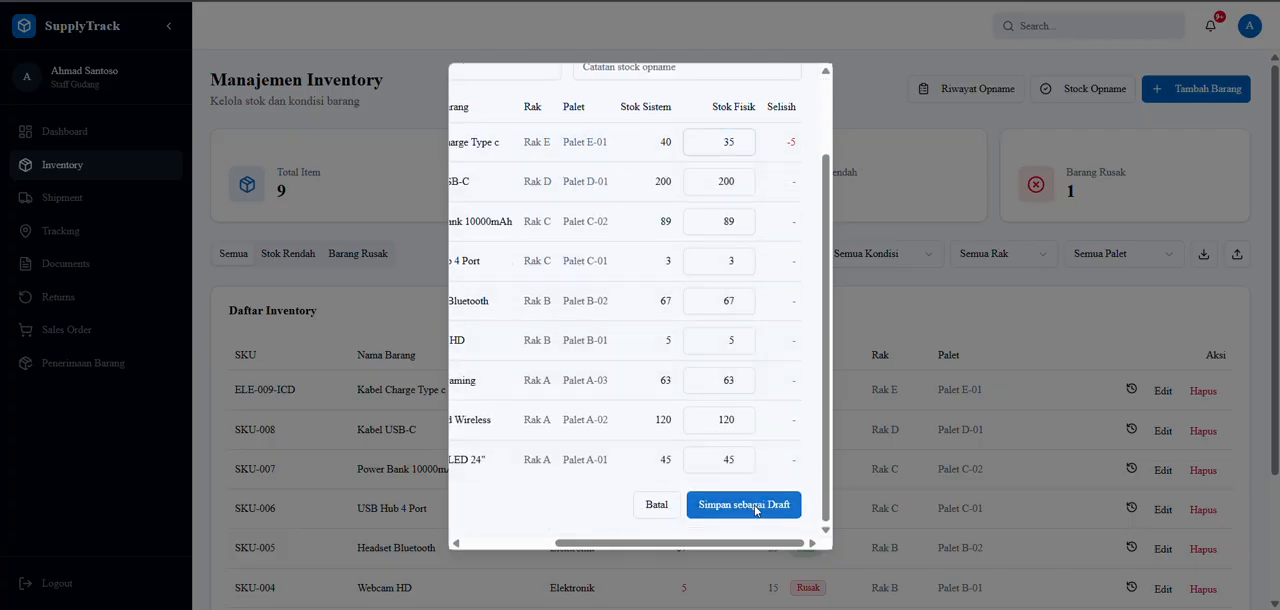
pyautogui.click(788, 97)
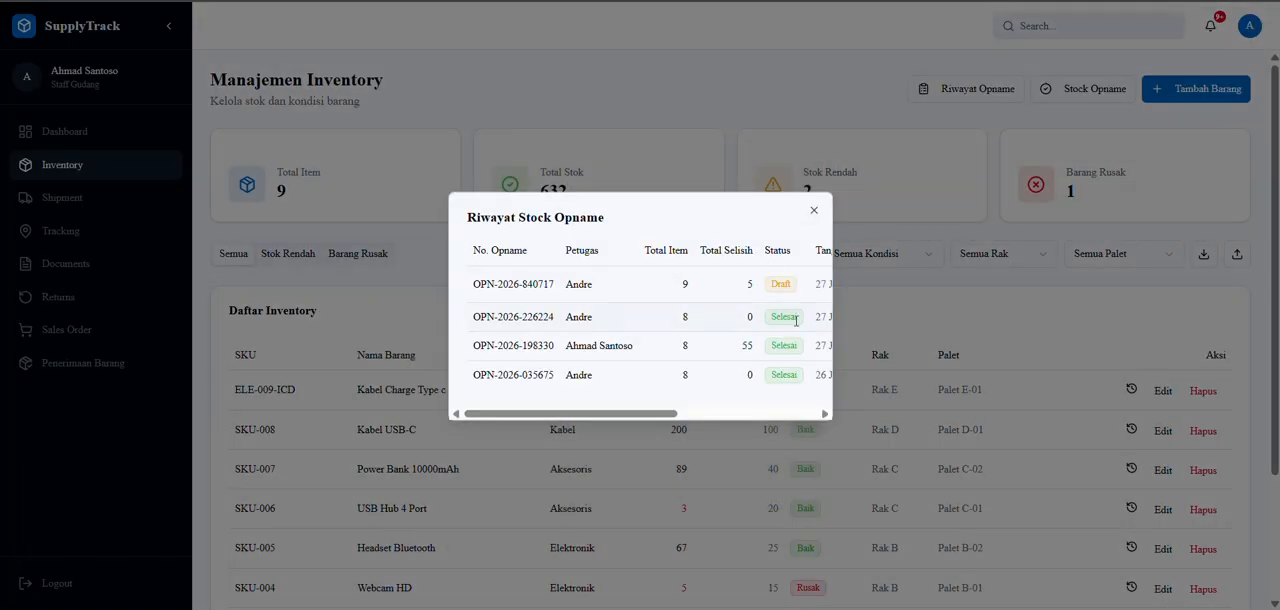
# Complete and synchronise the draft stock opname with the system stock, and close the opname history.
pyautogui.hscroll(5, 740, 300)
pyautogui.hscroll(-5, 690, 295)
pyautogui.hscroll(5, 585, 298)
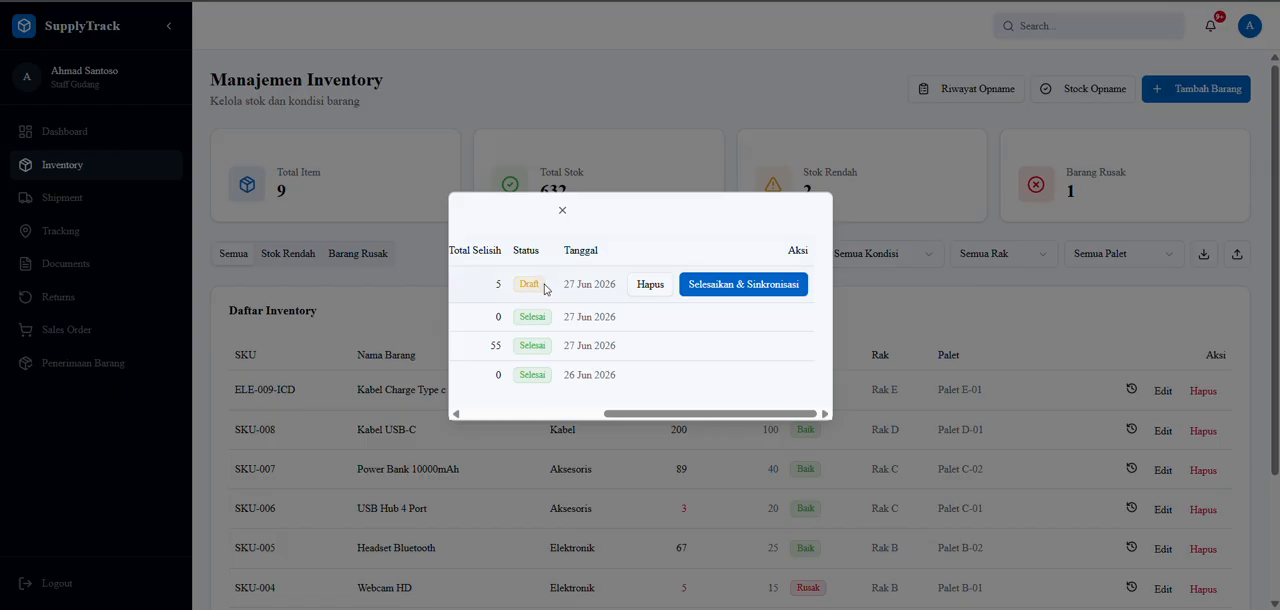
pyautogui.hscroll(-5, 584, 322)
pyautogui.hscroll(5, 586, 332)
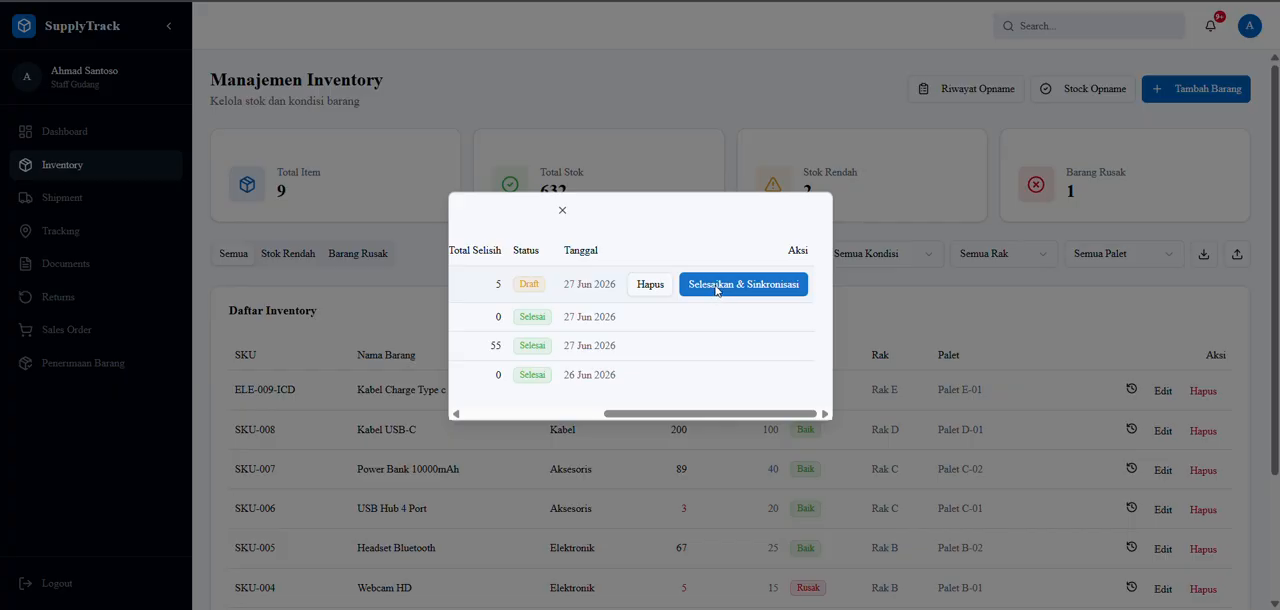
pyautogui.click(716, 290)
pyautogui.press('Return')
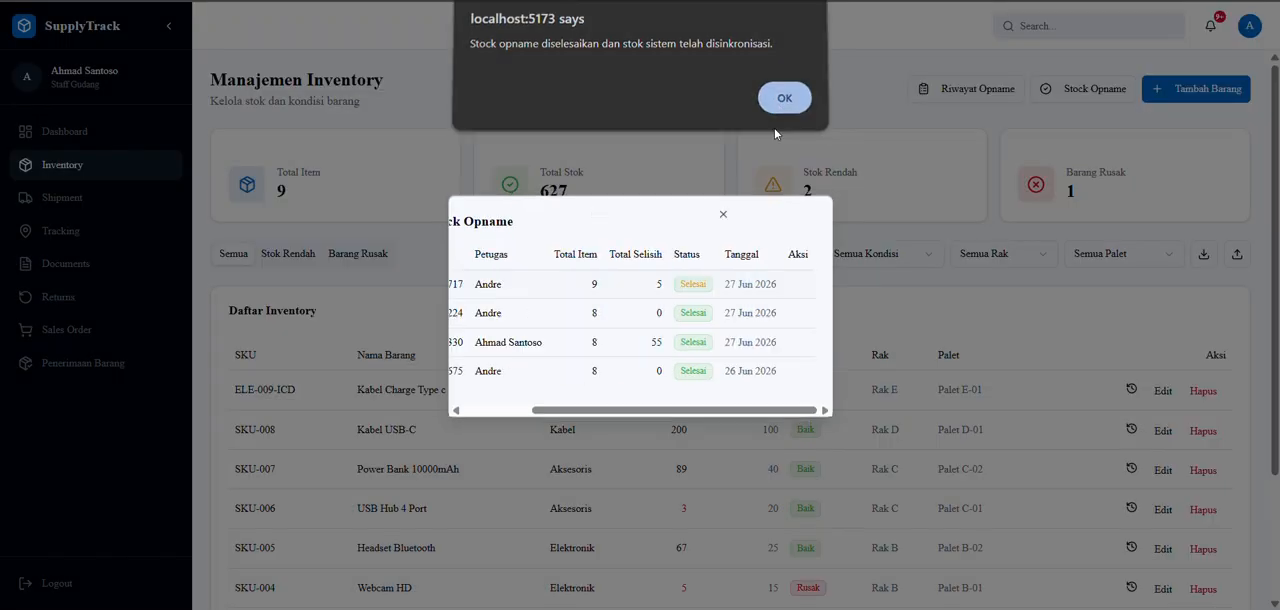
pyautogui.click(722, 214)
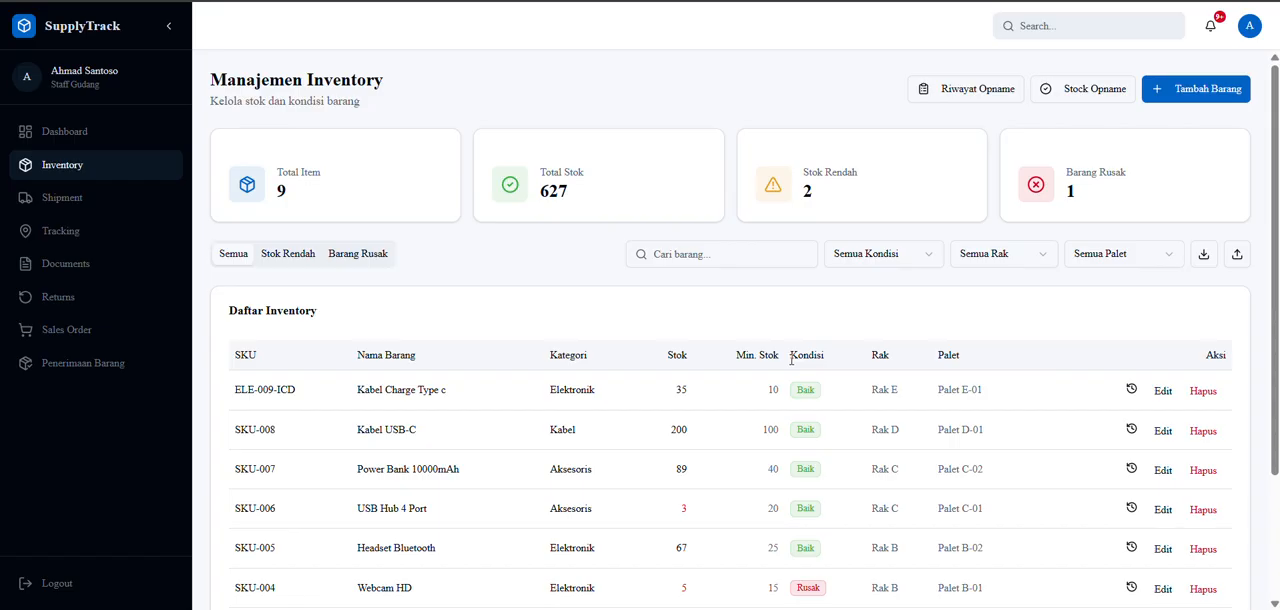
# Start a return request for ELE-009-ICD - Kabel Charge Type c with a quantity of 5.
pyautogui.click(76, 298)
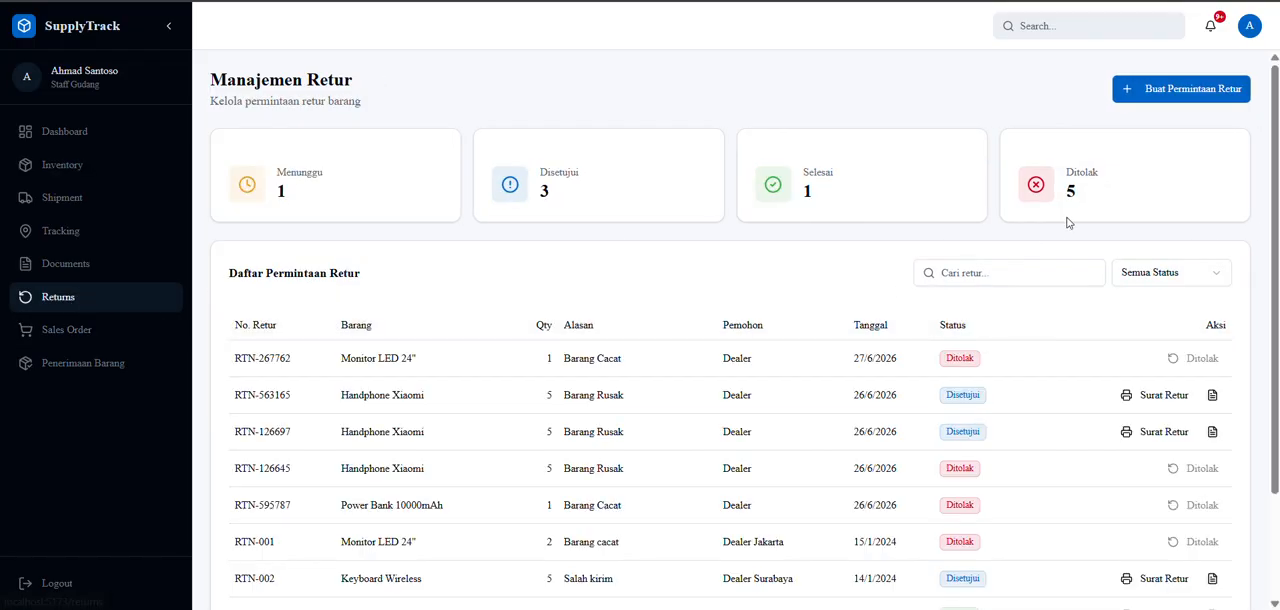
pyautogui.click(1122, 96)
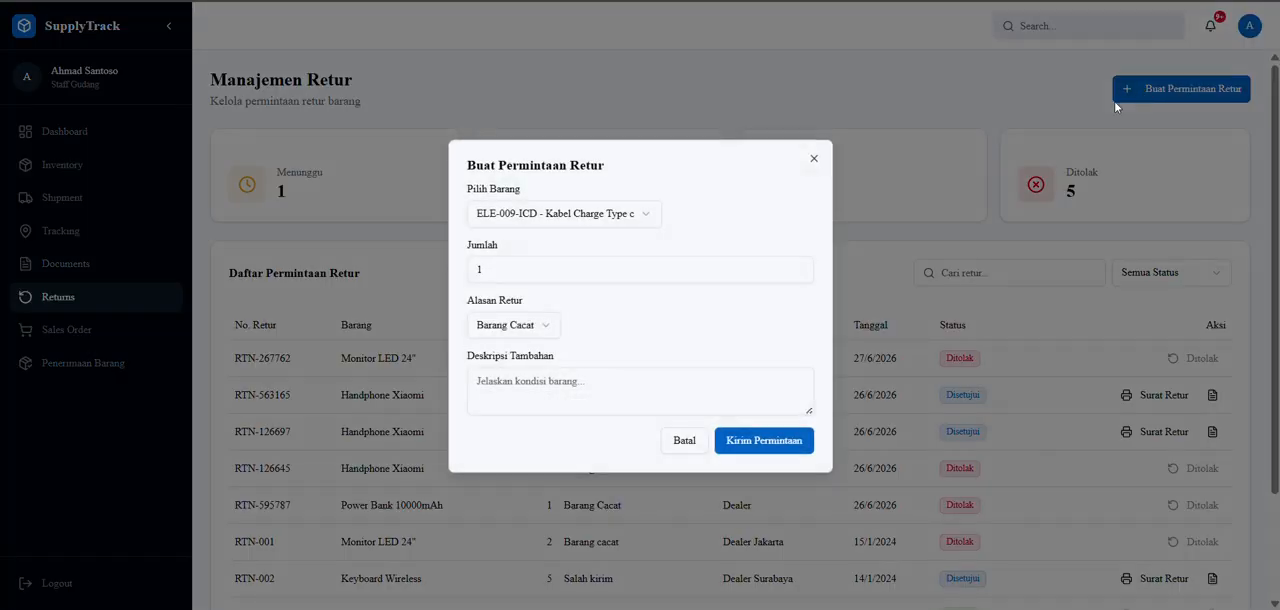
pyautogui.click(578, 216)
pyautogui.click(558, 247)
pyautogui.click(799, 266)
pyautogui.click(799, 266)
pyautogui.click(799, 266)
pyautogui.click(799, 266)
pyautogui.click(799, 266)
pyautogui.click(799, 274)
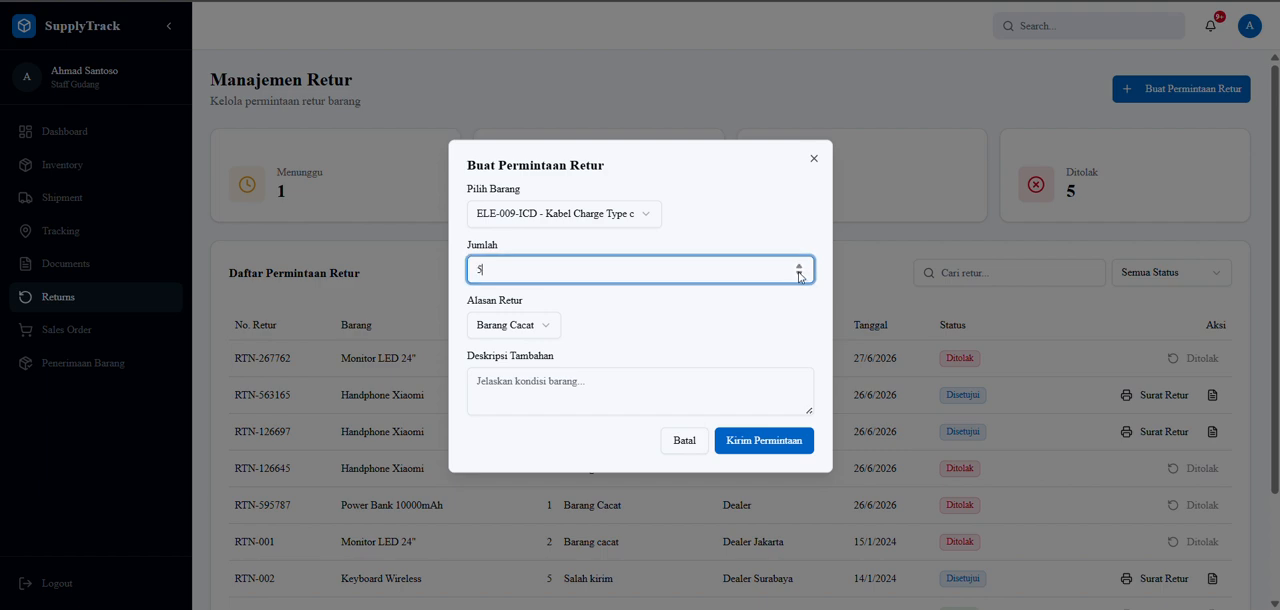
# Enter "Kabel nya putus di gigit tikus" as the additional description of the return request.
pyautogui.click(551, 391)
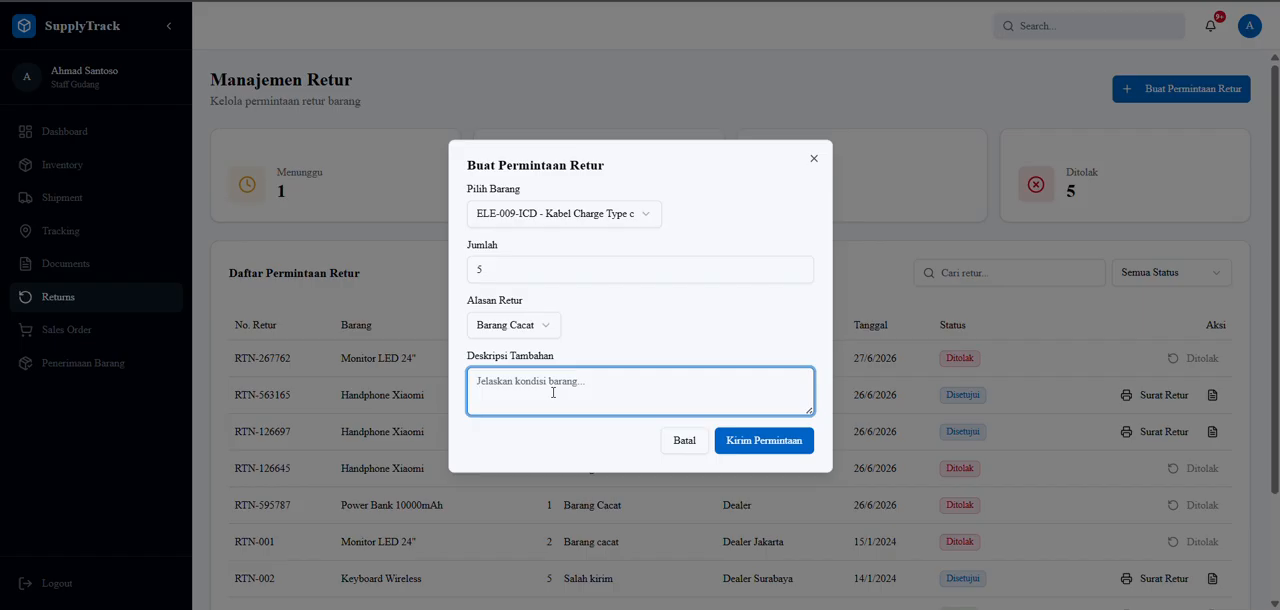
pyautogui.write('Kabel')
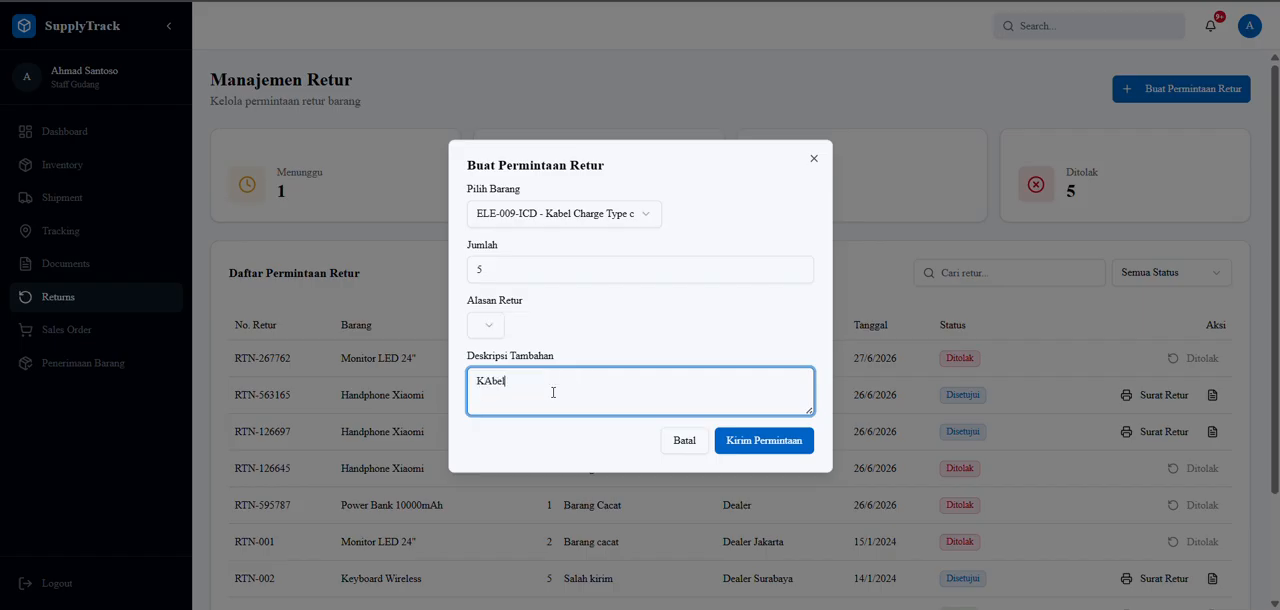
pyautogui.press('BackSpace')
pyautogui.press('BackSpace')
pyautogui.press('BackSpace')
pyautogui.write('bel nya putus di gigit')
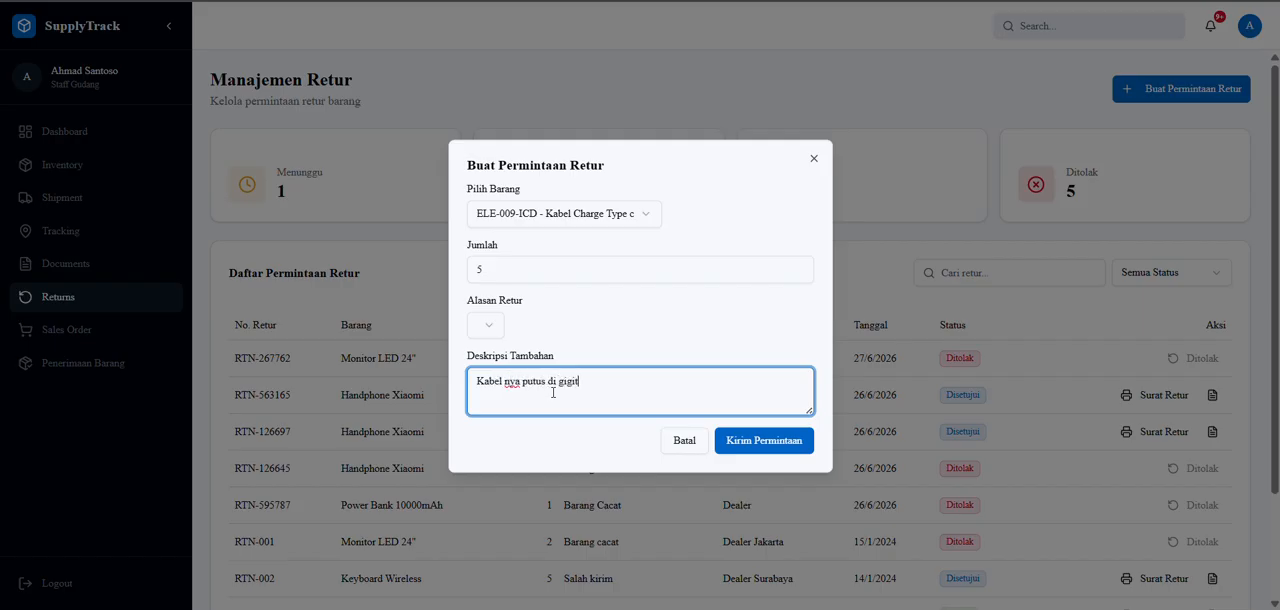
pyautogui.write(' tikus')
# Set the return reason to Barang Rusak and submit the return request.
pyautogui.click(495, 328)
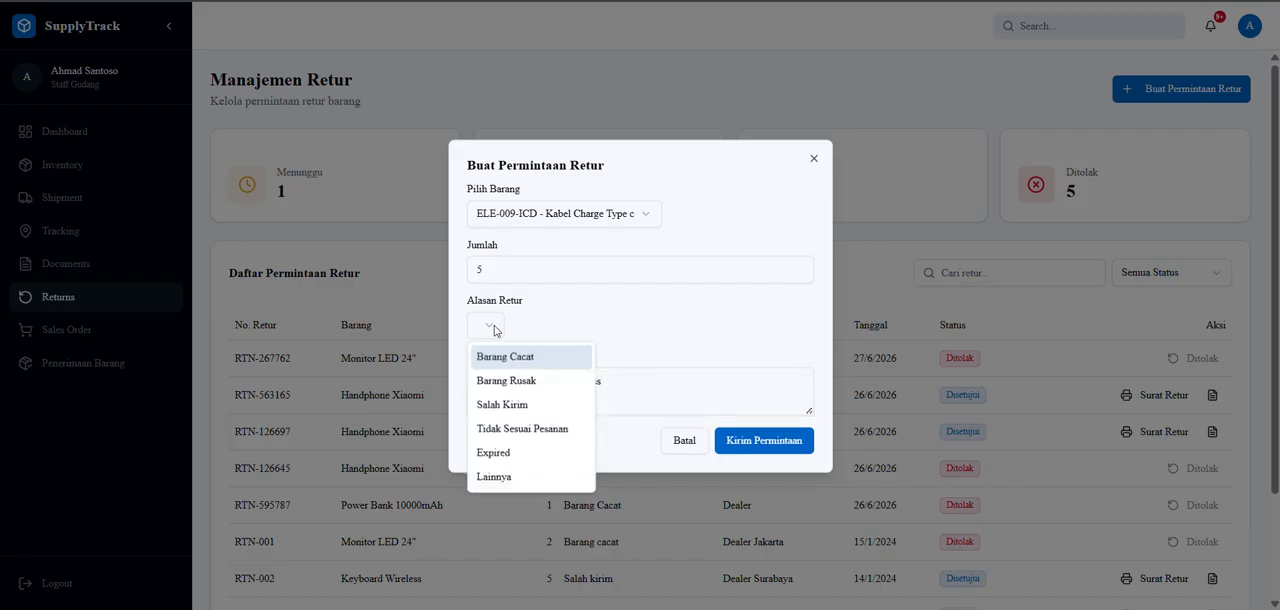
pyautogui.click(529, 386)
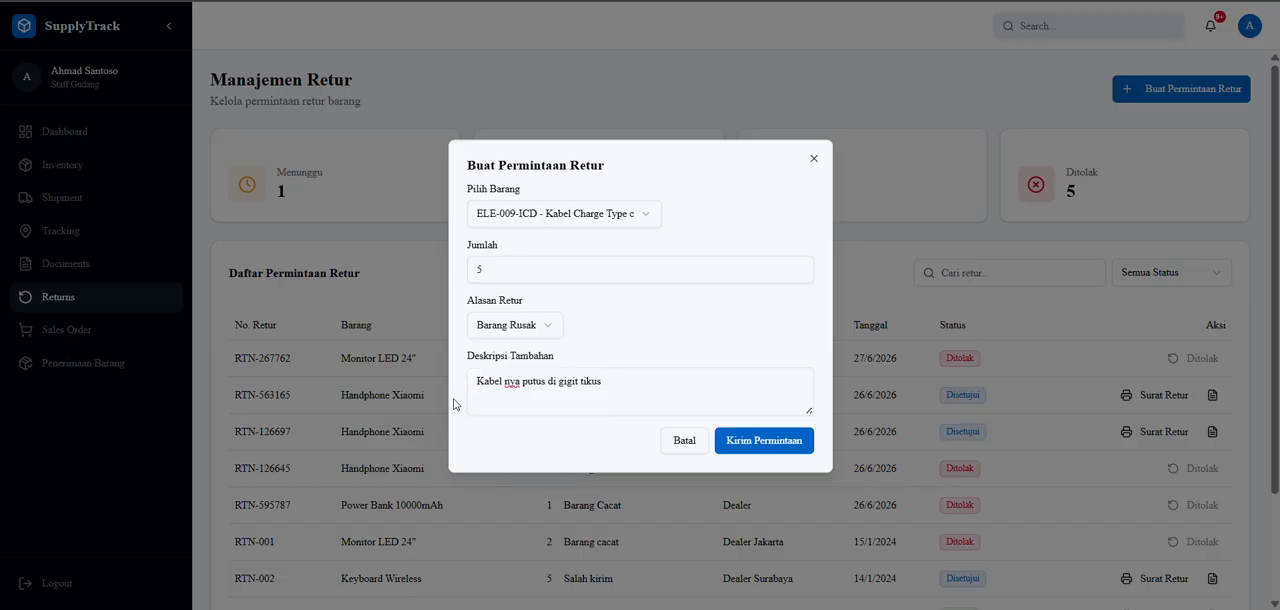
pyautogui.click(775, 451)
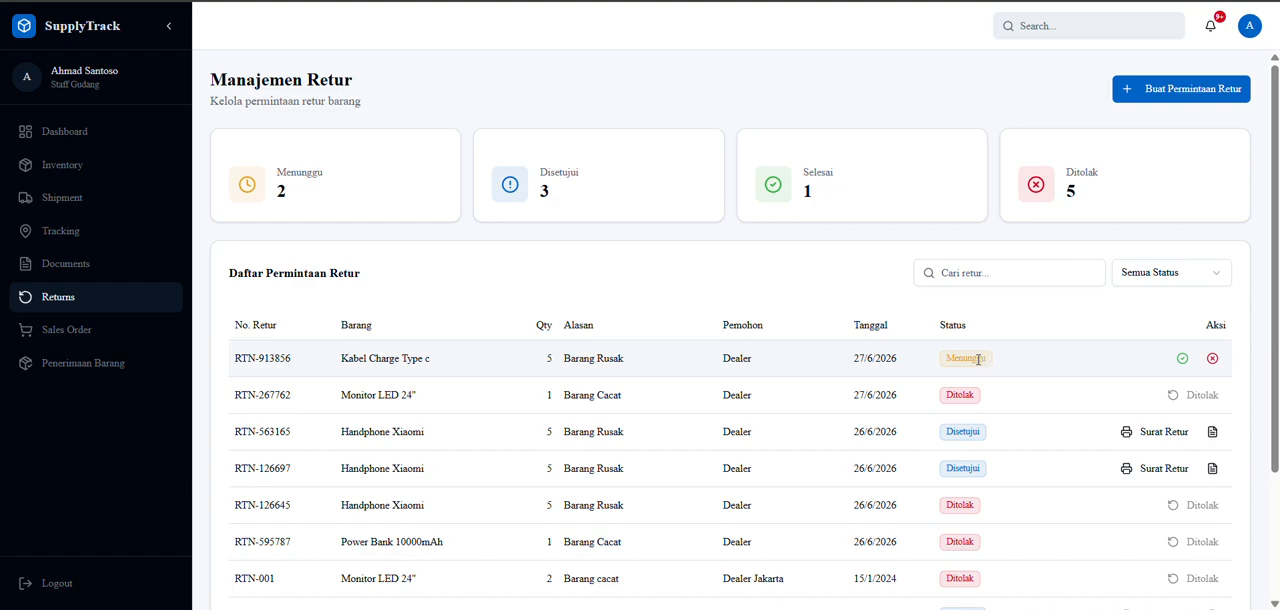
# Start a new Surat Jalan document from the dashboard and enter SHP-2026-06 as its reference.
pyautogui.click(67, 136)
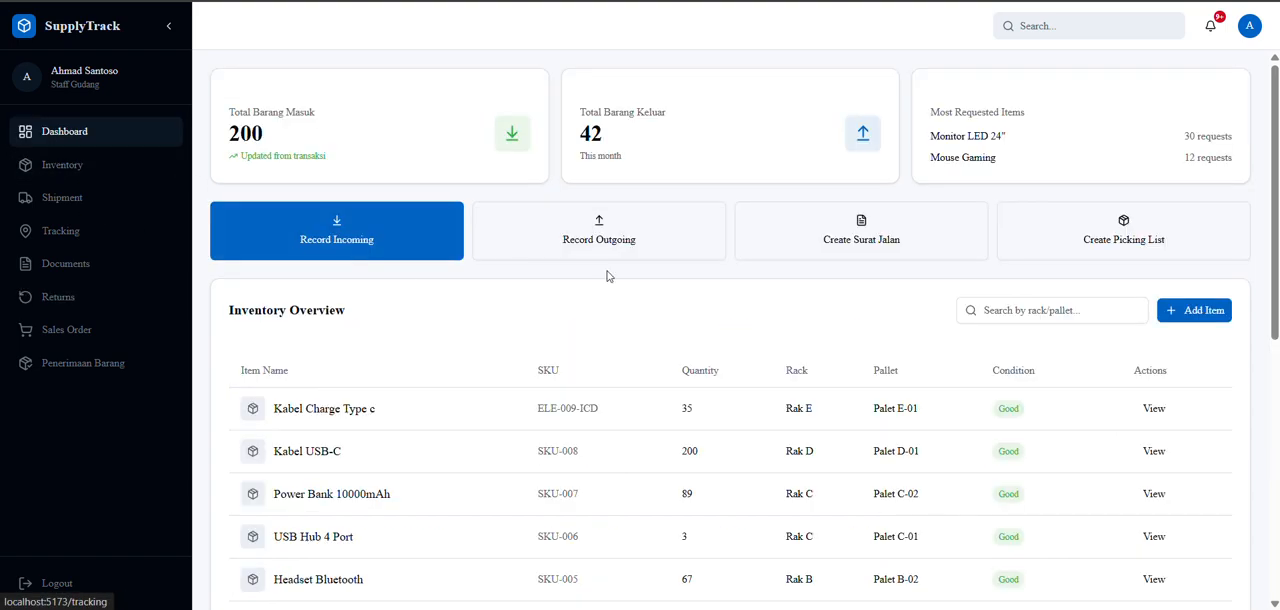
pyautogui.click(843, 234)
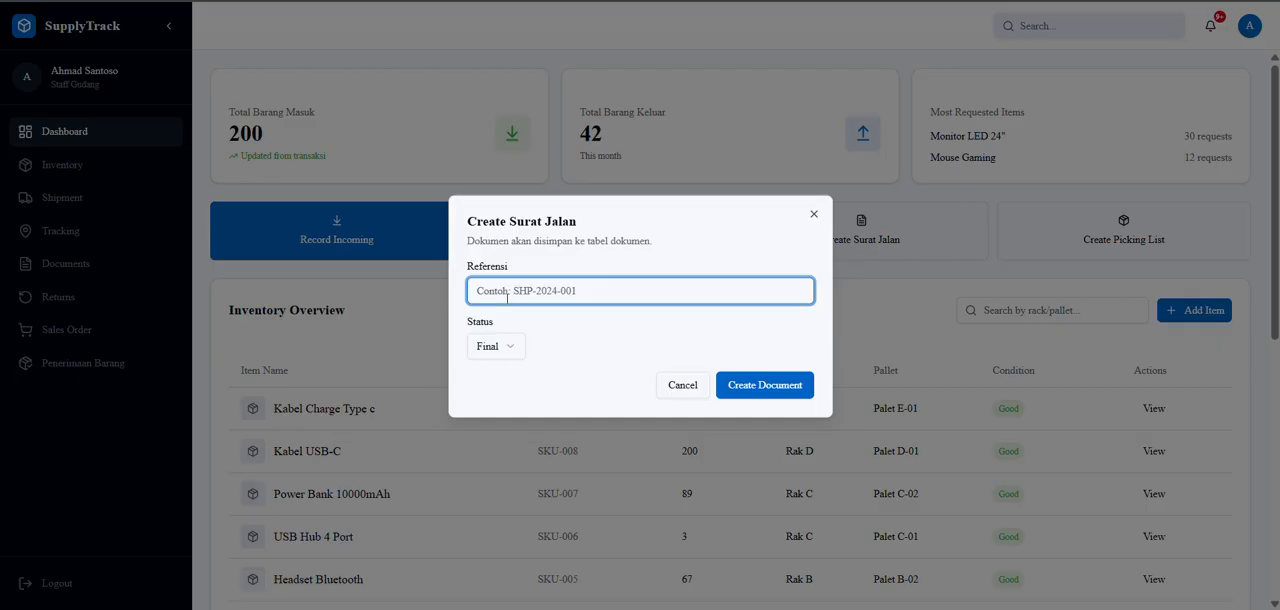
pyautogui.press('capslock')
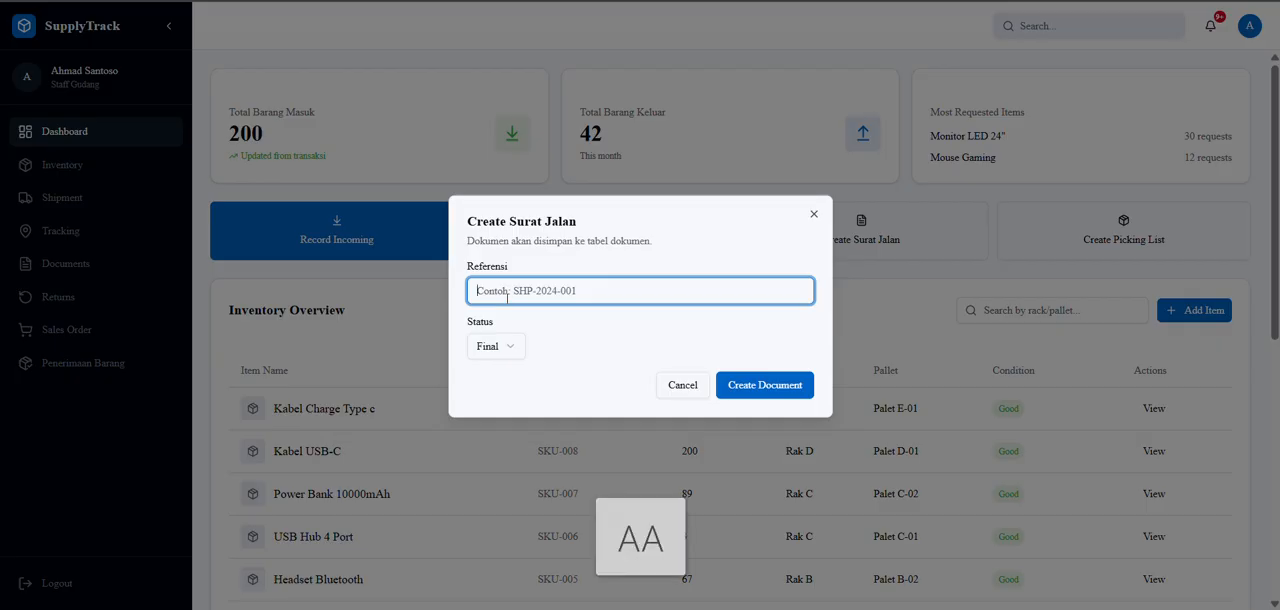
pyautogui.write('SHP')
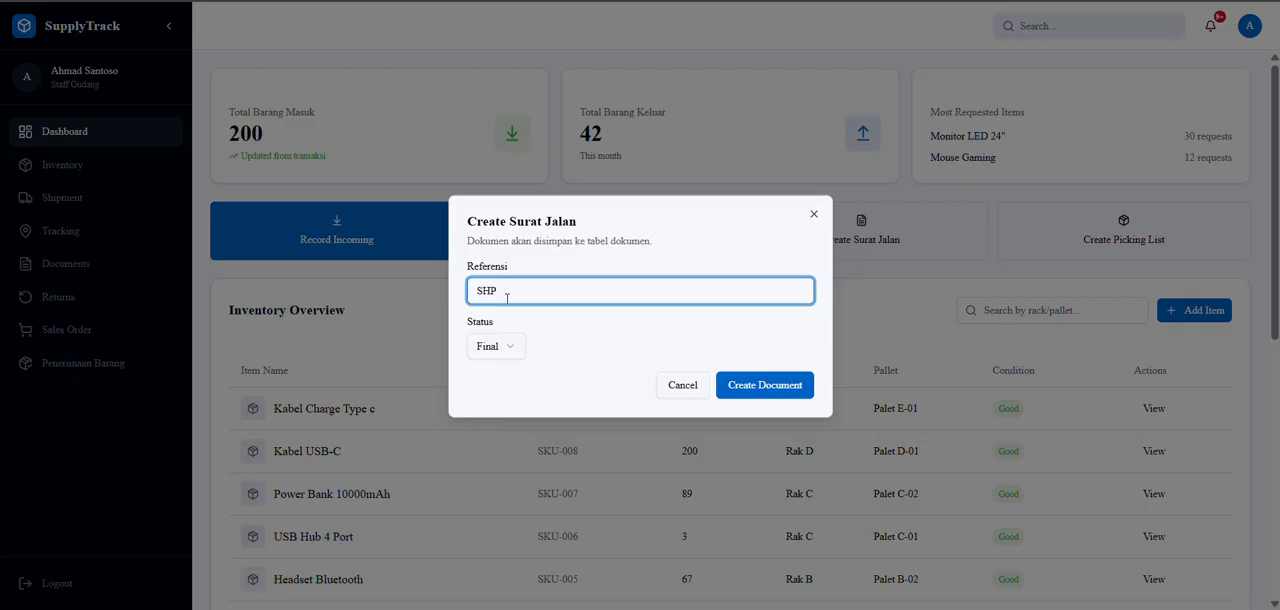
pyautogui.write('-2026-06')
# Keep the Surat Jalan status at Final, create the document and dismiss the confirmation.
pyautogui.click(500, 345)
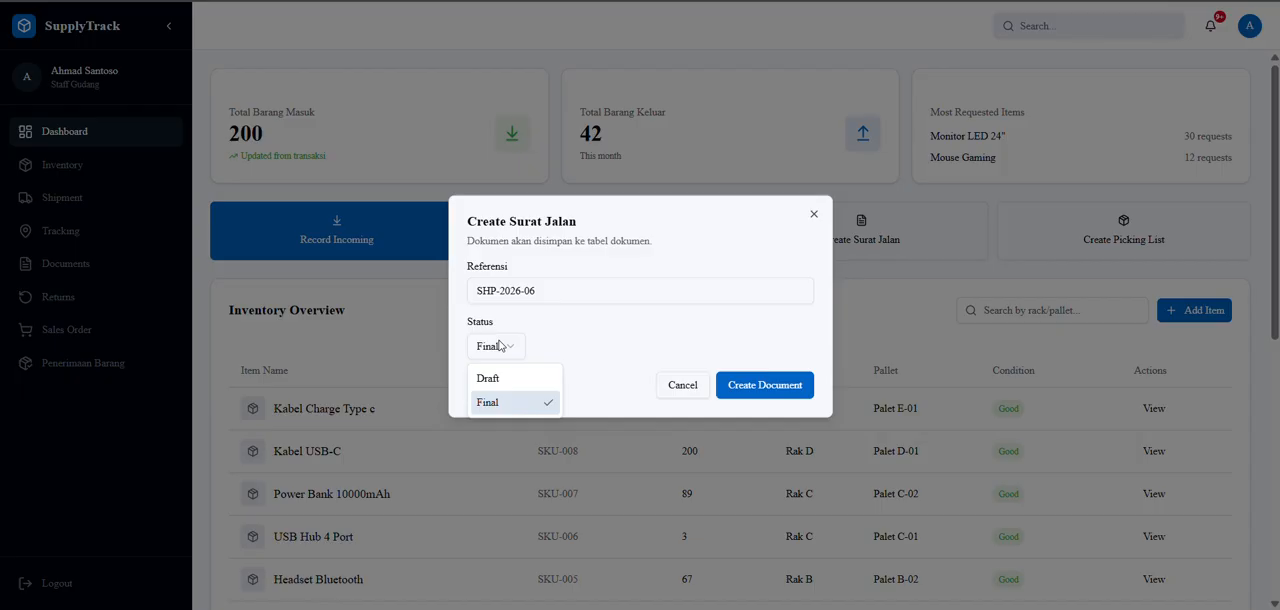
pyautogui.click(500, 345)
pyautogui.click(501, 345)
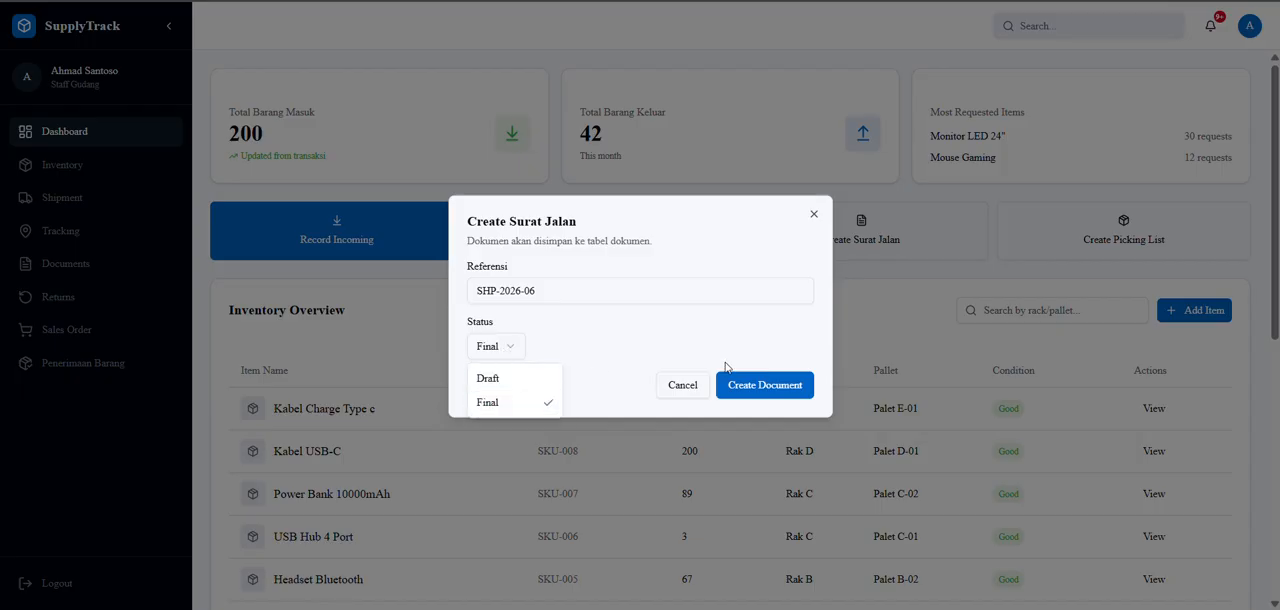
pyautogui.click(749, 388)
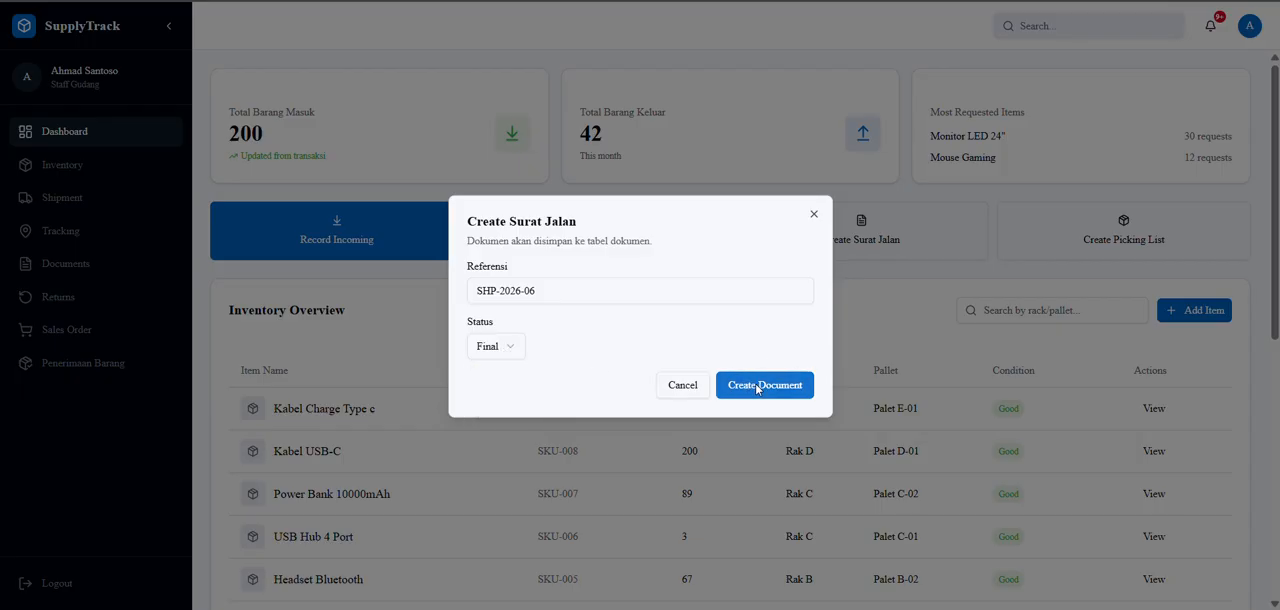
pyautogui.click(752, 384)
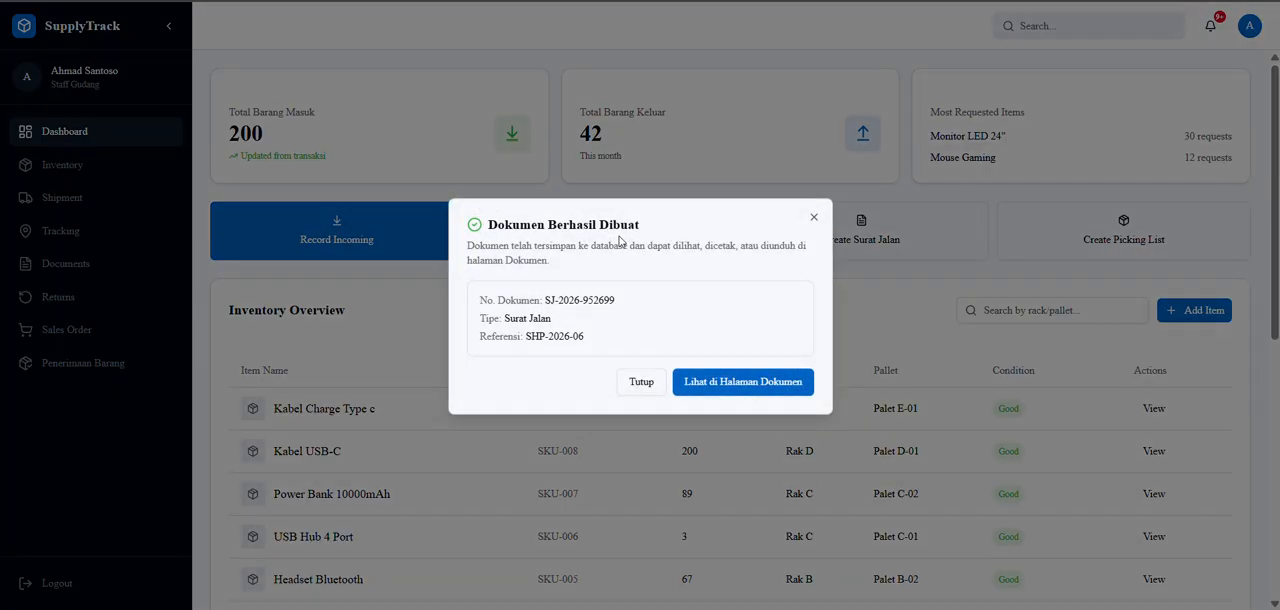
pyautogui.click(642, 385)
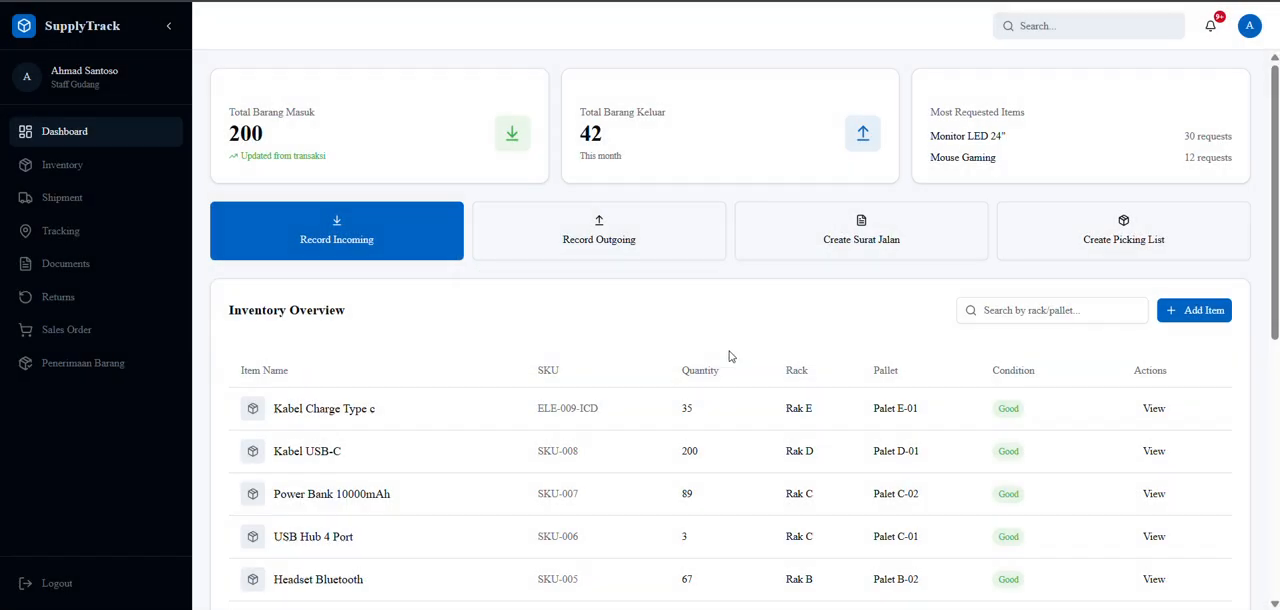
# Create a Final picking list document with the reference SHP-2026-06 and dismiss the confirmation.
pyautogui.click(1176, 229)
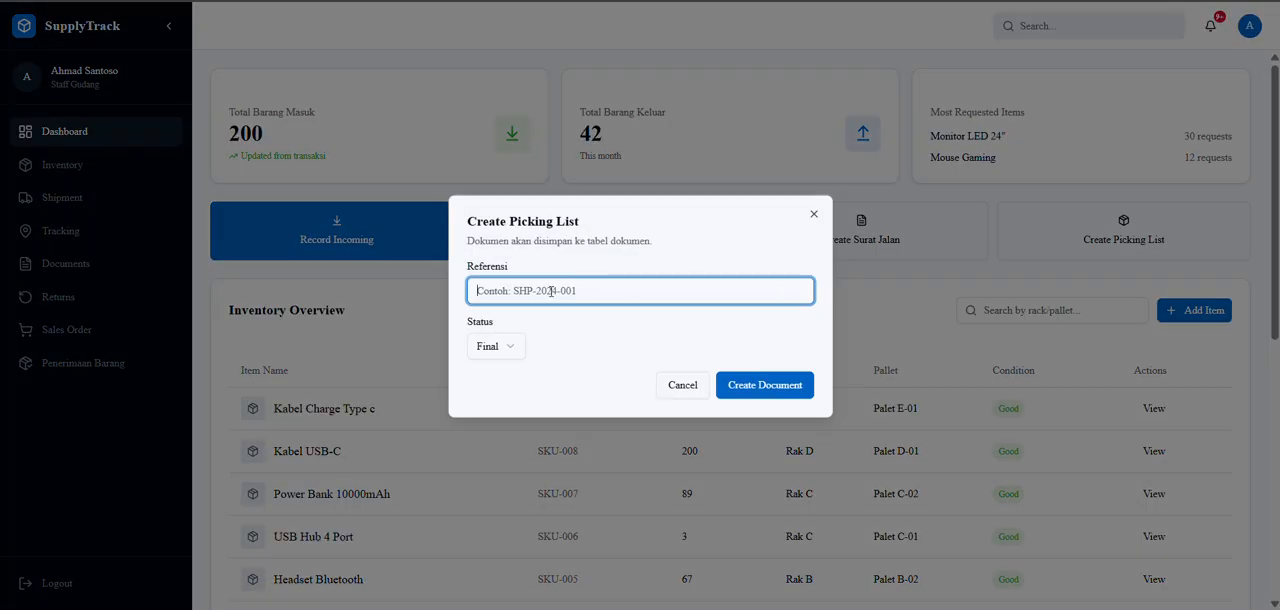
pyautogui.press('capslock')
pyautogui.write('S')
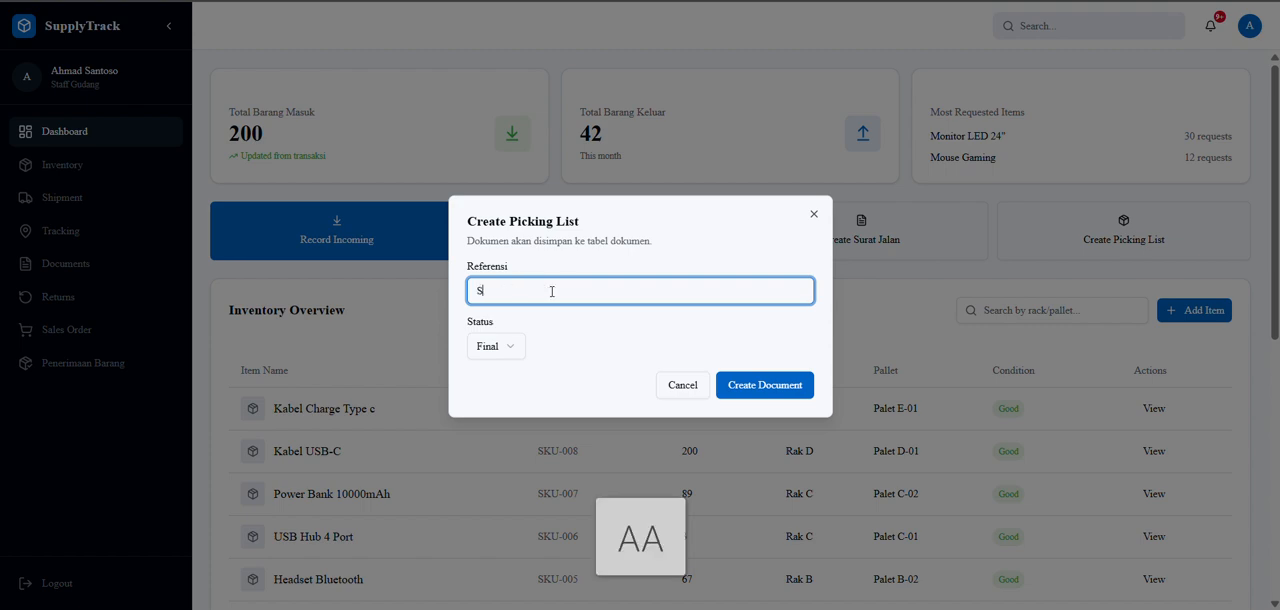
pyautogui.write('HP-202')
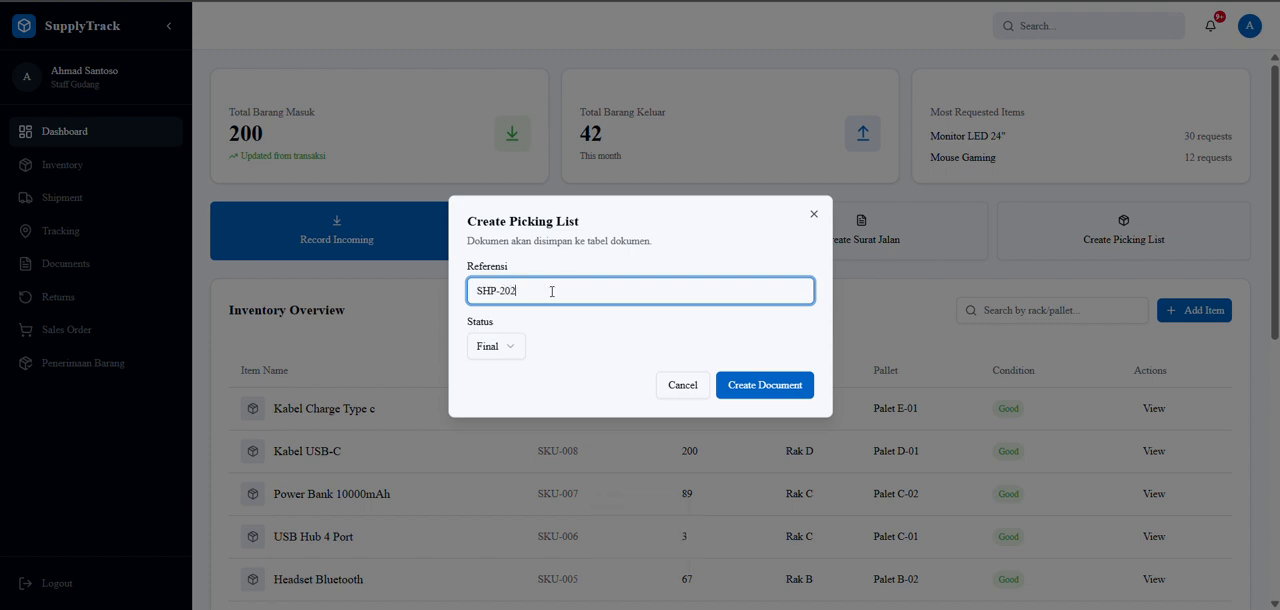
pyautogui.write('6-06')
pyautogui.click(789, 392)
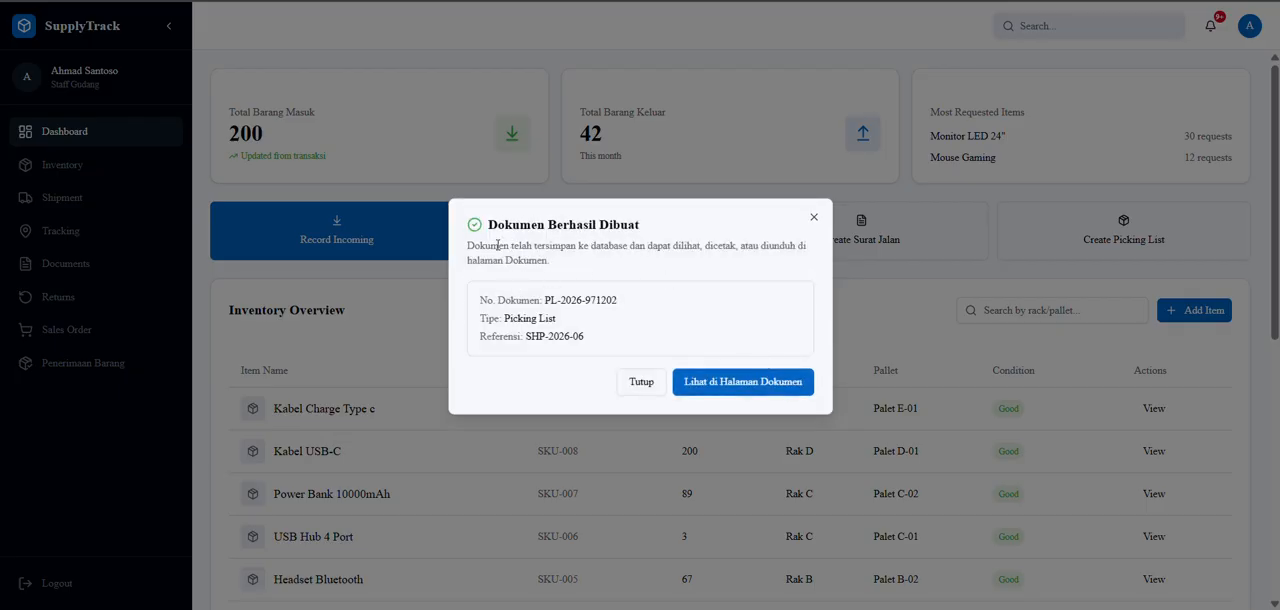
pyautogui.click(640, 383)
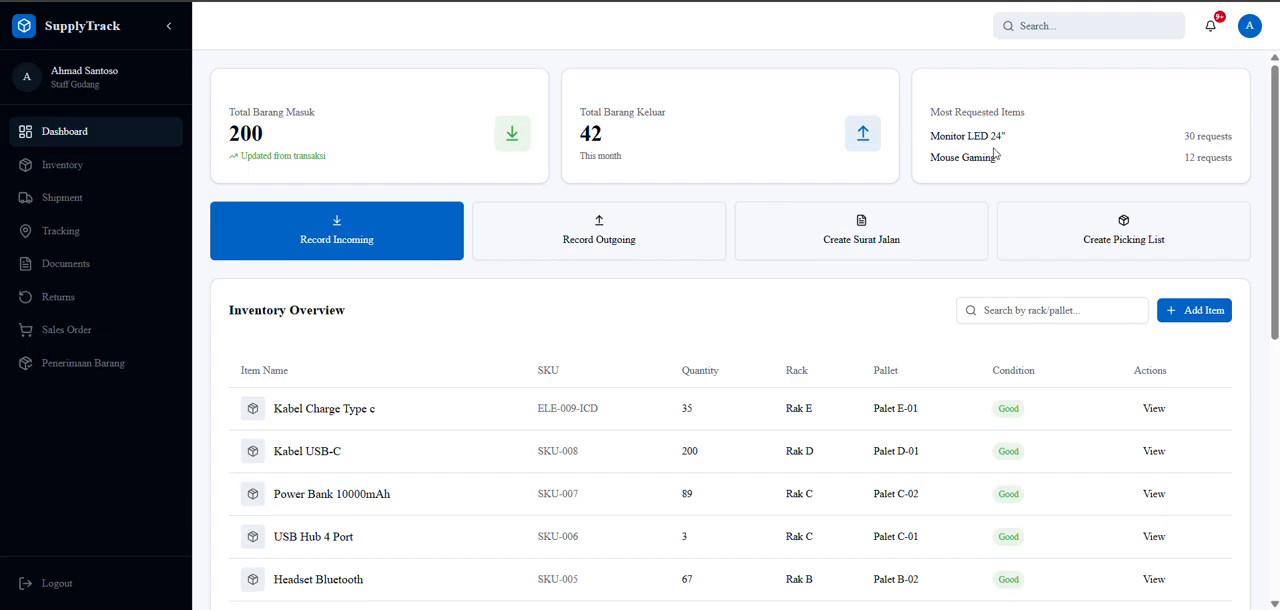
pyautogui.press('capslock')
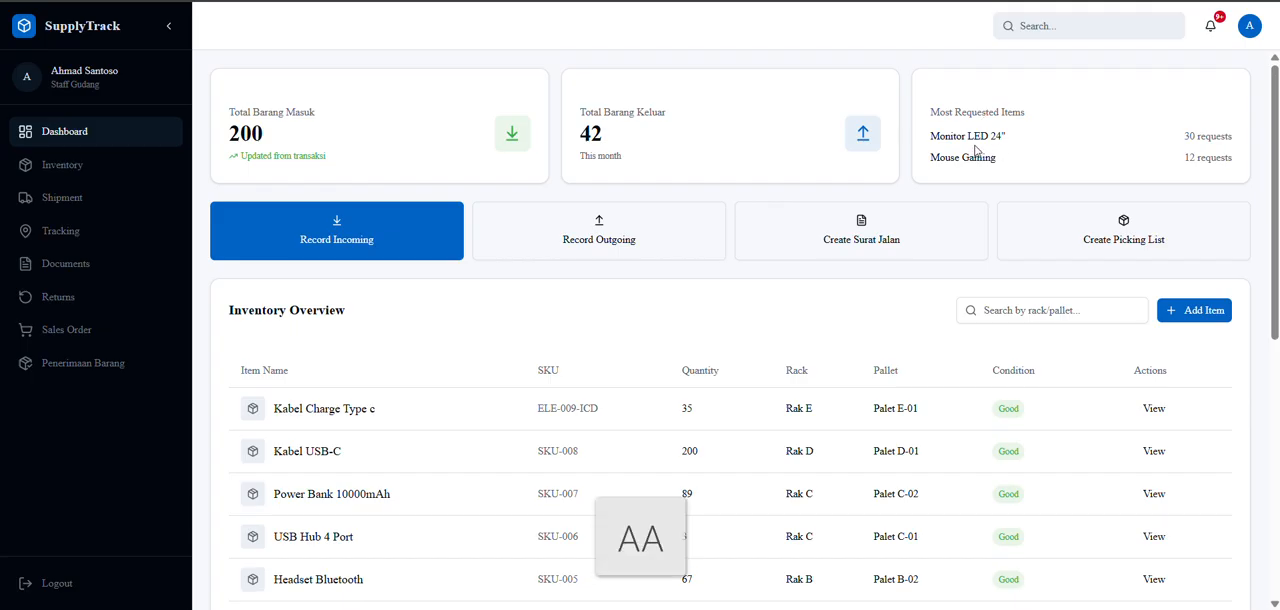
pyautogui.press('capslock')
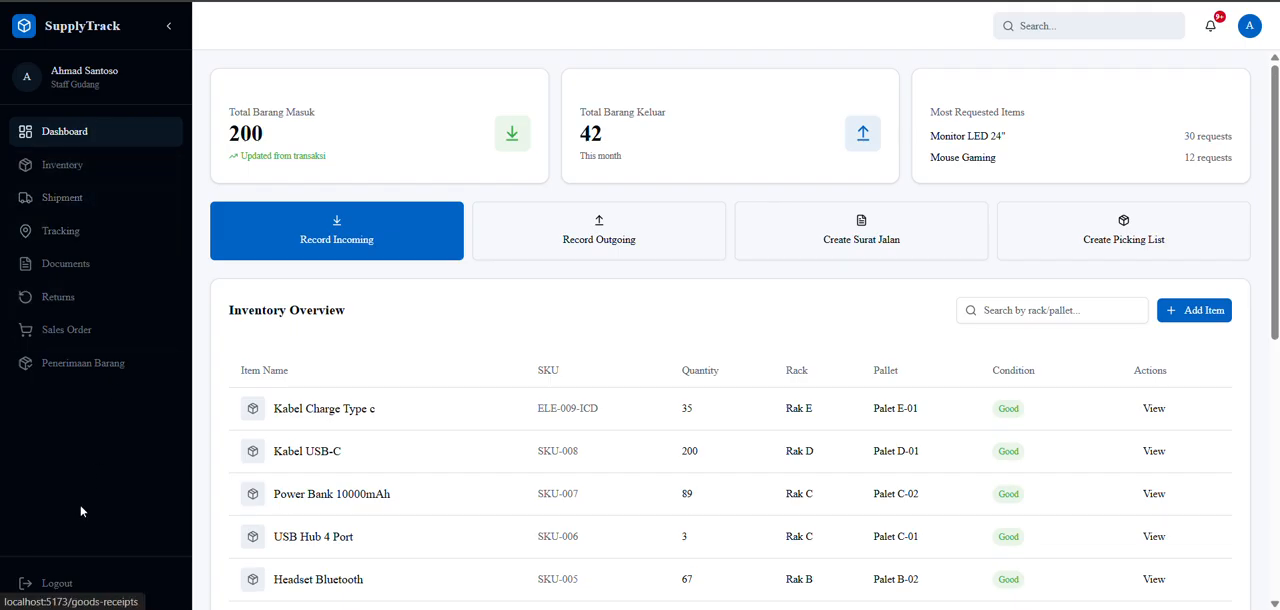
# Log out of the warehouse staff account and sign in with the Staff Dealer account.
pyautogui.click(62, 590)
pyautogui.click(565, 526)
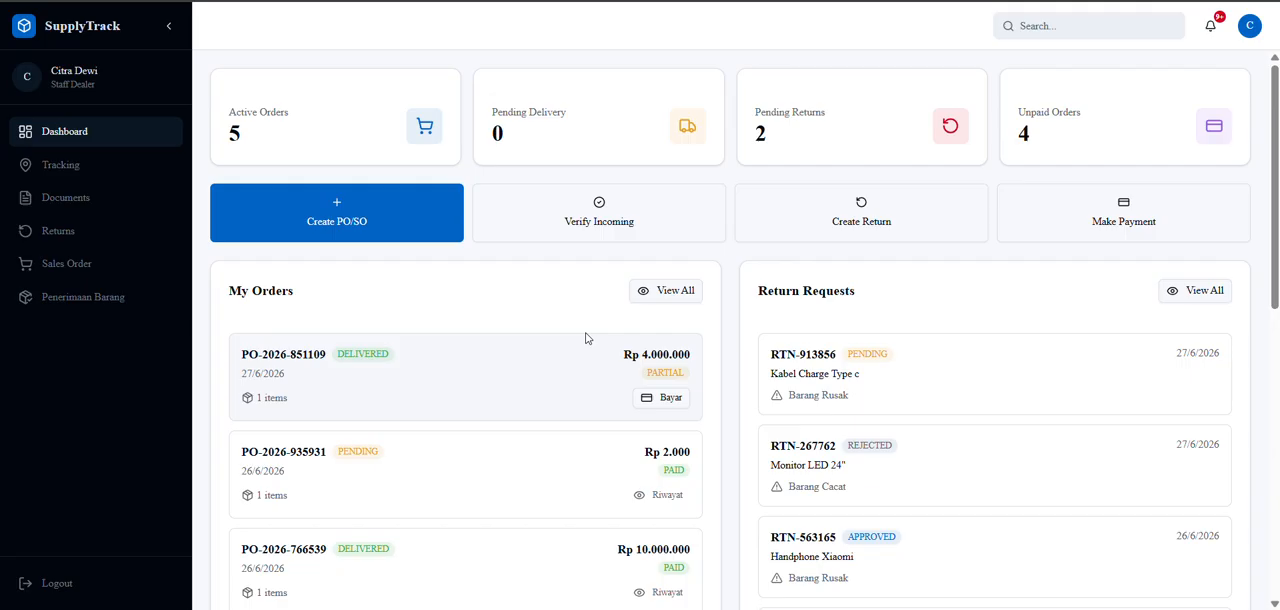
# Start a new goods receipt in Penerimaan Barang for the Semarang Parts Co purchase order.
pyautogui.click(72, 313)
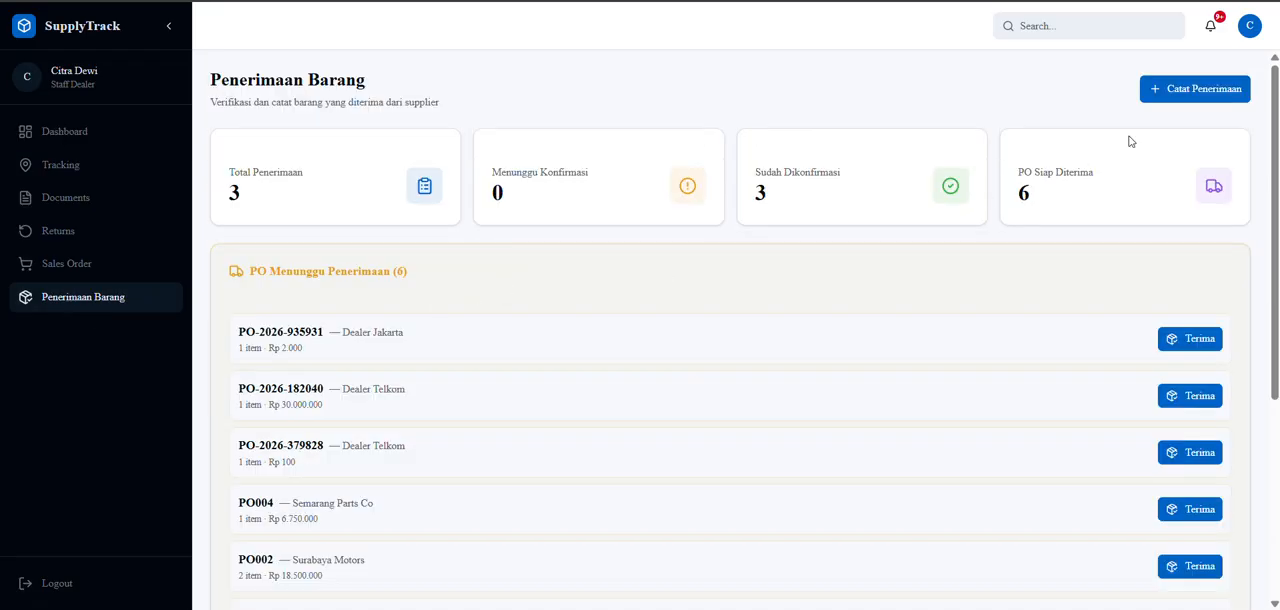
pyautogui.click(1182, 92)
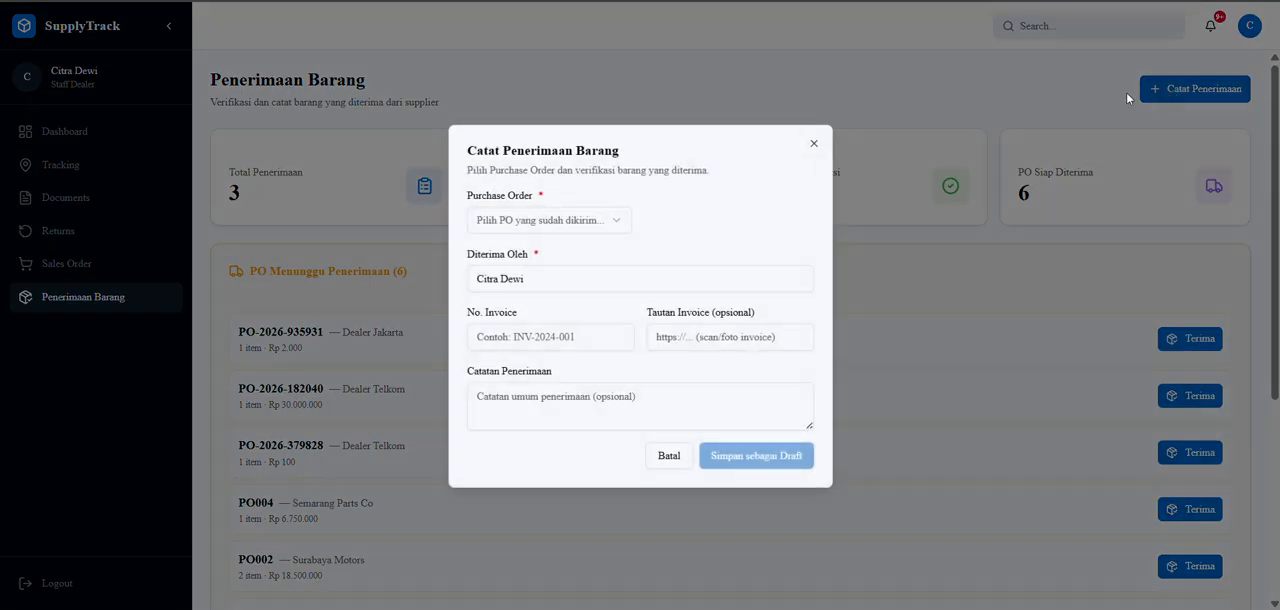
pyautogui.click(575, 222)
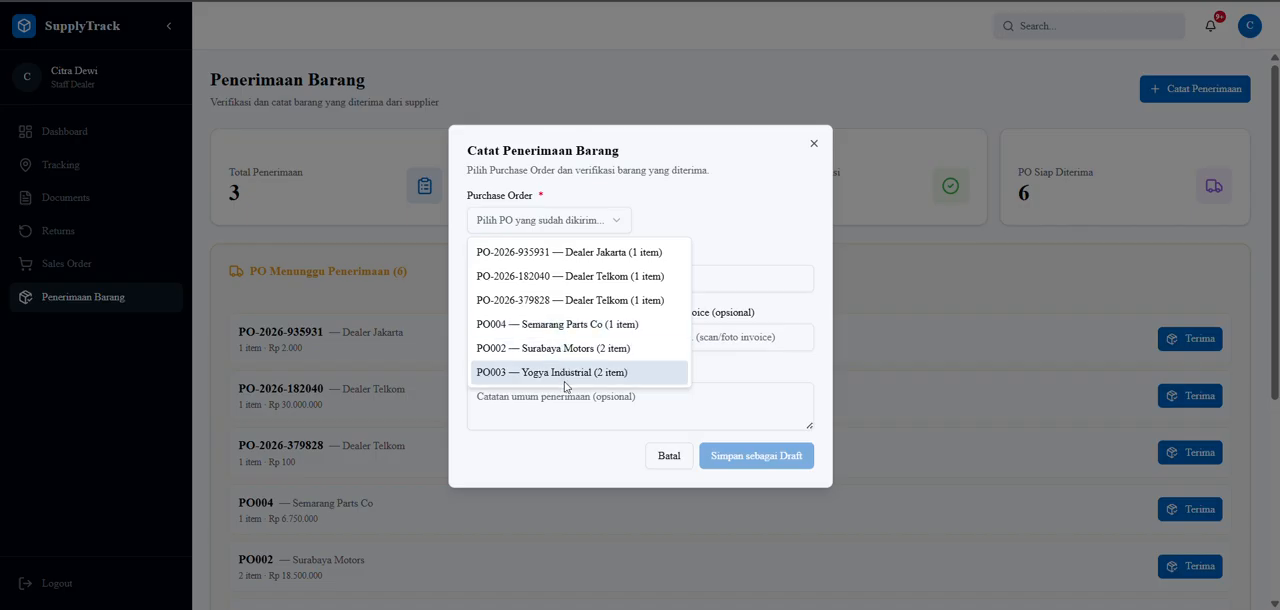
pyautogui.click(573, 325)
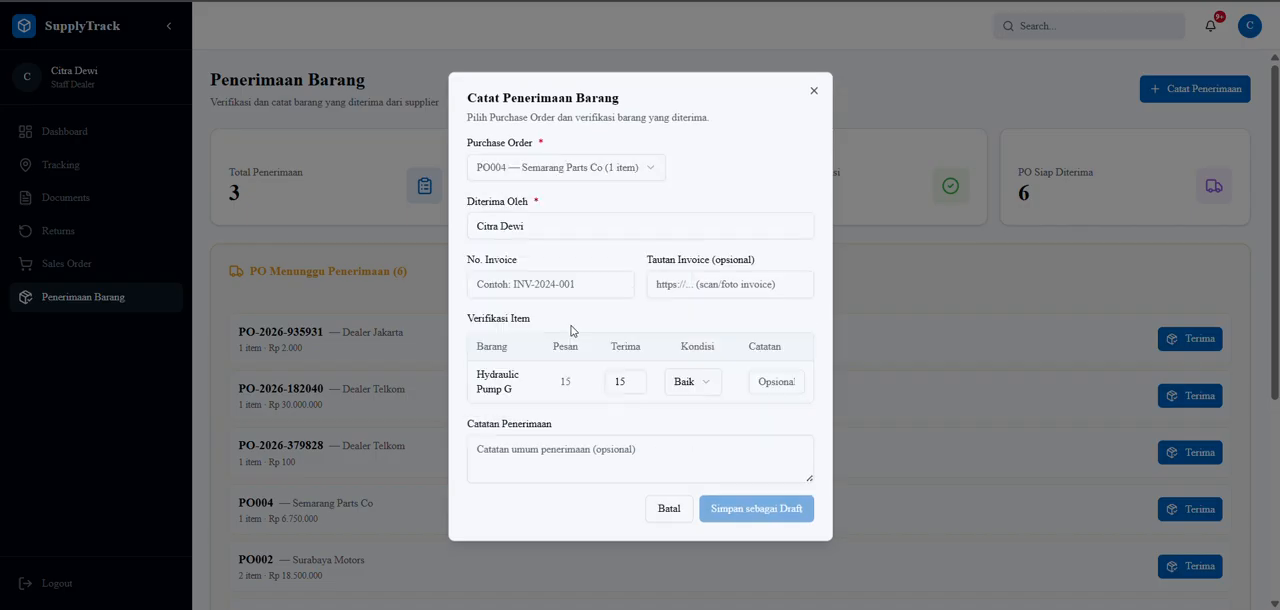
# Enter the receiver's name and invoice number INV-2026-02, save the receipt as a draft and decline the browser's offer to store the number.
pyautogui.click(594, 224)
pyautogui.tripleClick(594, 224)
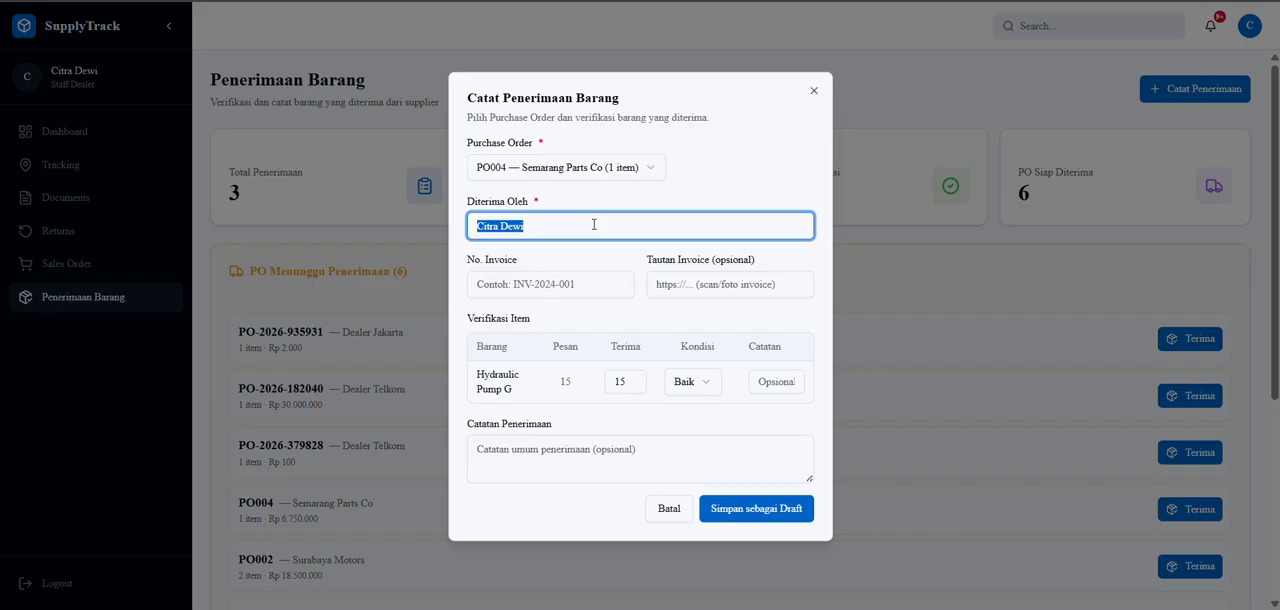
pyautogui.write('Ts')
pyautogui.click(541, 285)
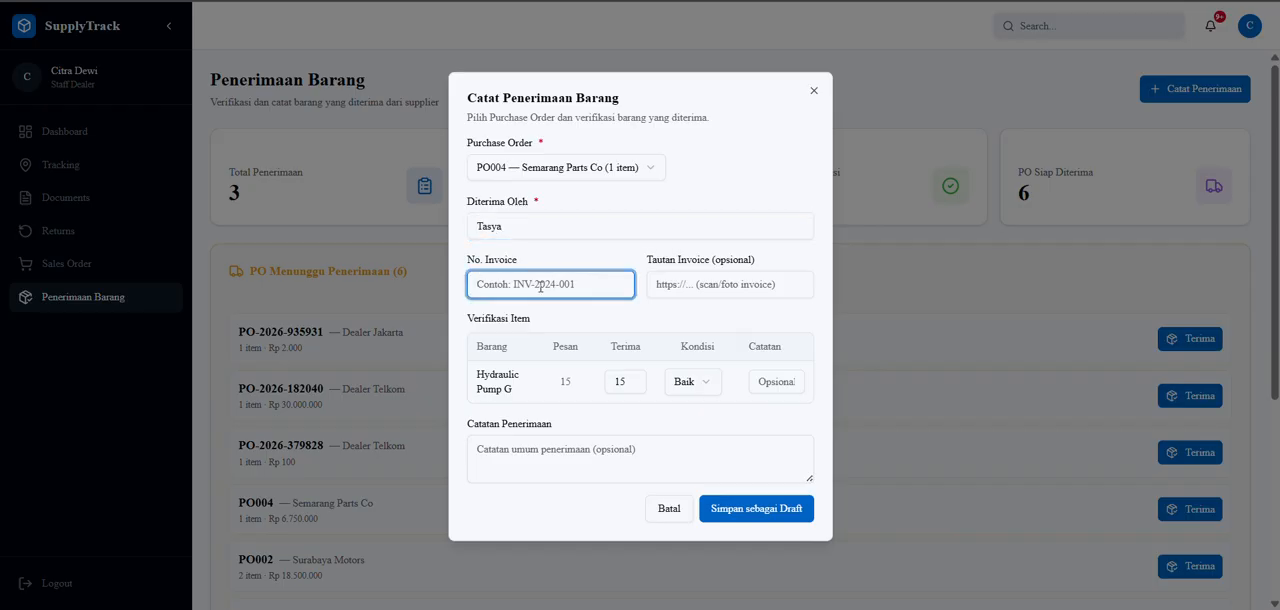
pyautogui.write('INV-2026-02')
pyautogui.press('capslock')
pyautogui.click(791, 381)
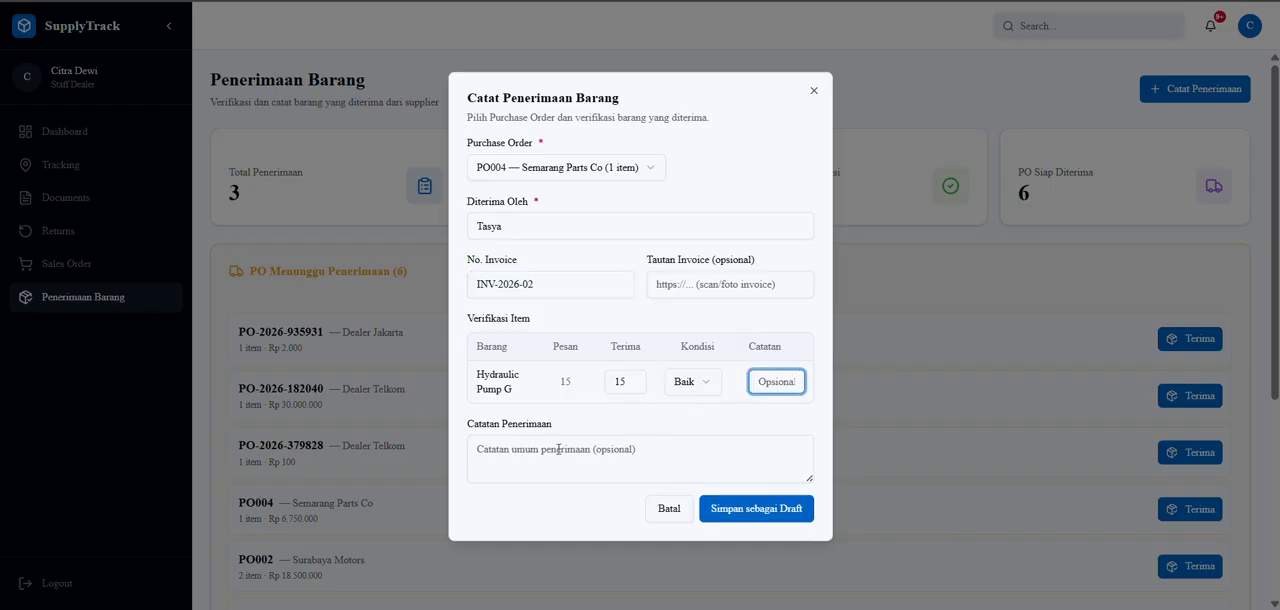
pyautogui.click(759, 508)
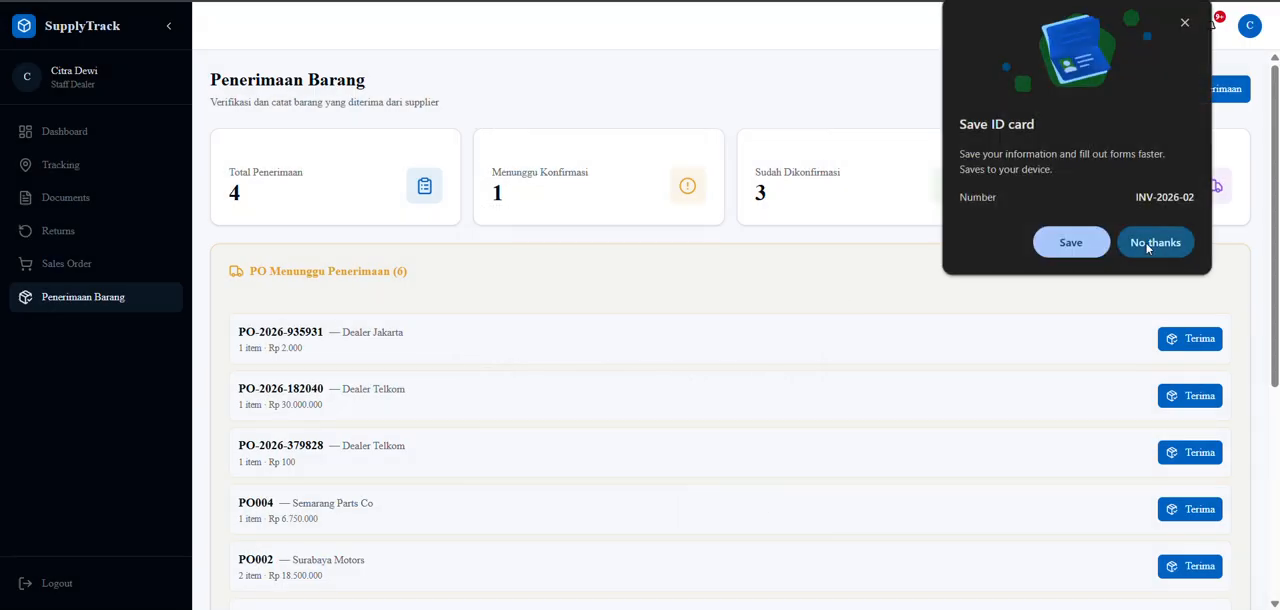
pyautogui.click(1155, 242)
# Confirm the draft goods receipt for Semarang Parts Co in the receipt history.
pyautogui.scroll(-4, 789, 297)
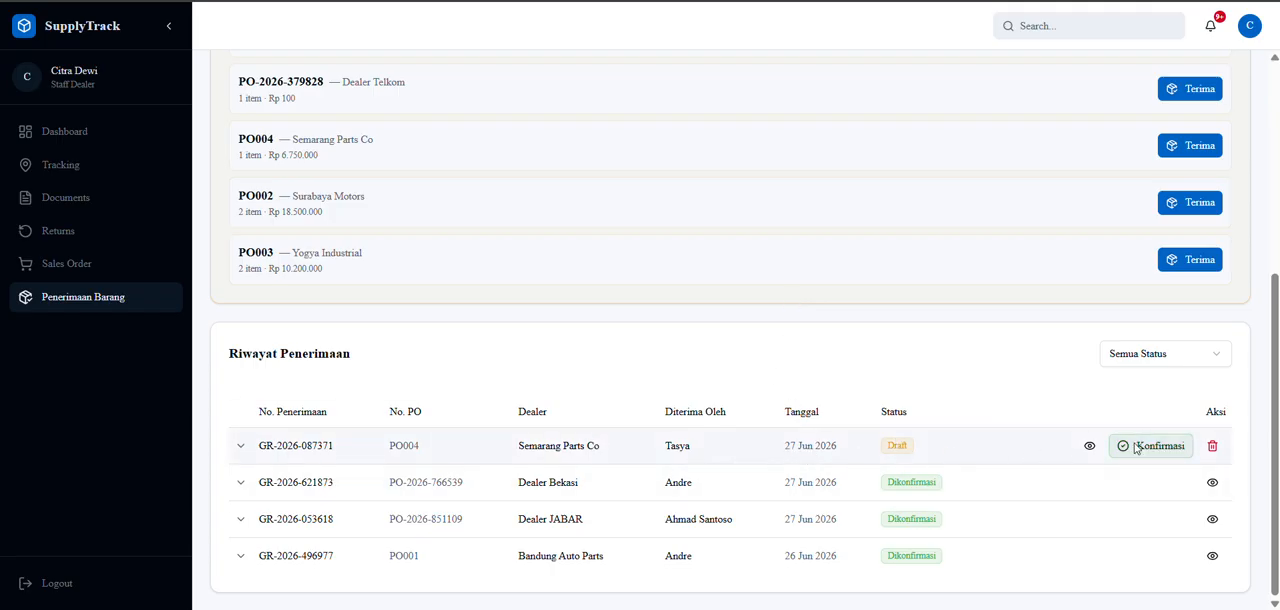
pyautogui.scroll(4, 929, 408)
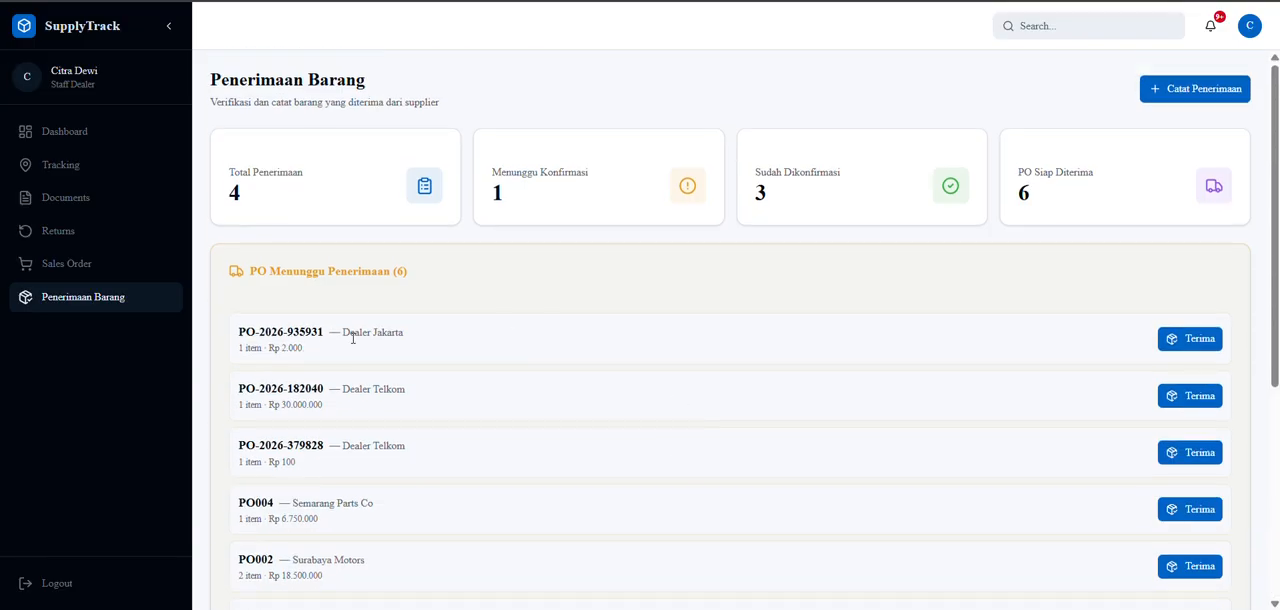
pyautogui.scroll(-4, 428, 438)
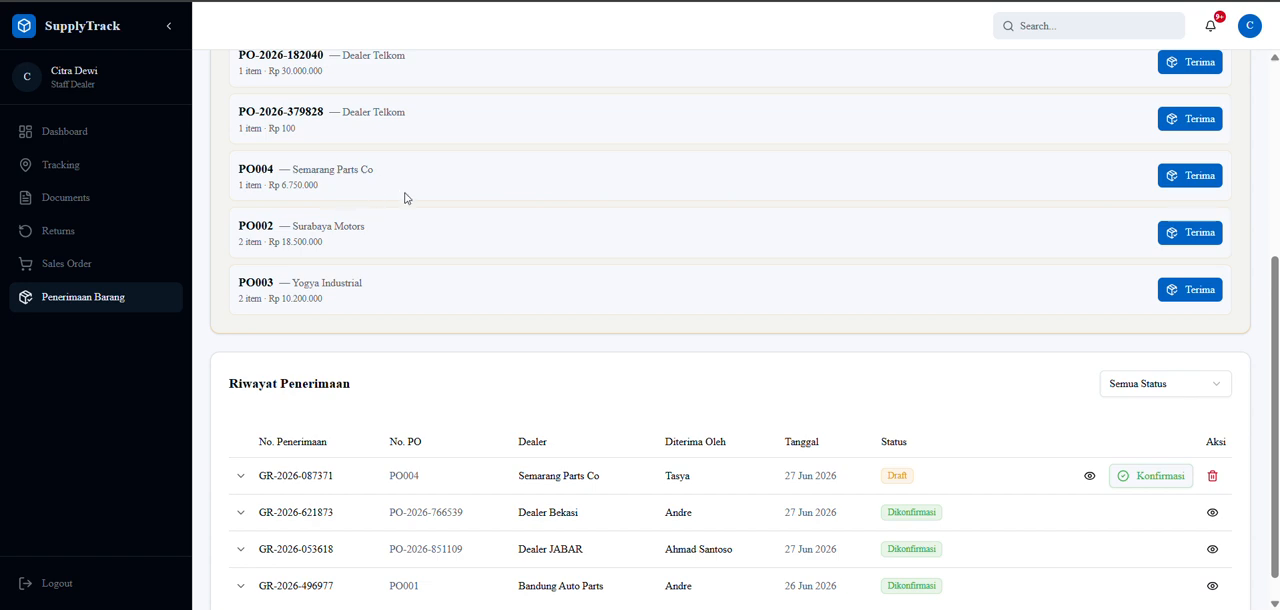
pyautogui.click(1158, 477)
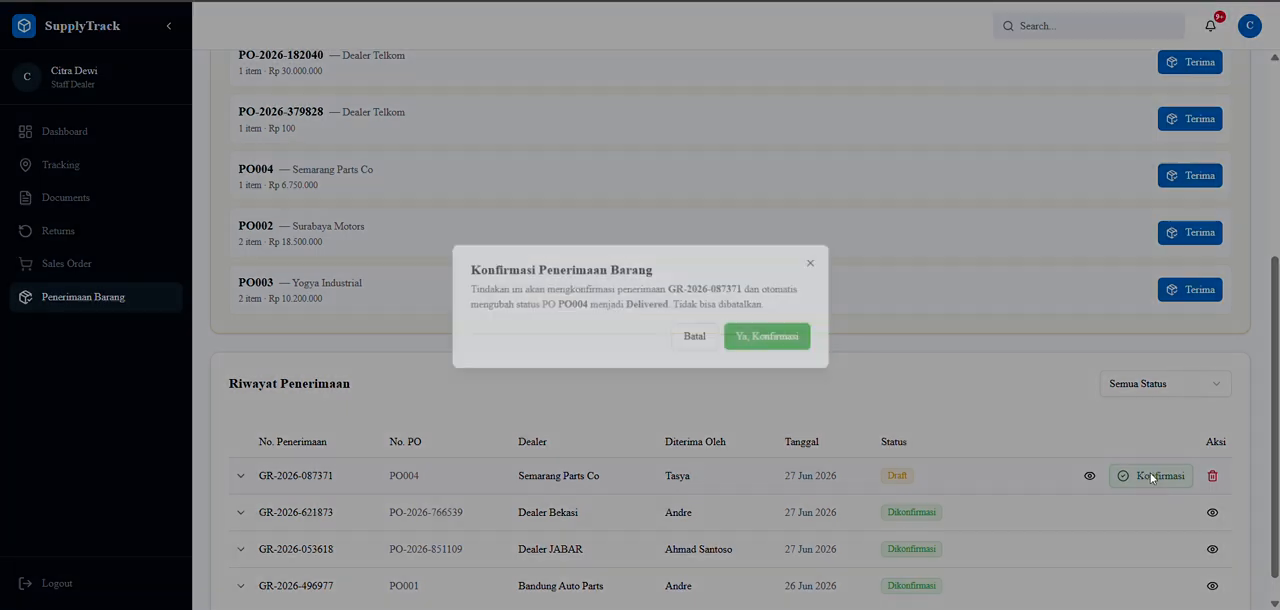
pyautogui.click(768, 337)
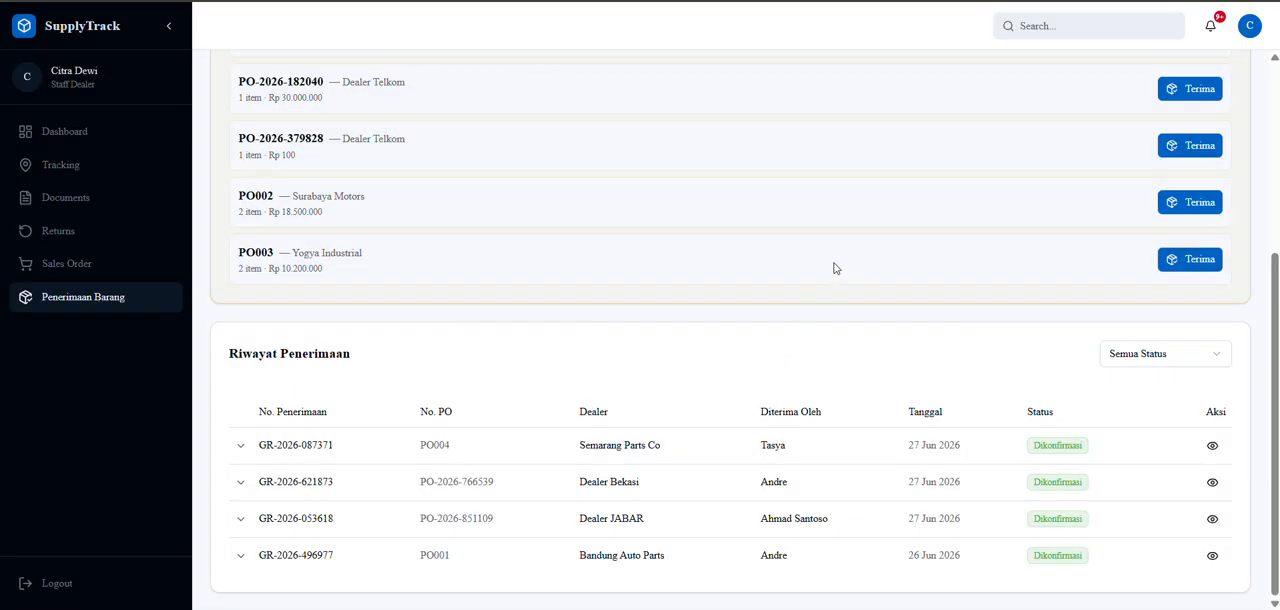
# Start a return request as dealer staff for ELE-009-ICD - Kabel Charge Type c with a quantity of 5.
pyautogui.scroll(3, 561, 295)
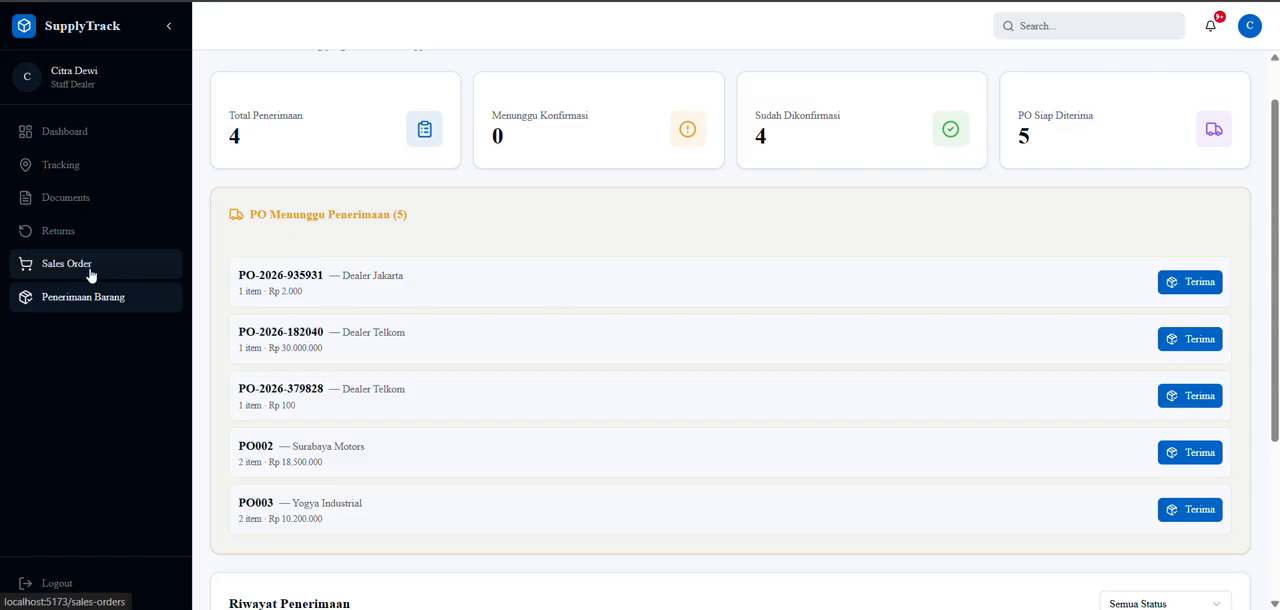
pyautogui.click(70, 233)
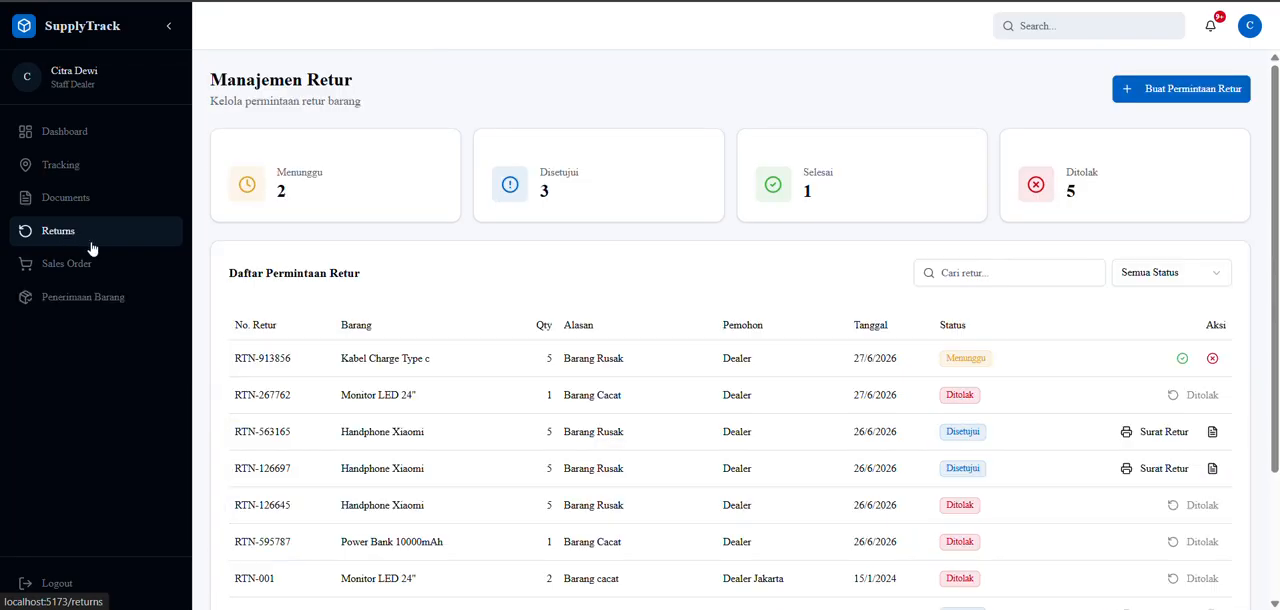
pyautogui.click(1242, 95)
pyautogui.click(575, 213)
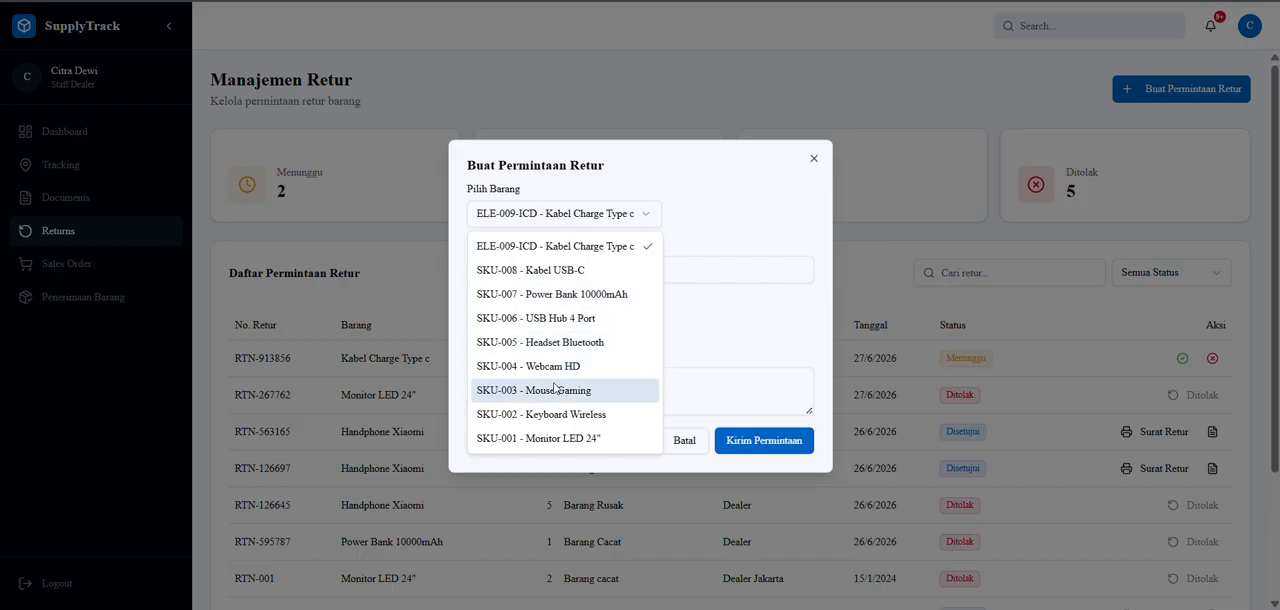
pyautogui.click(583, 248)
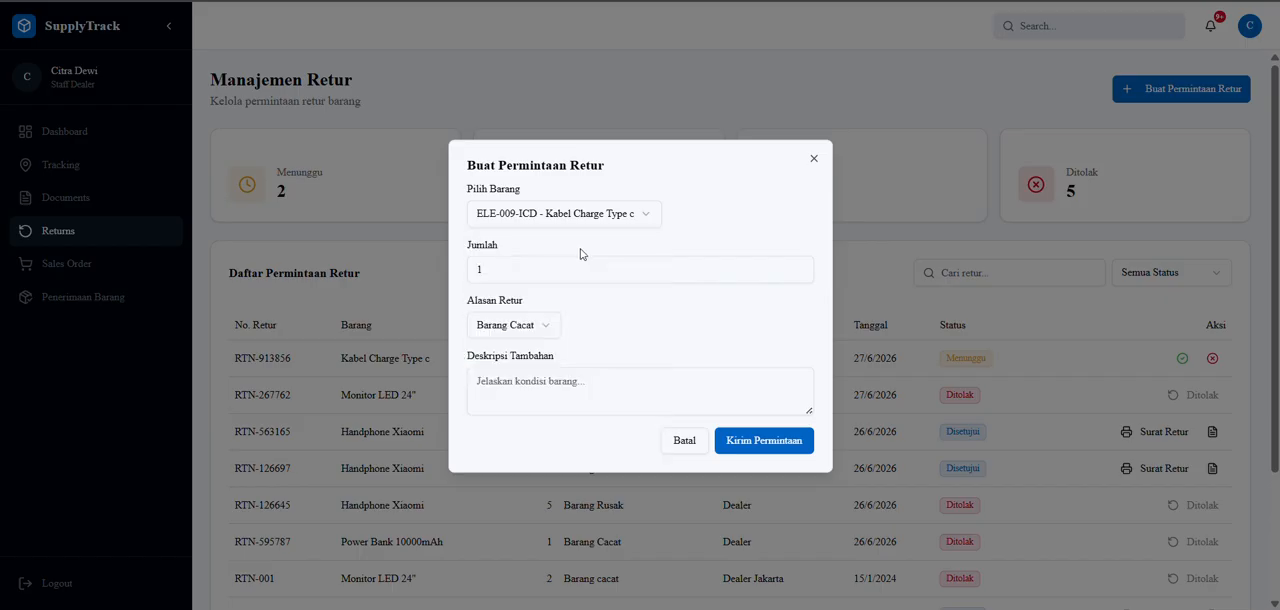
pyautogui.click(798, 265)
pyautogui.click(798, 265)
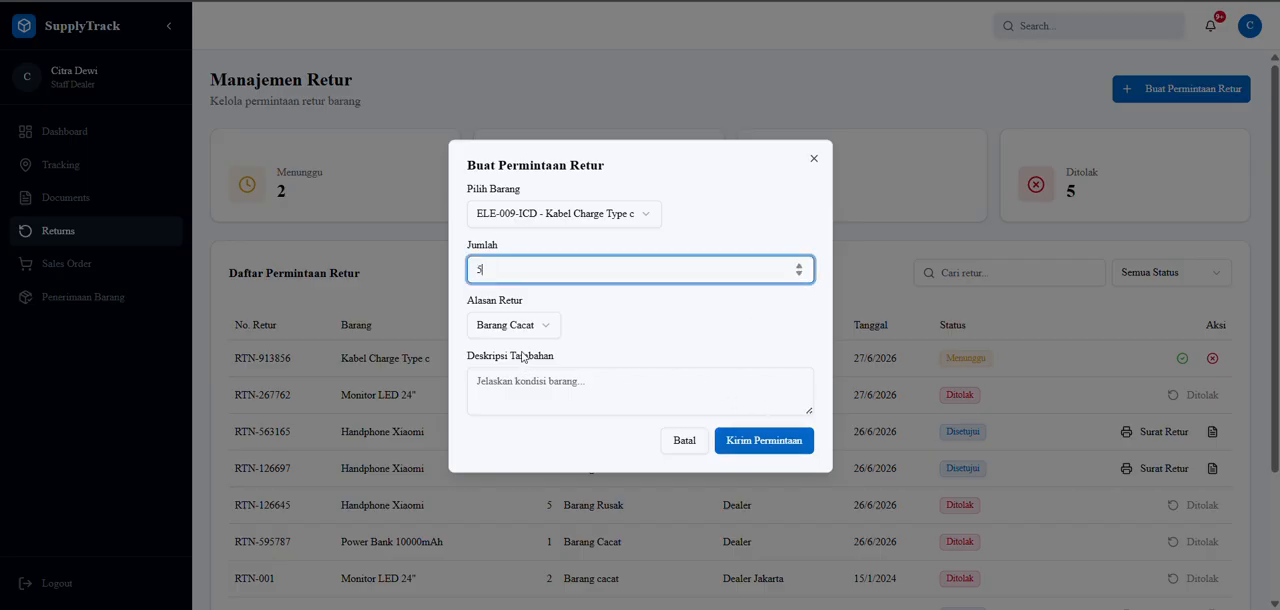
# Describe the return as "Barang nya cacat", set the reason to Barang Cacat and submit the request.
pyautogui.click(527, 386)
pyautogui.write('Ba')
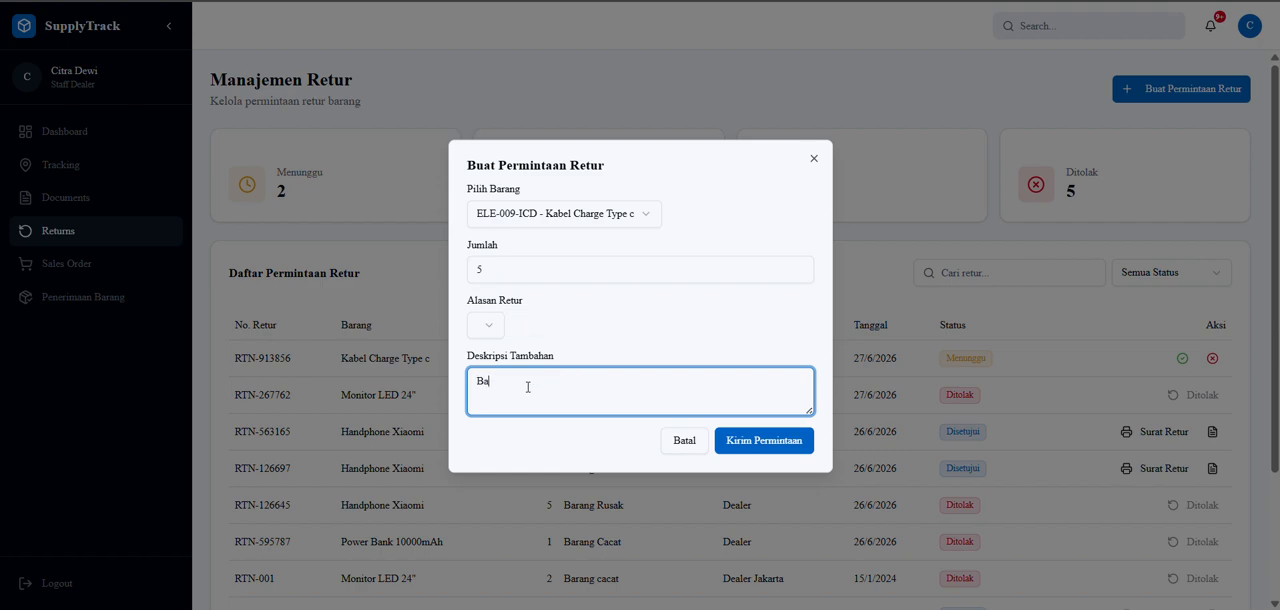
pyautogui.write('rang nya cacat')
pyautogui.click(485, 324)
pyautogui.click(517, 367)
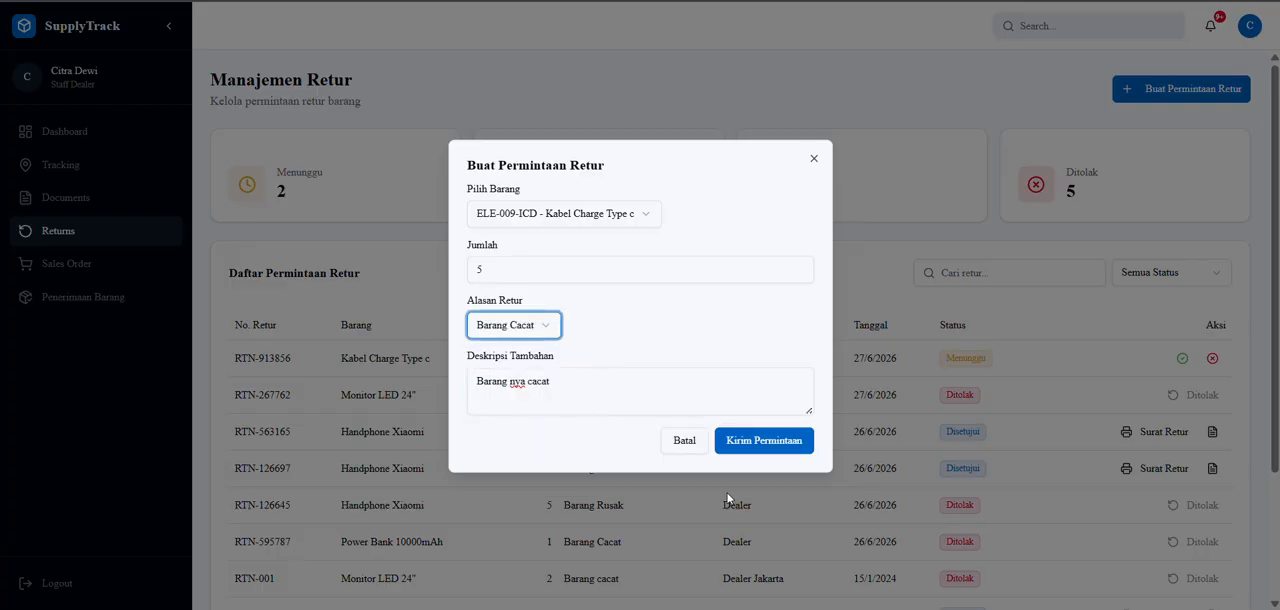
pyautogui.click(786, 448)
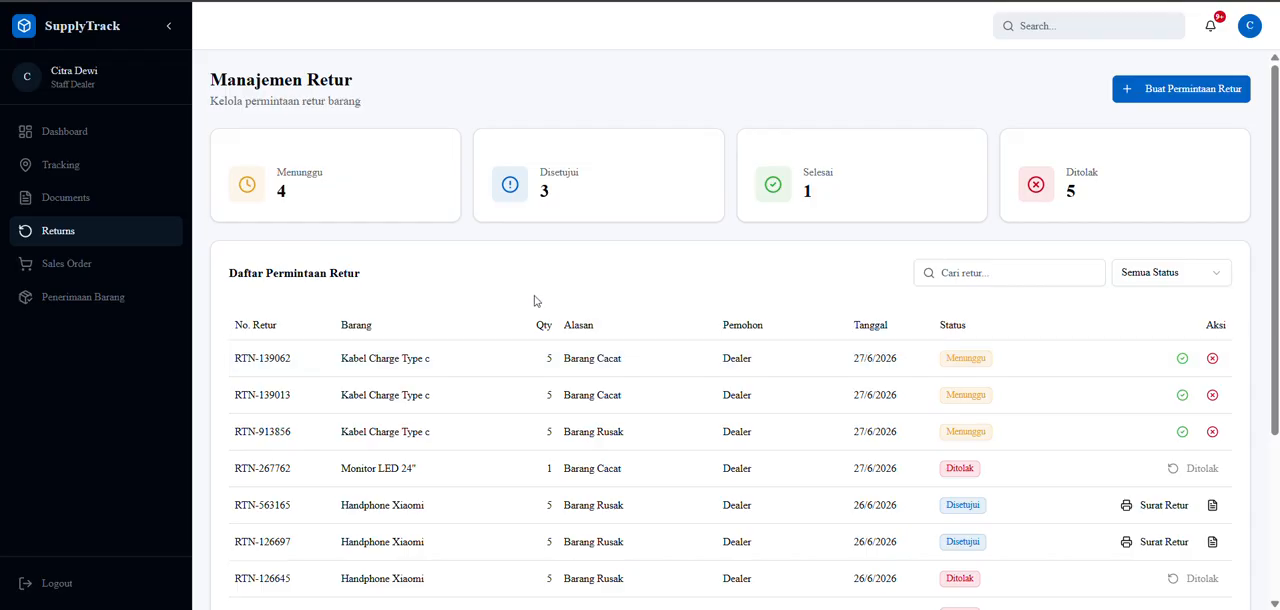
# Start a payment for the partially paid Rp 4.000.000 purchase order, with a nominal of 2000000 by Transfer Bank.
pyautogui.click(57, 131)
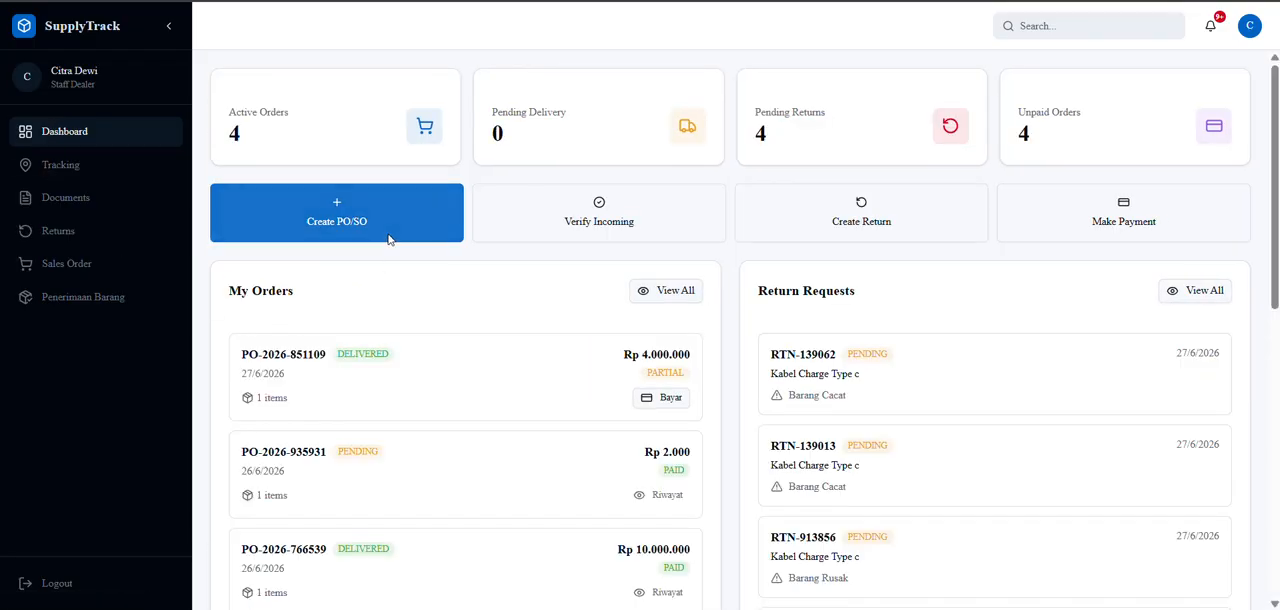
pyautogui.click(1109, 220)
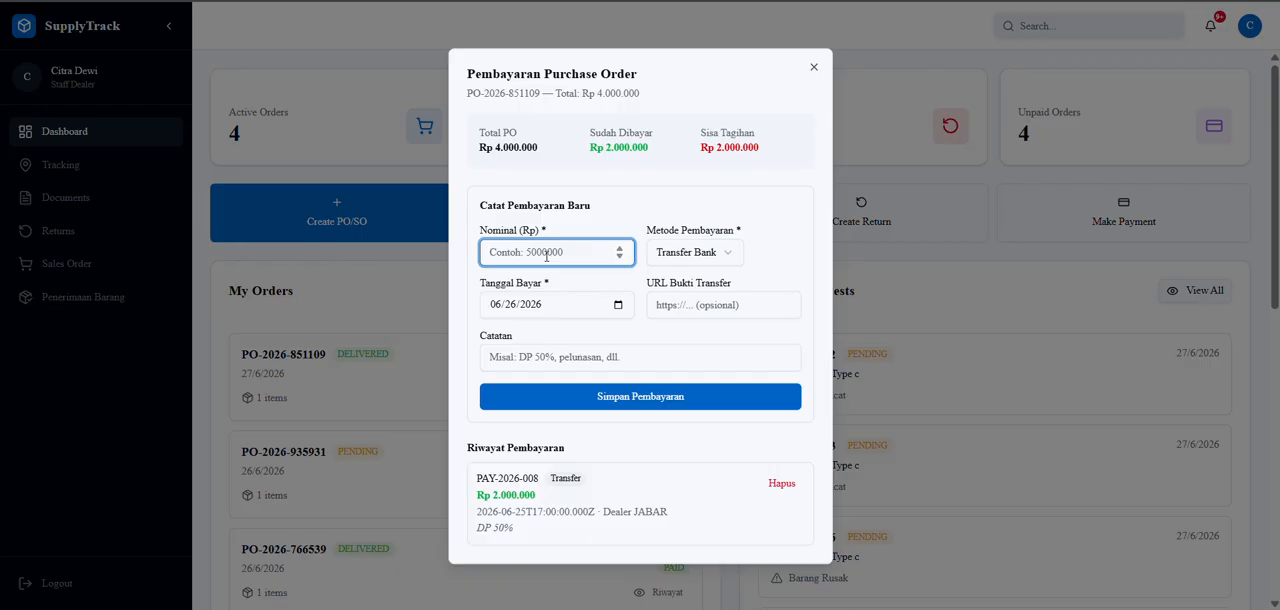
pyautogui.write('2000000')
pyautogui.click(686, 253)
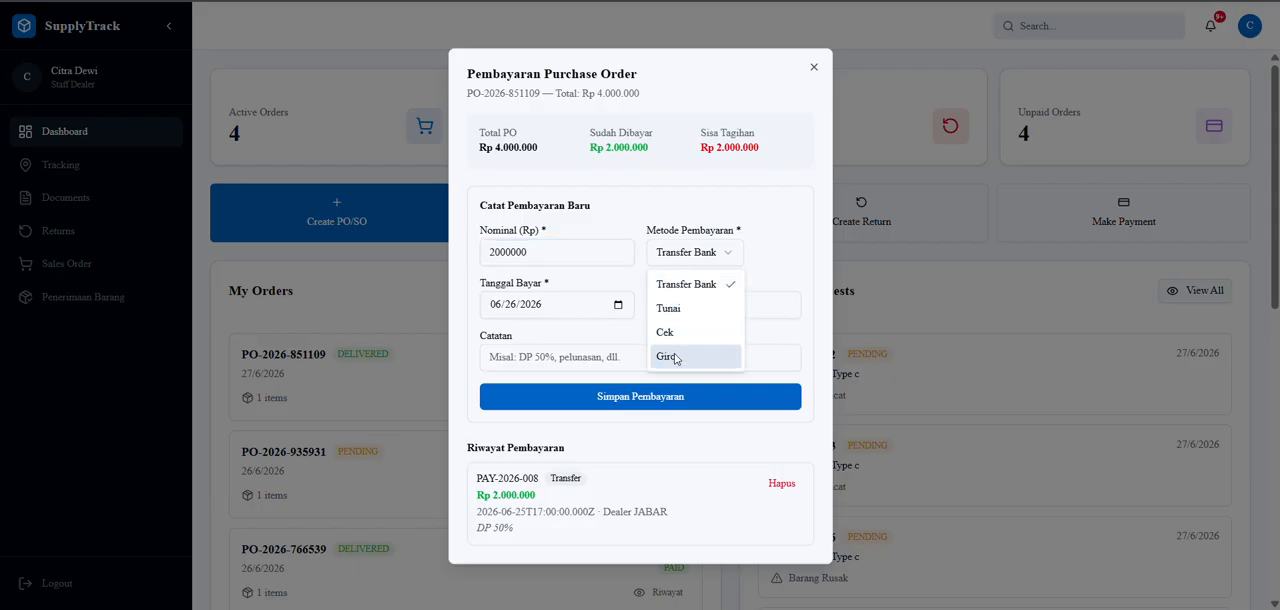
pyautogui.click(692, 286)
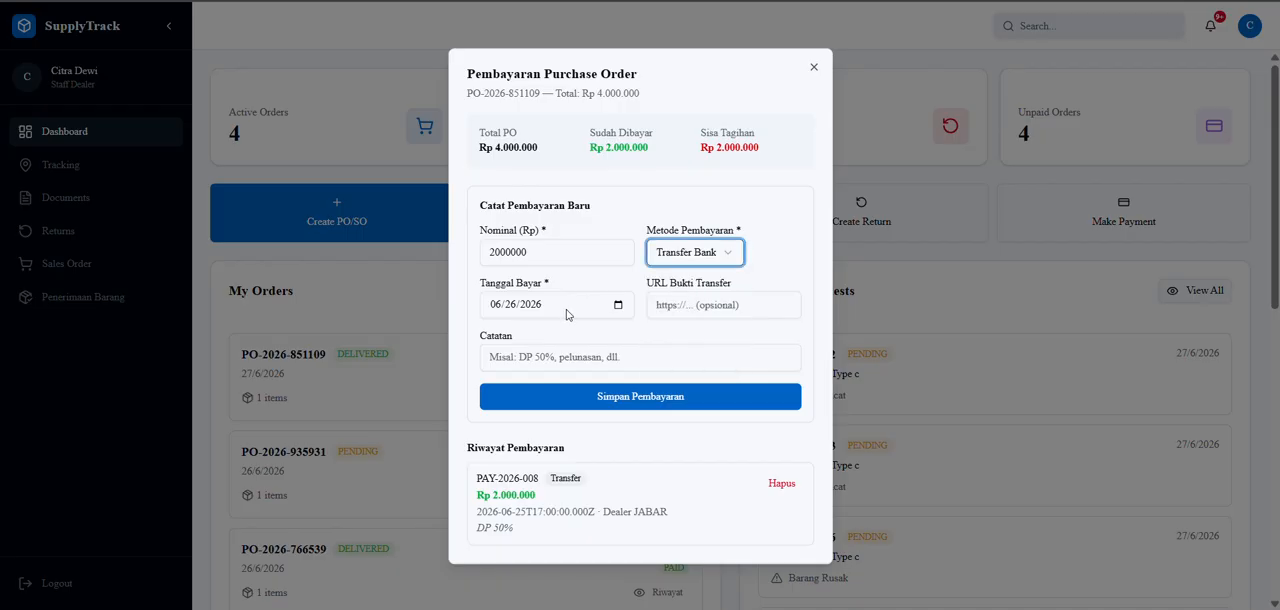
# Set the payment date to 06/27/2026 with the note "Pelunasan", save the payment and close its dialog.
pyautogui.click(620, 303)
pyautogui.click(617, 305)
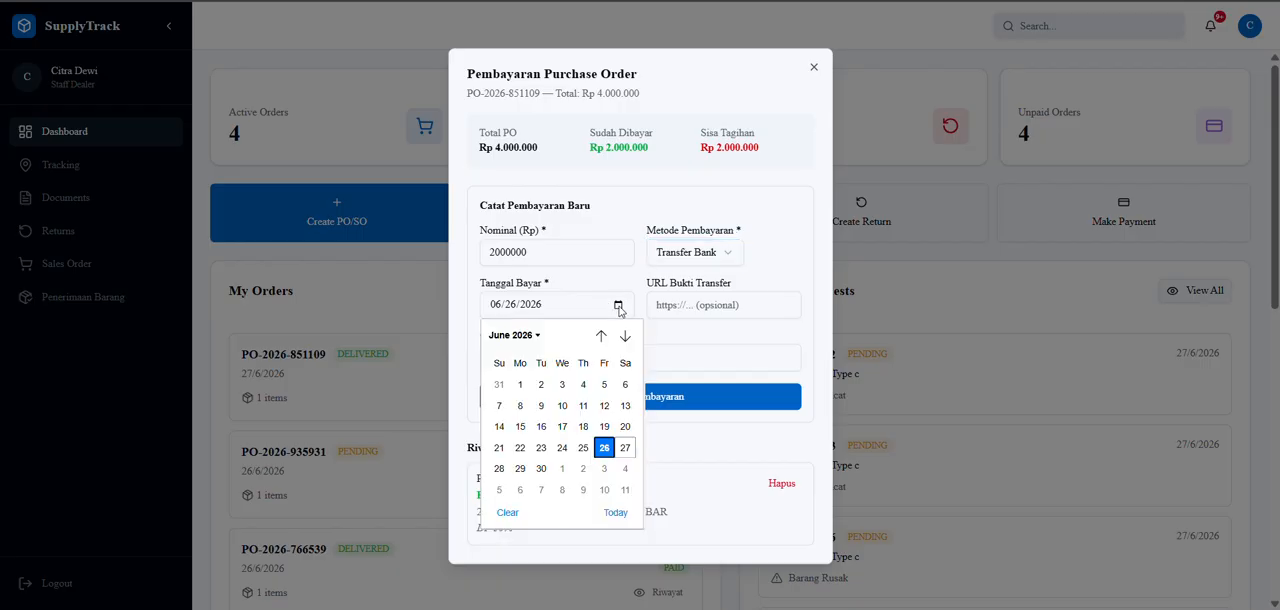
pyautogui.click(615, 512)
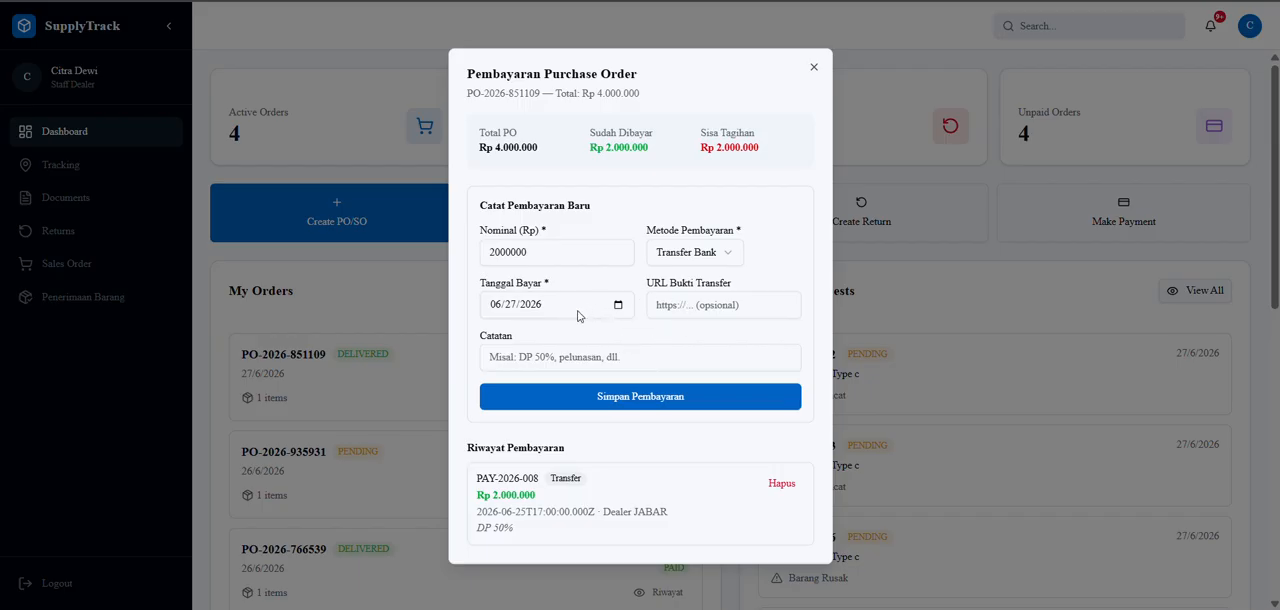
pyautogui.click(548, 356)
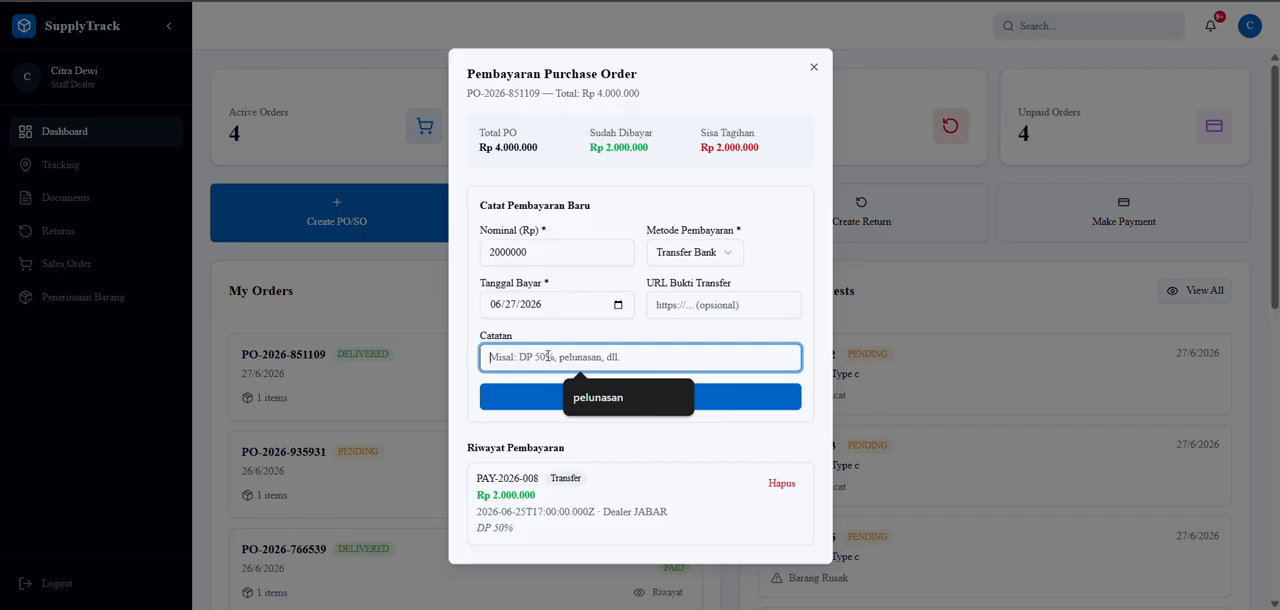
pyautogui.write('Pelunas')
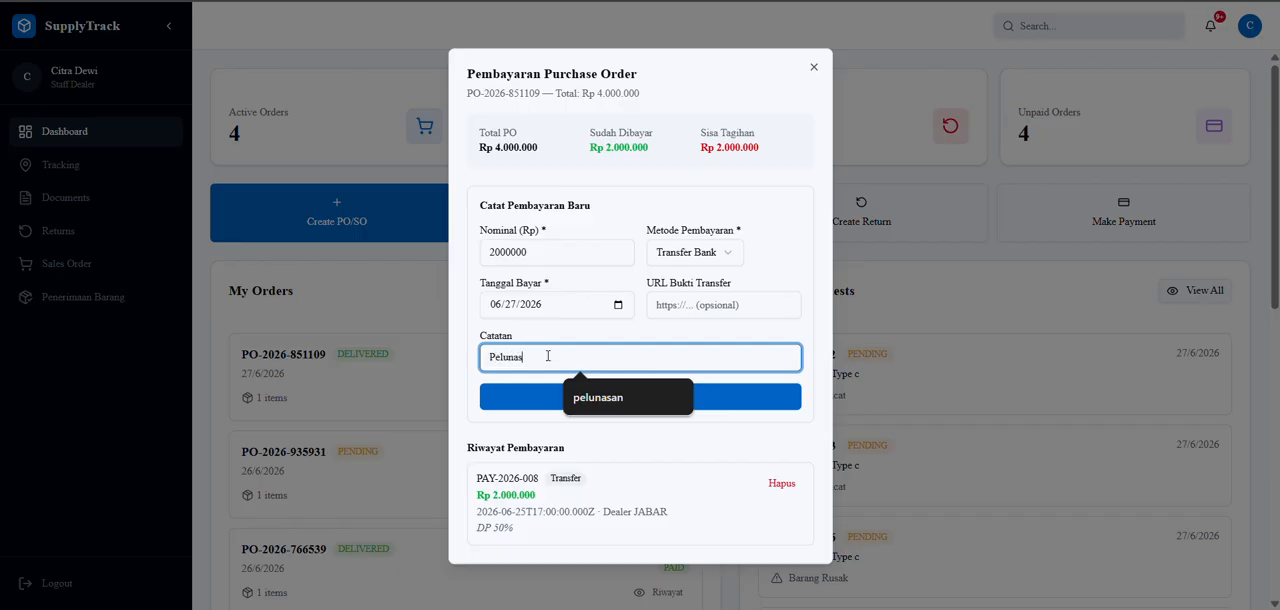
pyautogui.write('an')
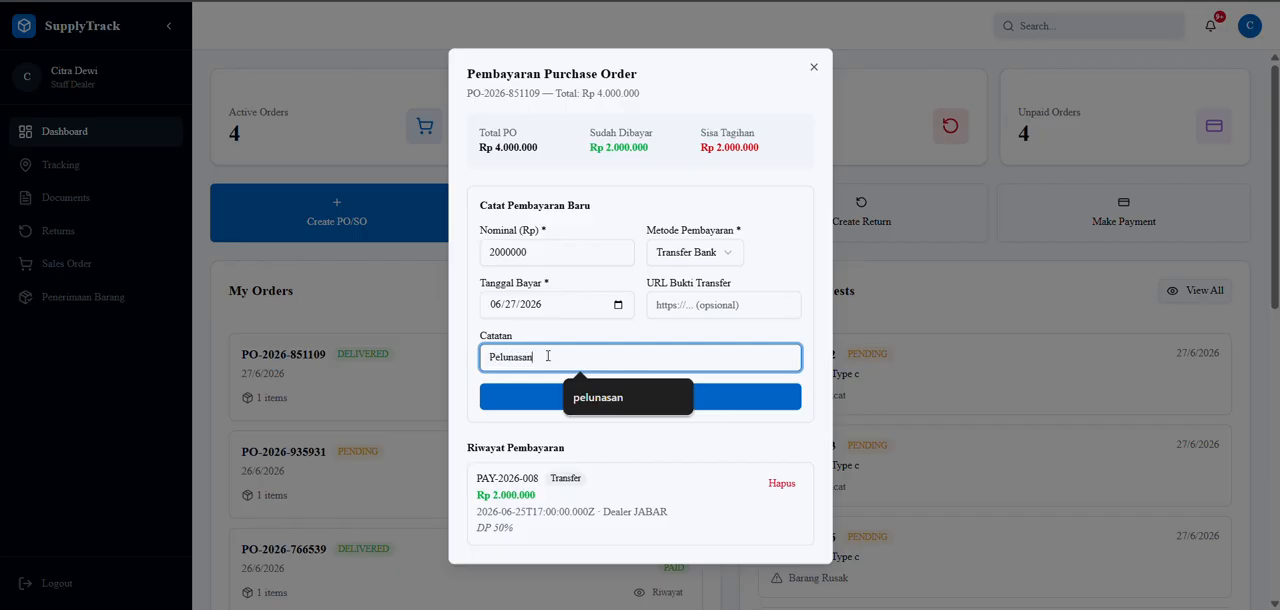
pyautogui.click(533, 406)
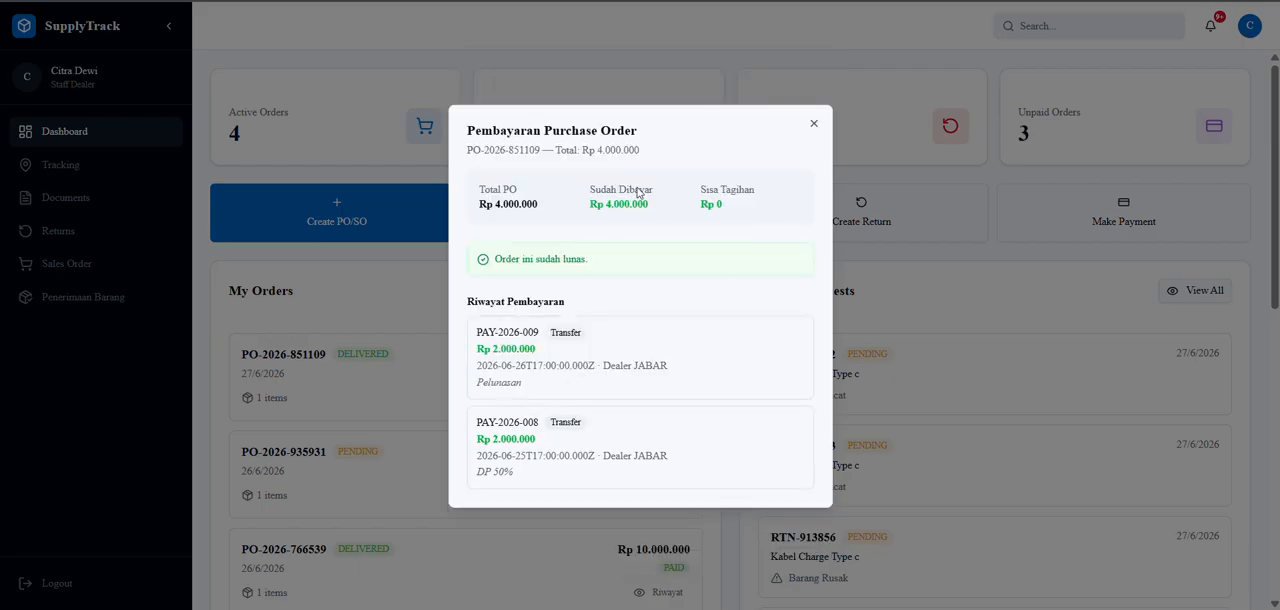
pyautogui.click(815, 127)
pyautogui.click(812, 197)
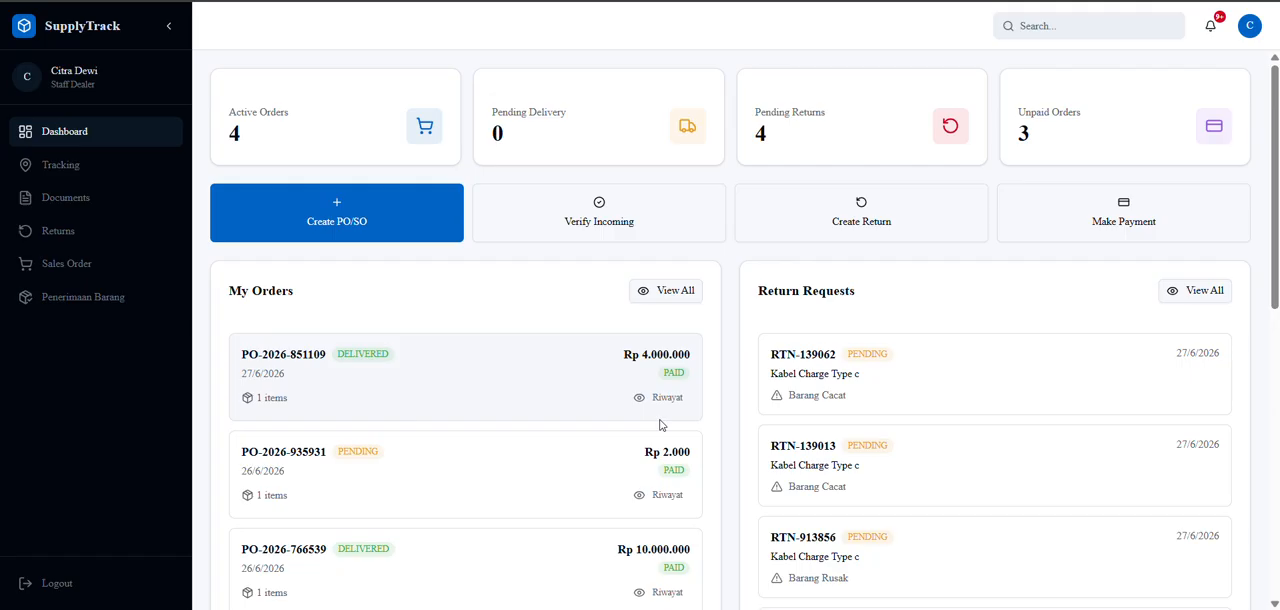
# Review the recent deliveries on the shipment tracking page as dealer staff.
pyautogui.click(74, 166)
pyautogui.scroll(-3, 583, 330)
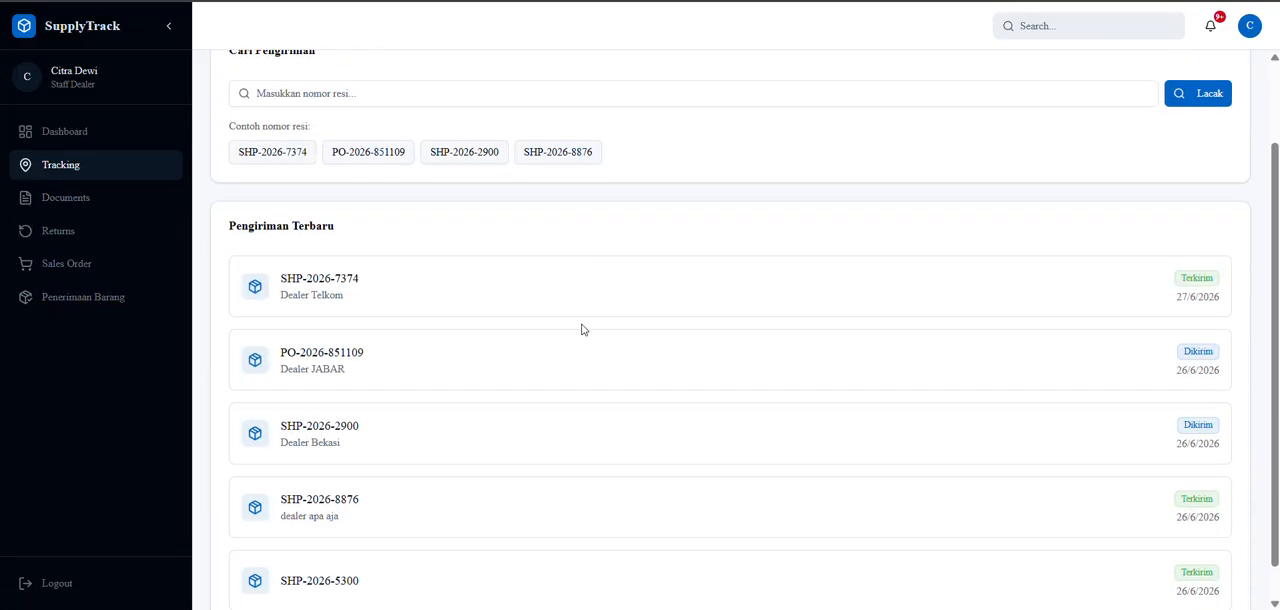
pyautogui.scroll(3, 303, 323)
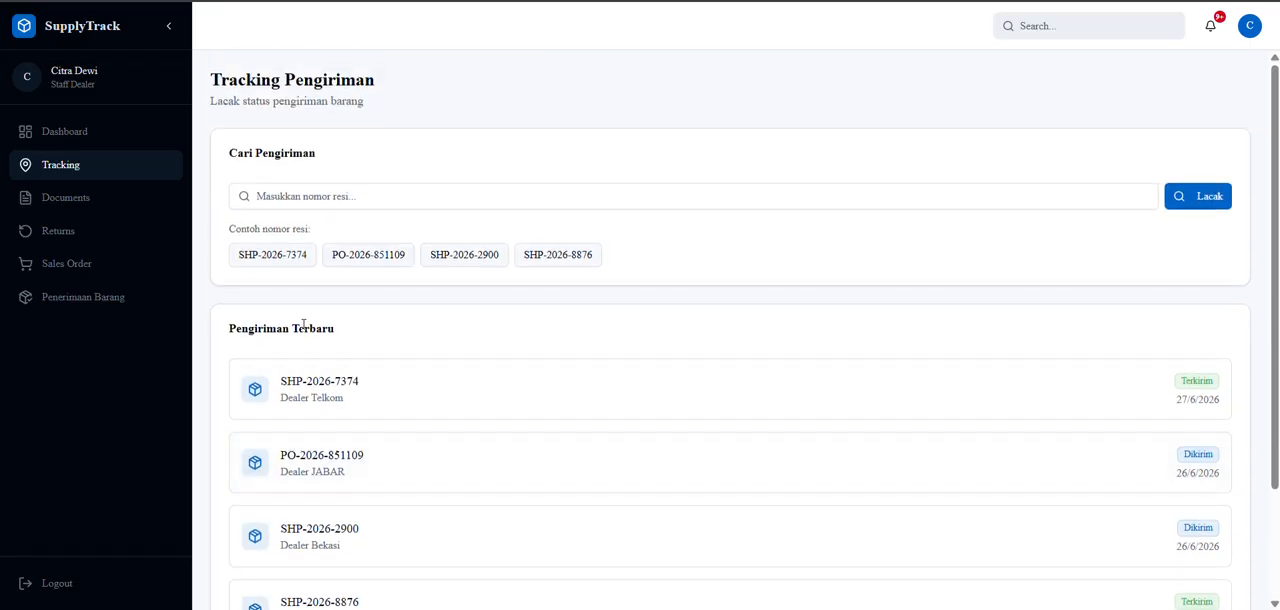
# Switch to the Manager demo account and view the tracking details of the Dealer Telkom shipment.
pyautogui.click(58, 585)
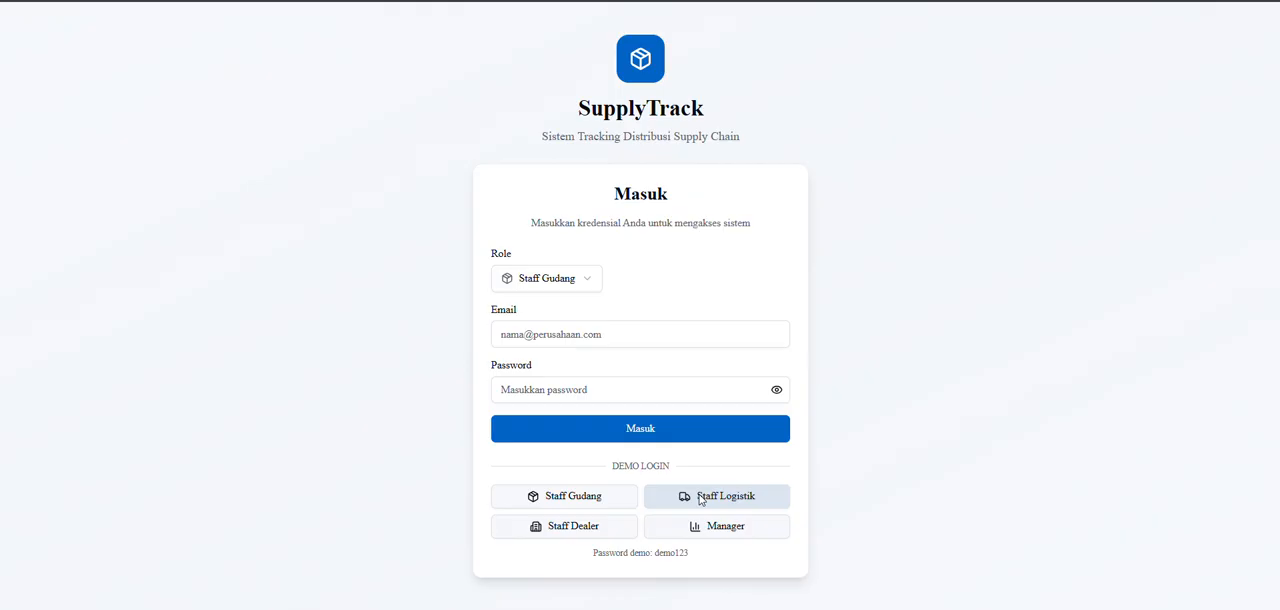
pyautogui.click(702, 526)
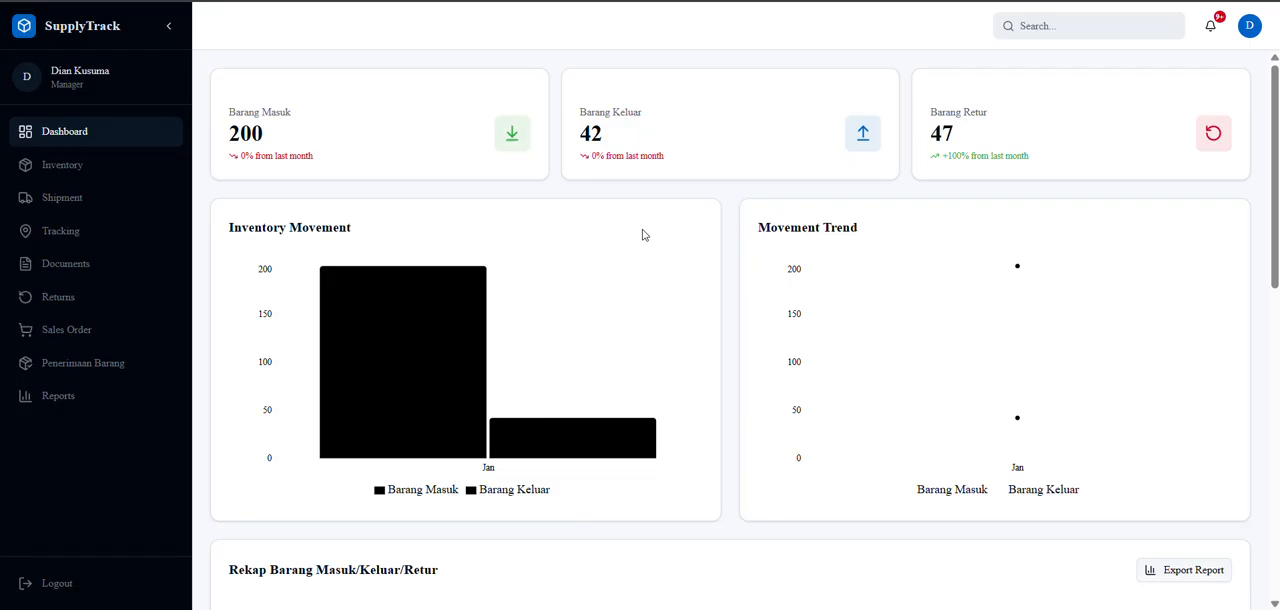
pyautogui.click(74, 236)
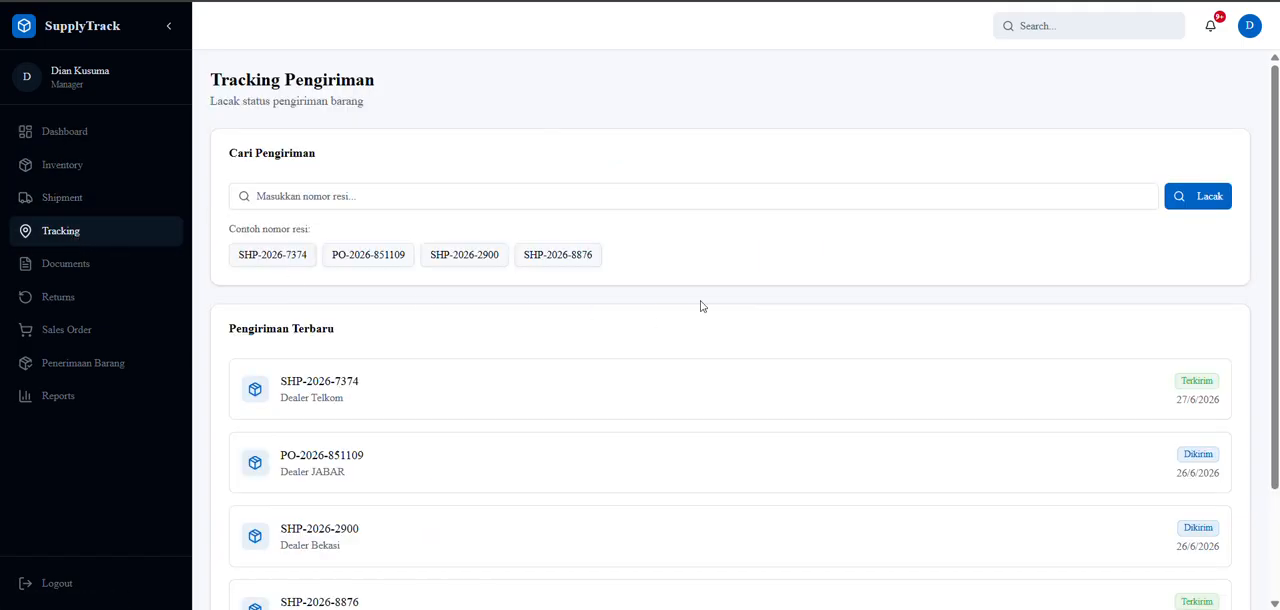
pyautogui.scroll(-1, 705, 308)
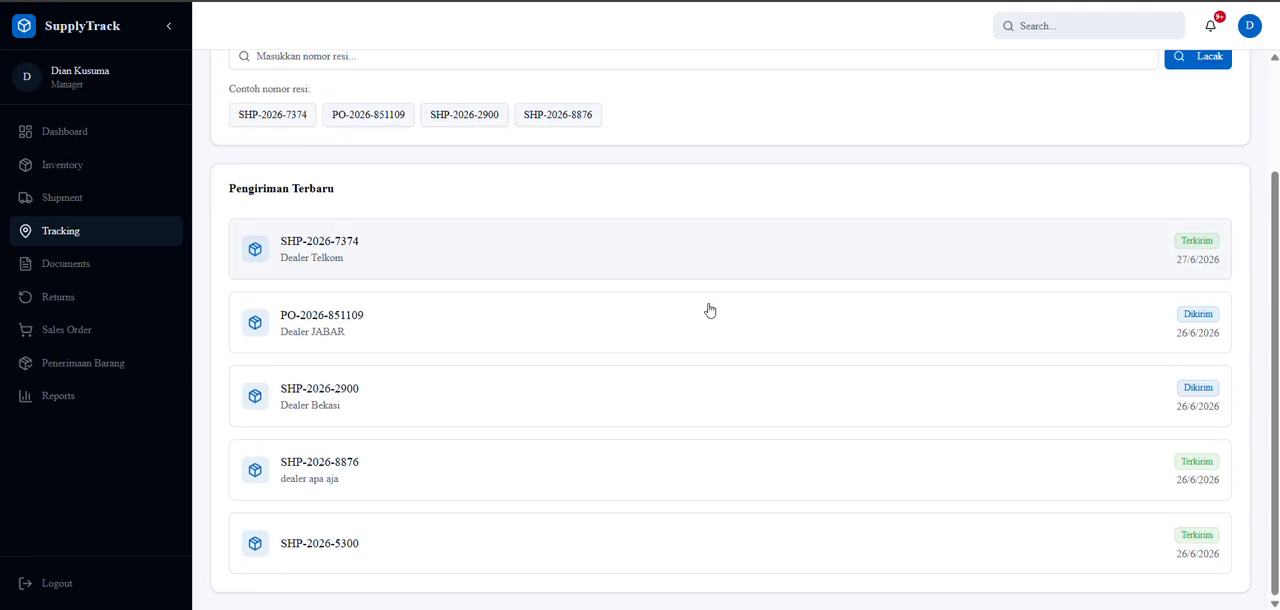
pyautogui.click(290, 258)
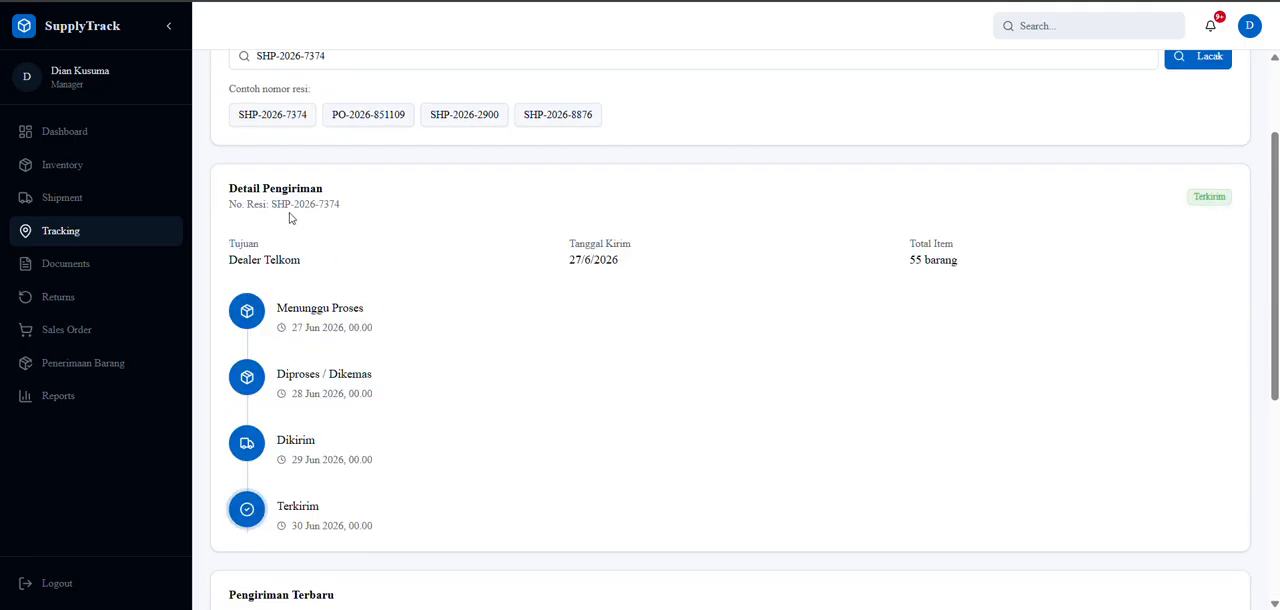
pyautogui.scroll(-4, 763, 245)
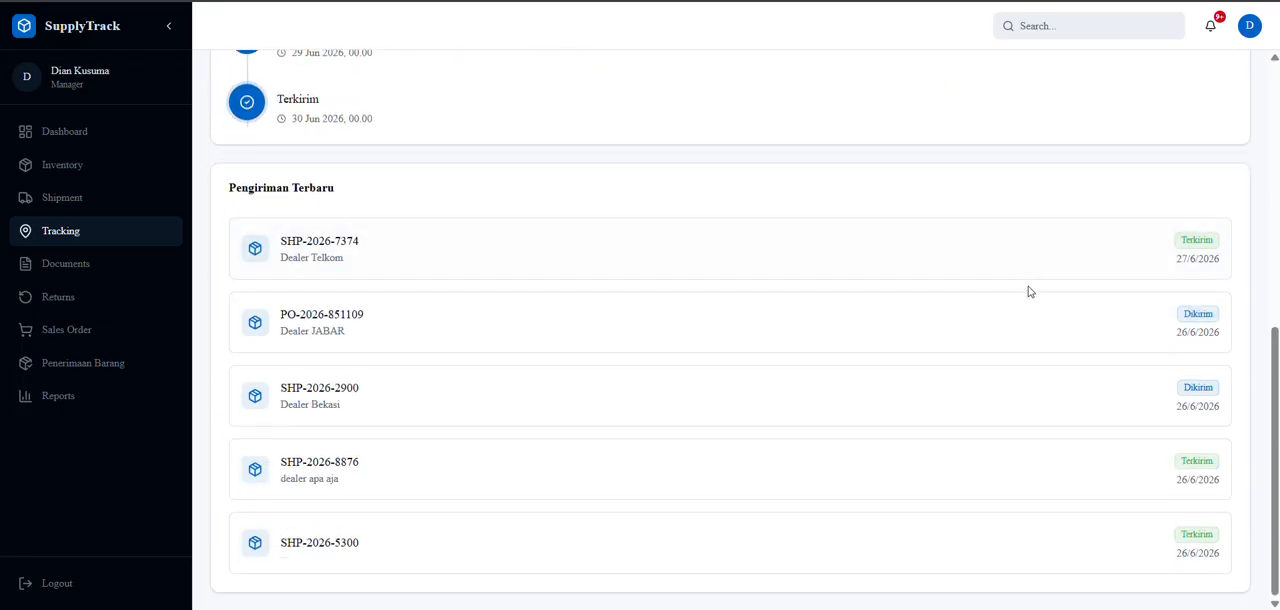
# Examine the tracking details and delivery timeline of the Dealer JABAR shipment.
pyautogui.click(947, 318)
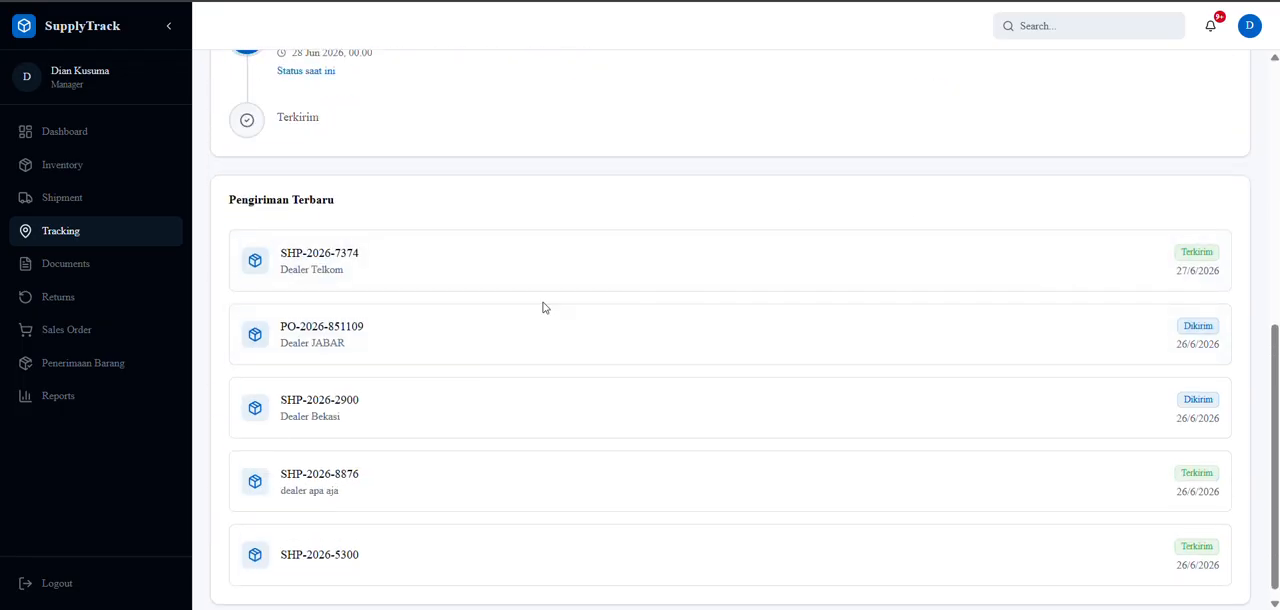
pyautogui.scroll(3, 358, 296)
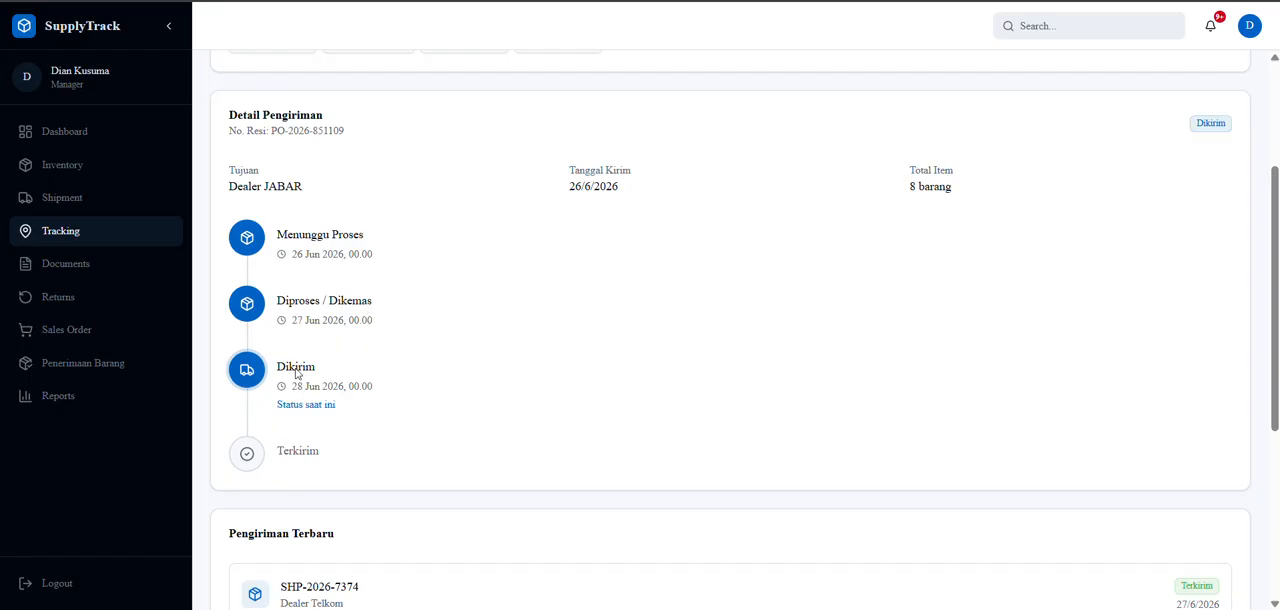
pyautogui.scroll(2, 381, 378)
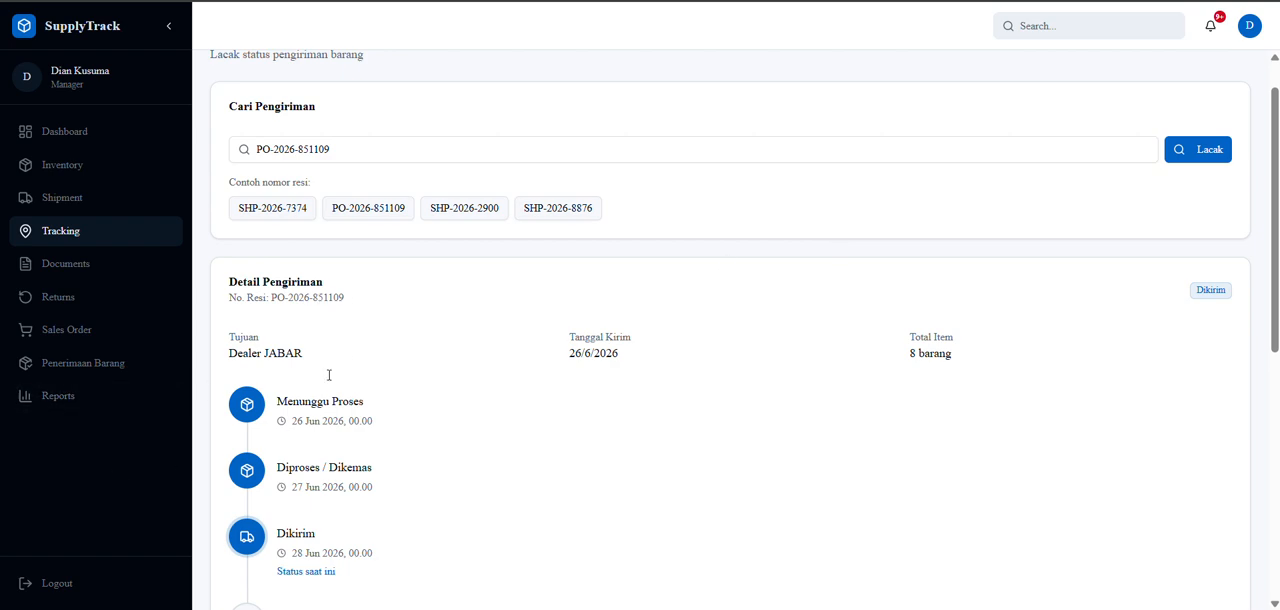
# Switch to the Staff Logistik demo account, view the shipment list and return to the dashboard.
pyautogui.click(50, 588)
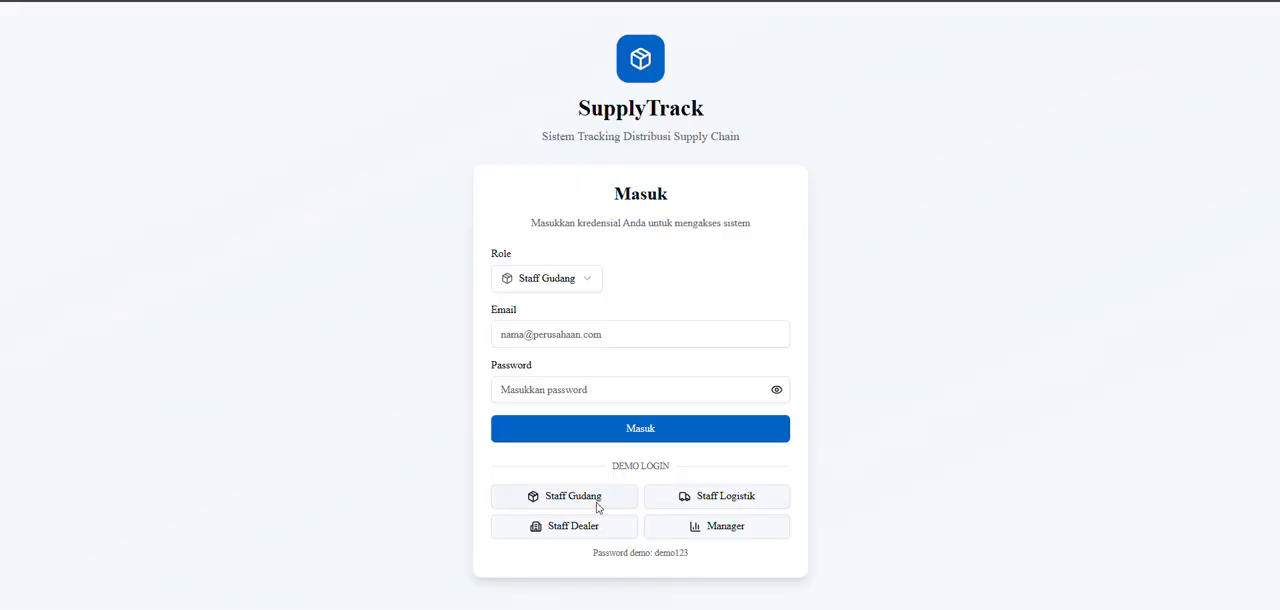
pyautogui.click(713, 498)
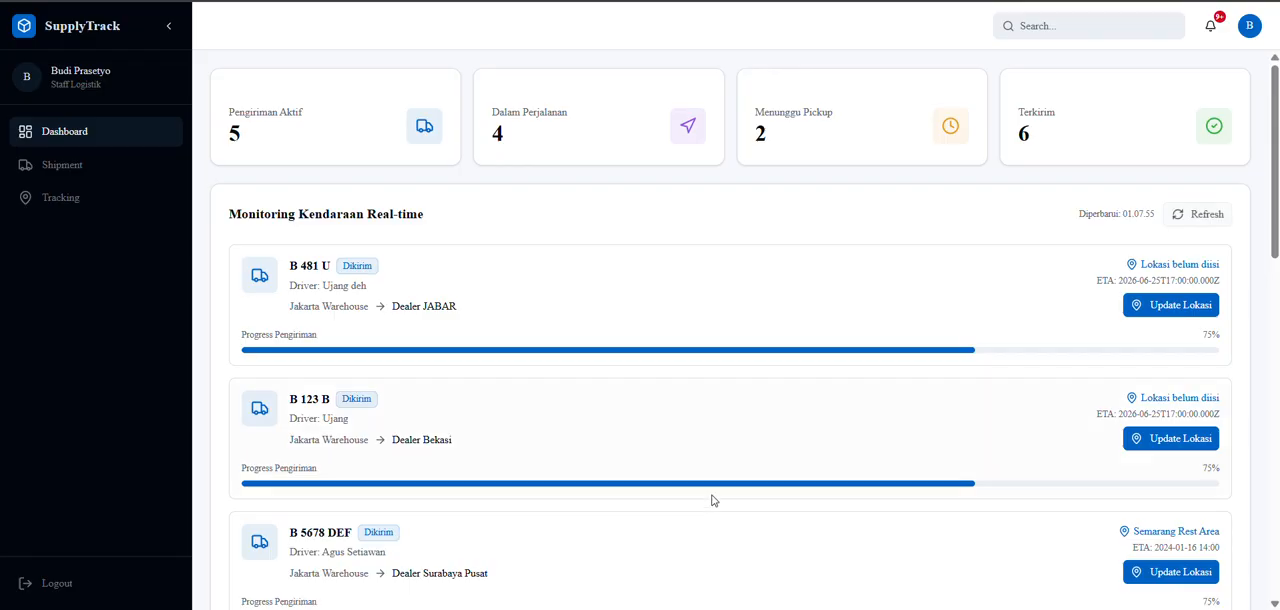
pyautogui.click(80, 165)
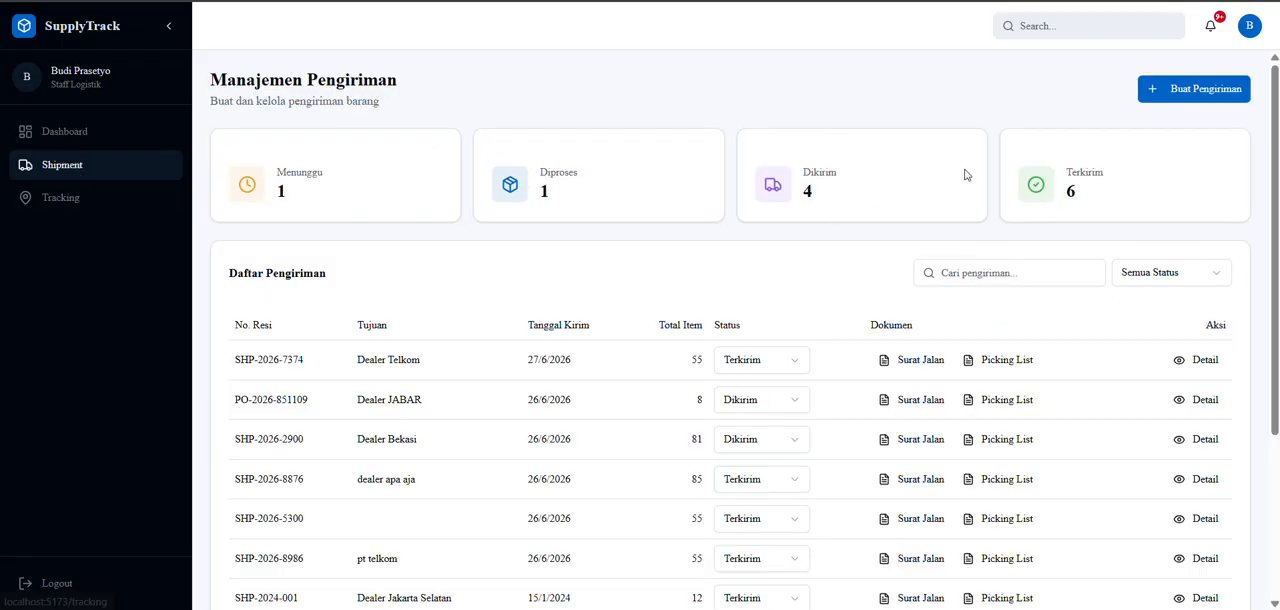
pyautogui.click(40, 133)
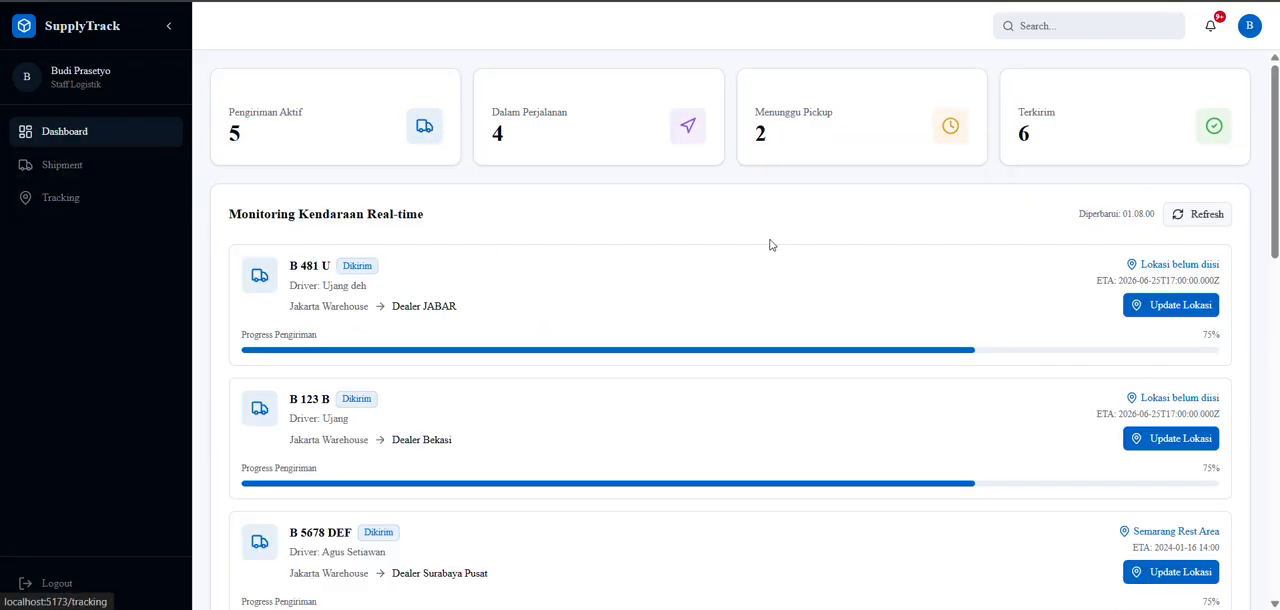
# Update the current location of the vehicle bound for Dealer JABAR to "Tol cikampek" and save it.
pyautogui.click(1157, 307)
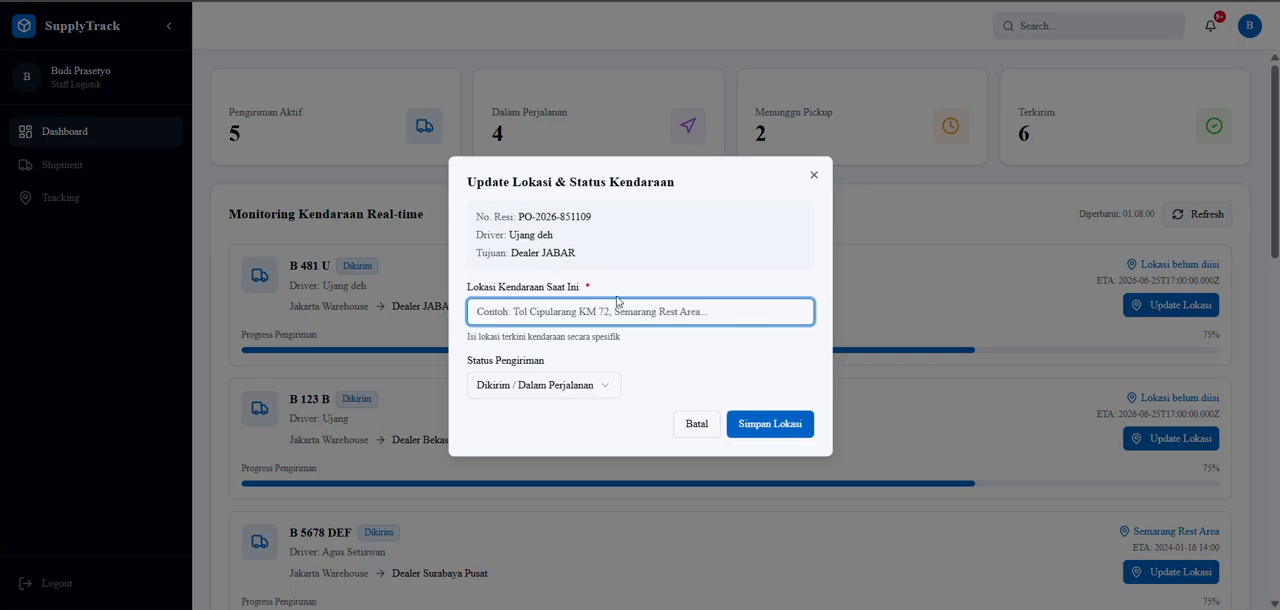
pyautogui.click(814, 175)
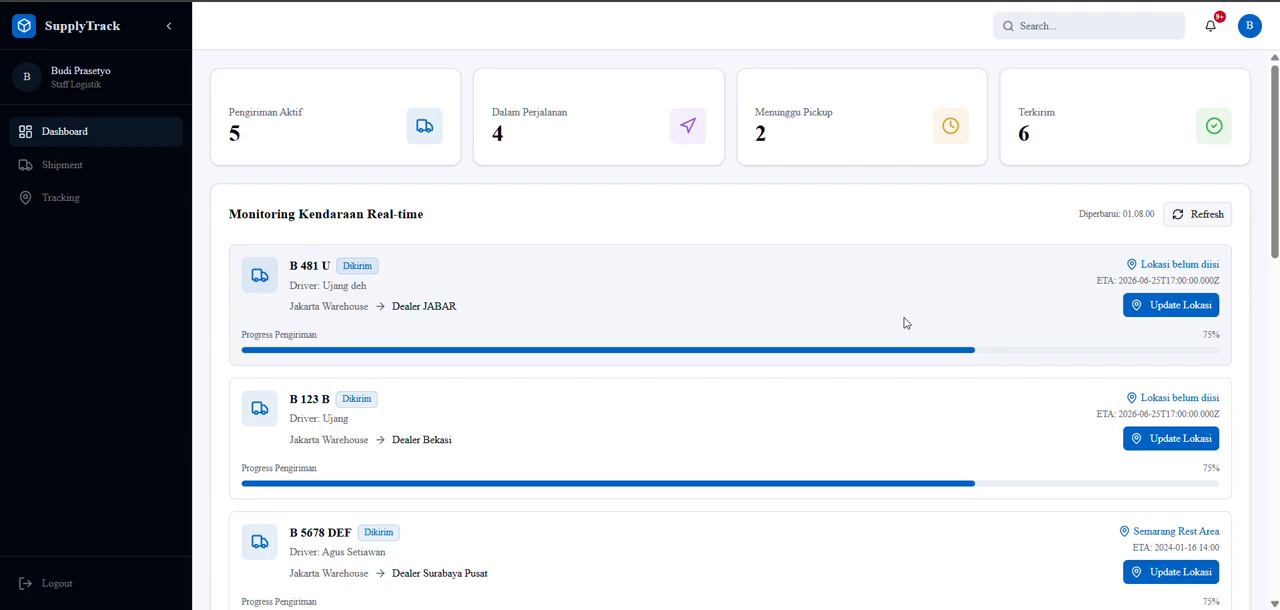
pyautogui.click(1157, 312)
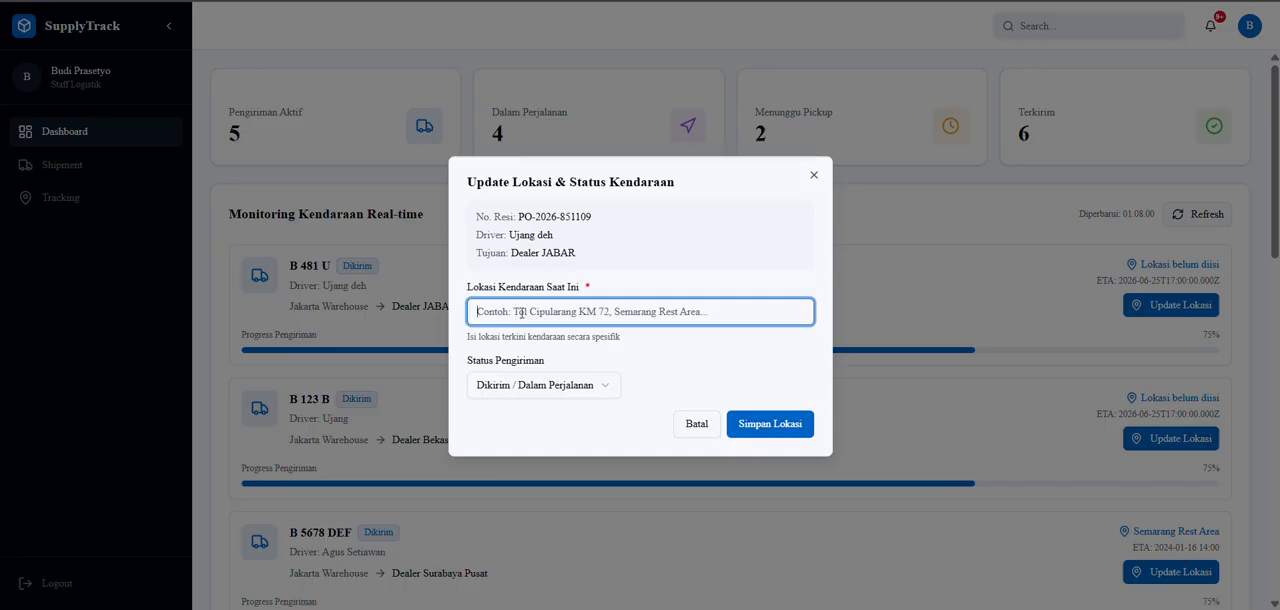
pyautogui.write('Tol c')
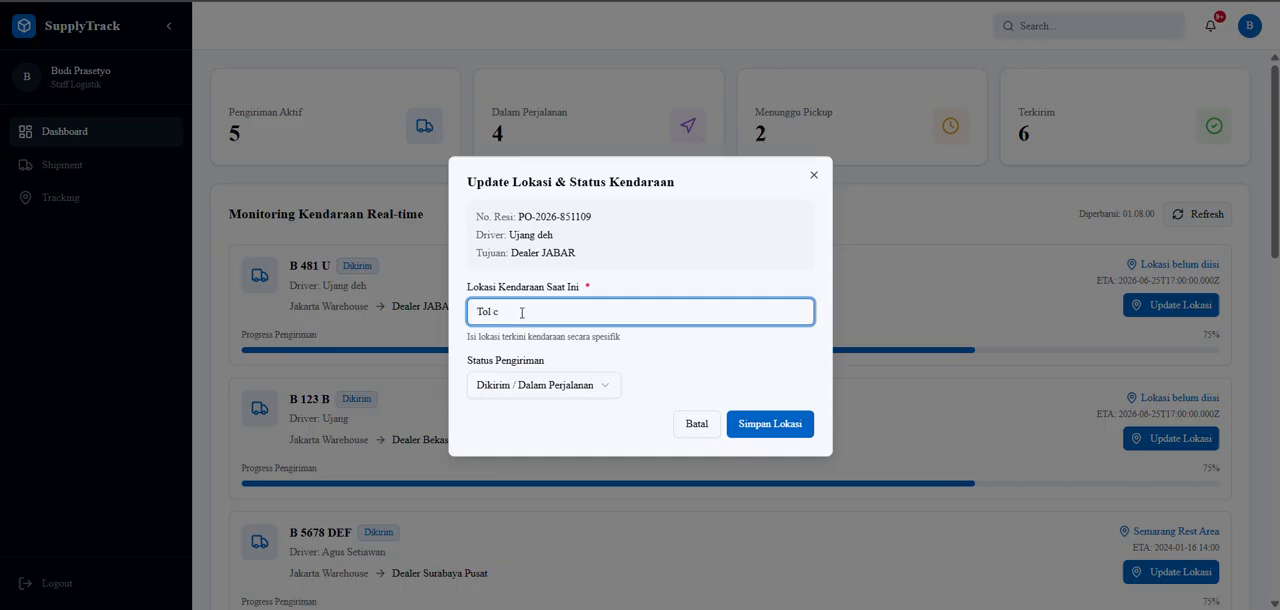
pyautogui.write('ikampek')
pyautogui.click(762, 425)
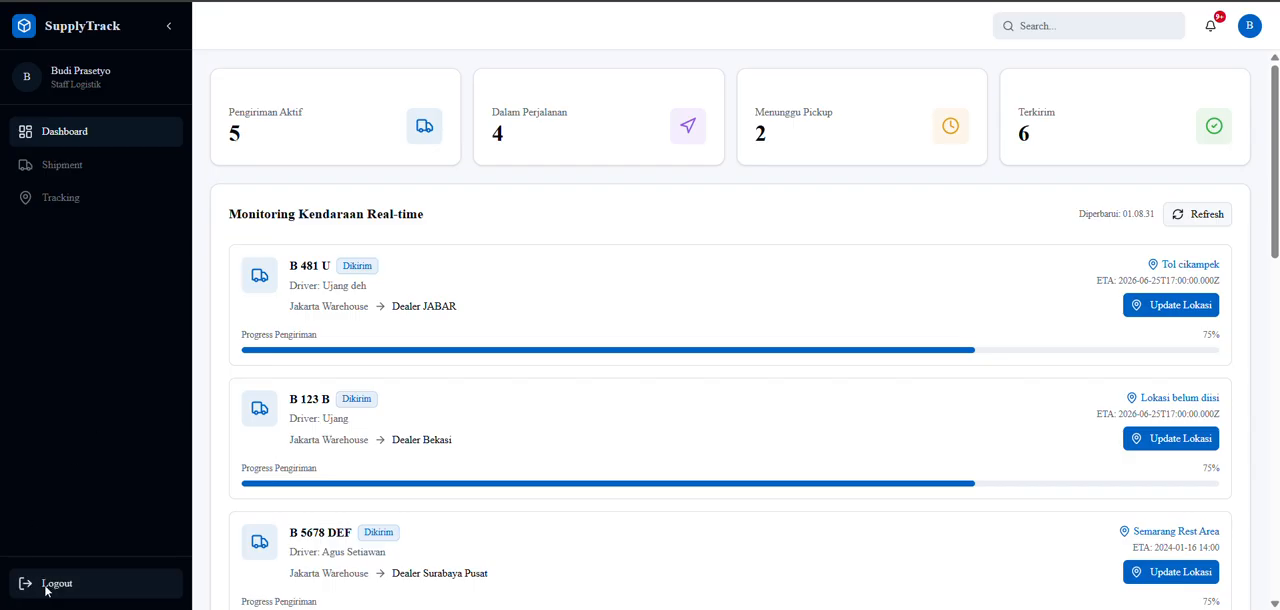
# Review the shipment list, the tracking page and the real-time vehicle monitoring as logistics staff.
pyautogui.click(72, 165)
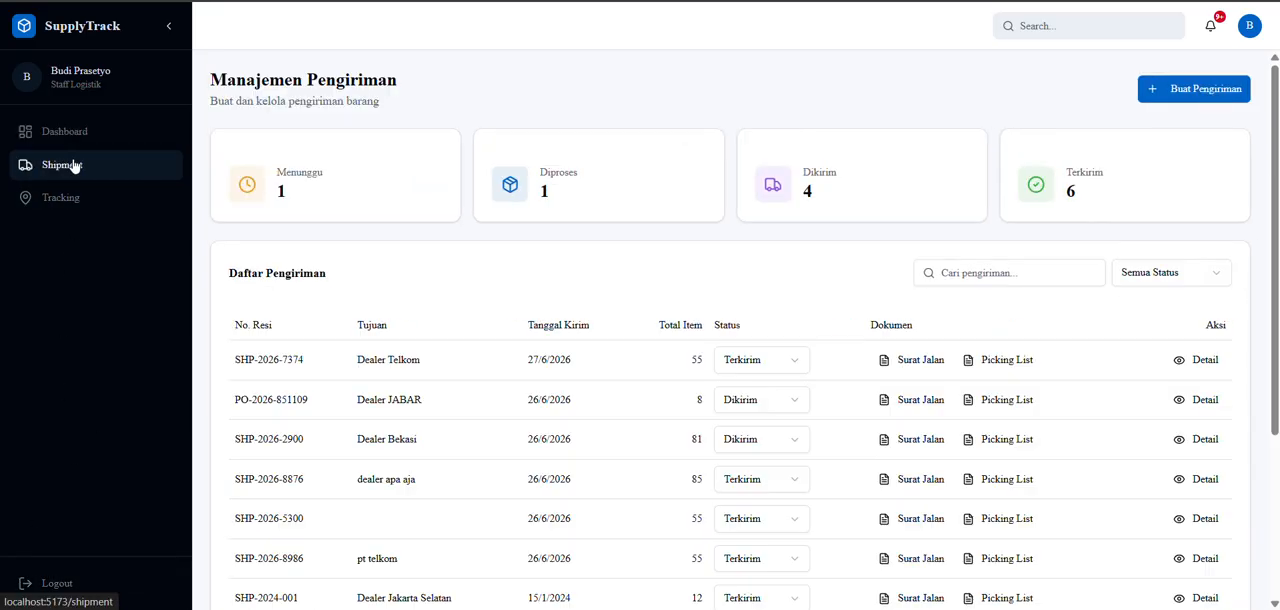
pyautogui.click(68, 197)
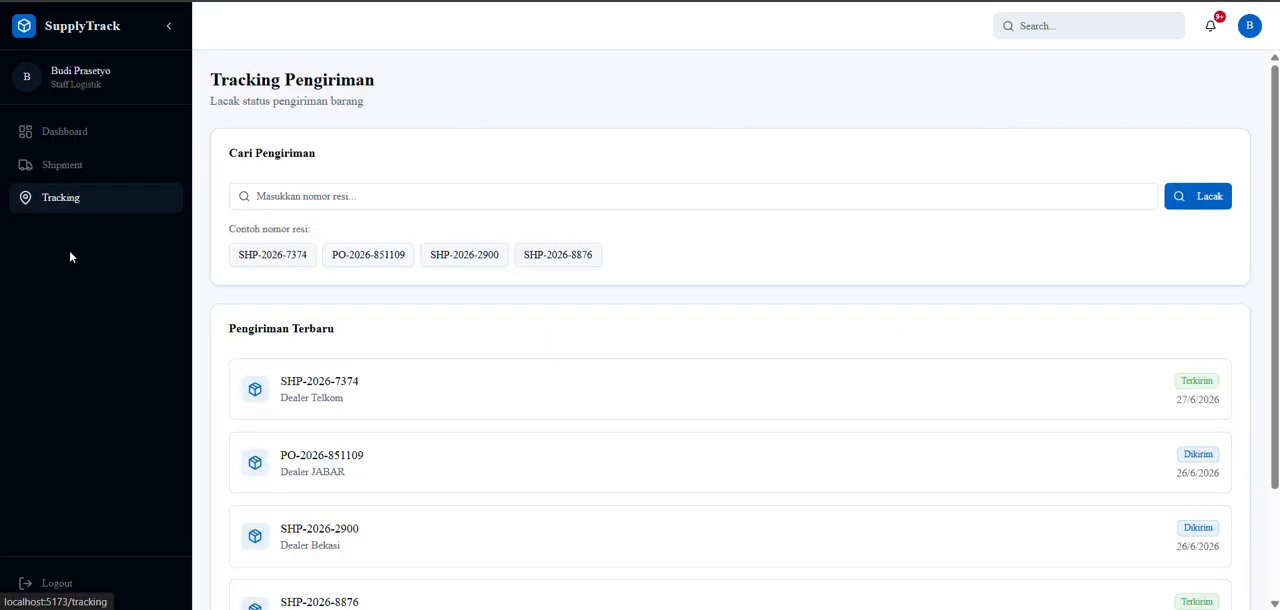
pyautogui.click(63, 130)
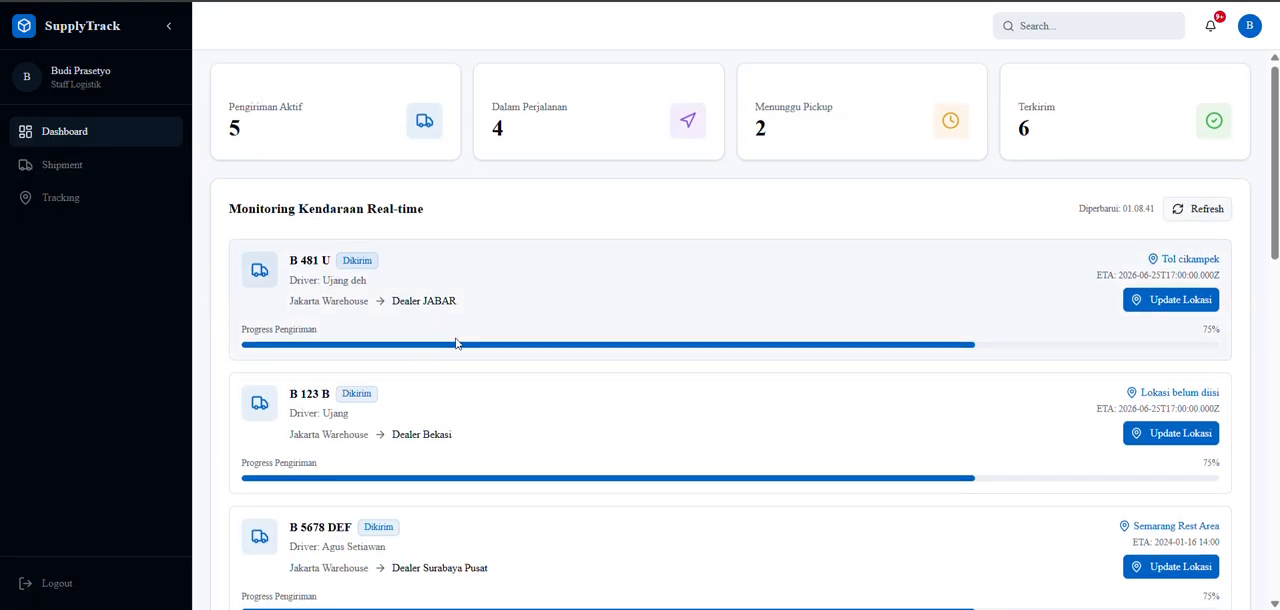
pyautogui.scroll(-5, 461, 347)
pyautogui.scroll(5, 461, 347)
pyautogui.scroll(-2, 463, 348)
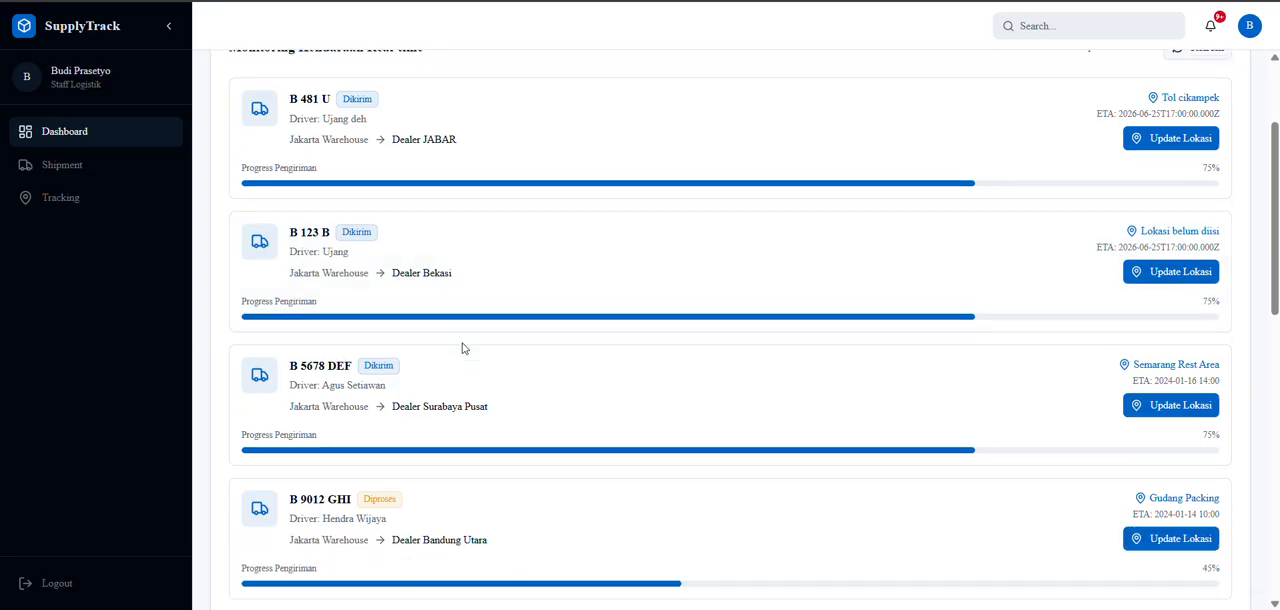
pyautogui.scroll(2, 463, 348)
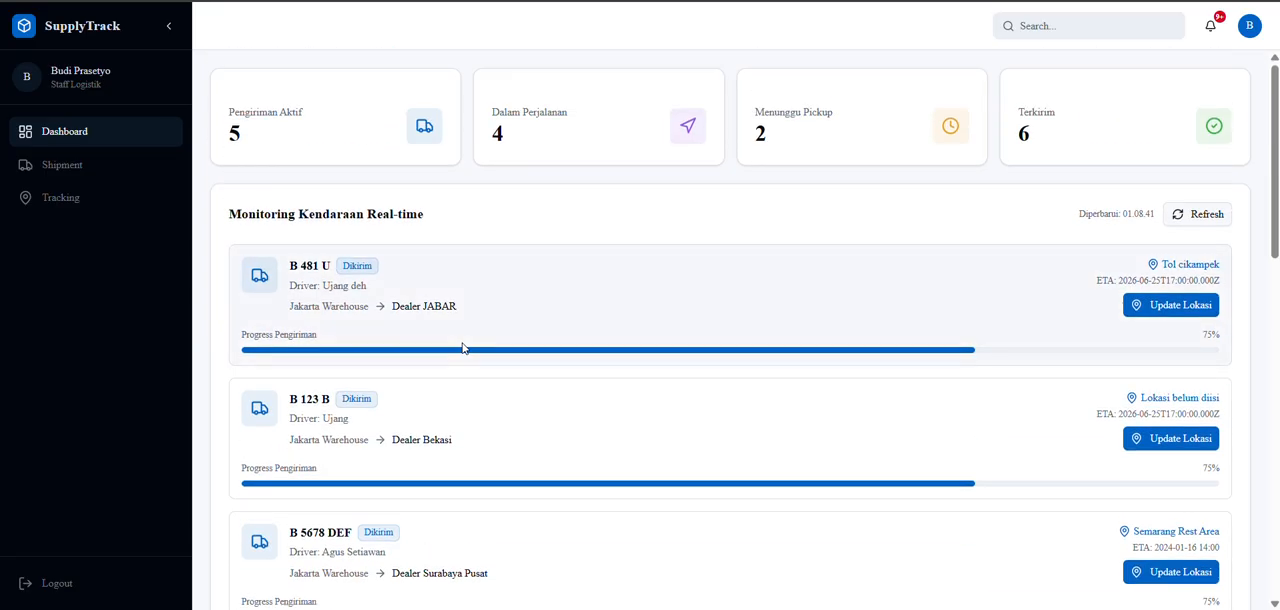
pyautogui.scroll(-2, 465, 349)
pyautogui.scroll(2, 400, 391)
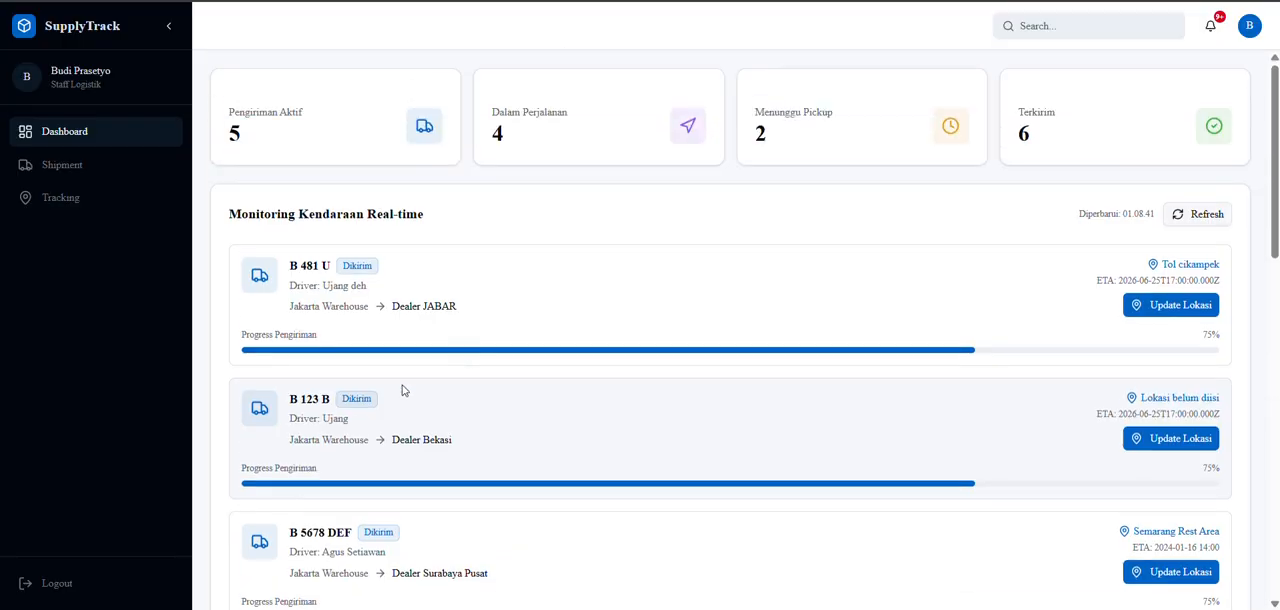
# Log out of the Staff Logistik account.
pyautogui.click(58, 583)
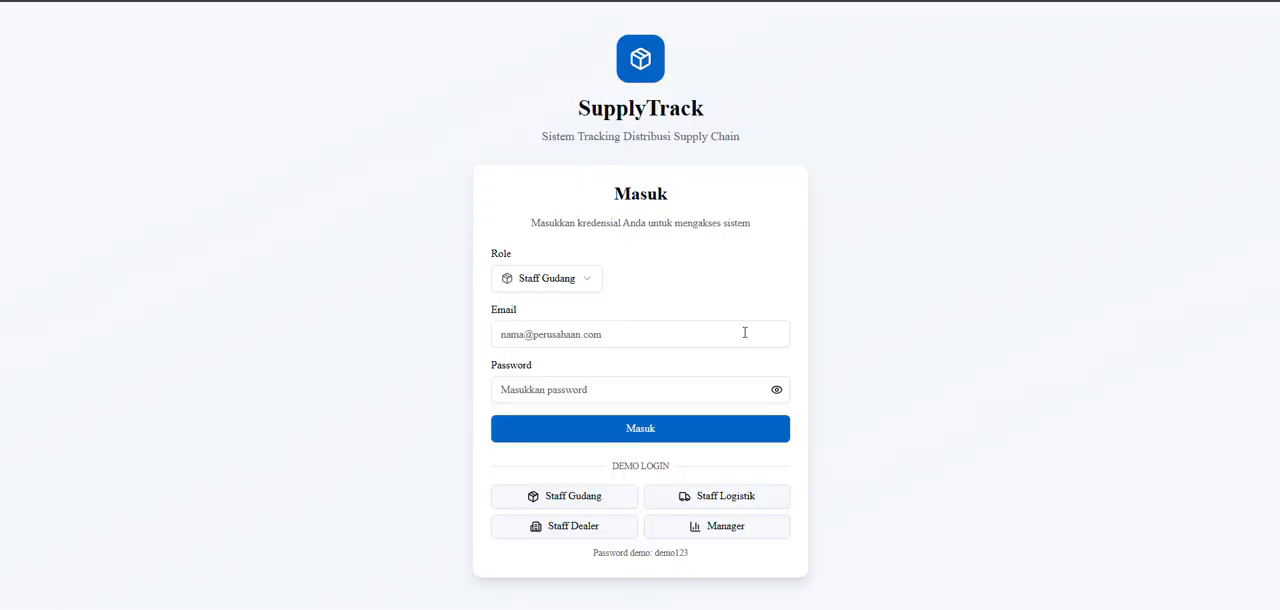